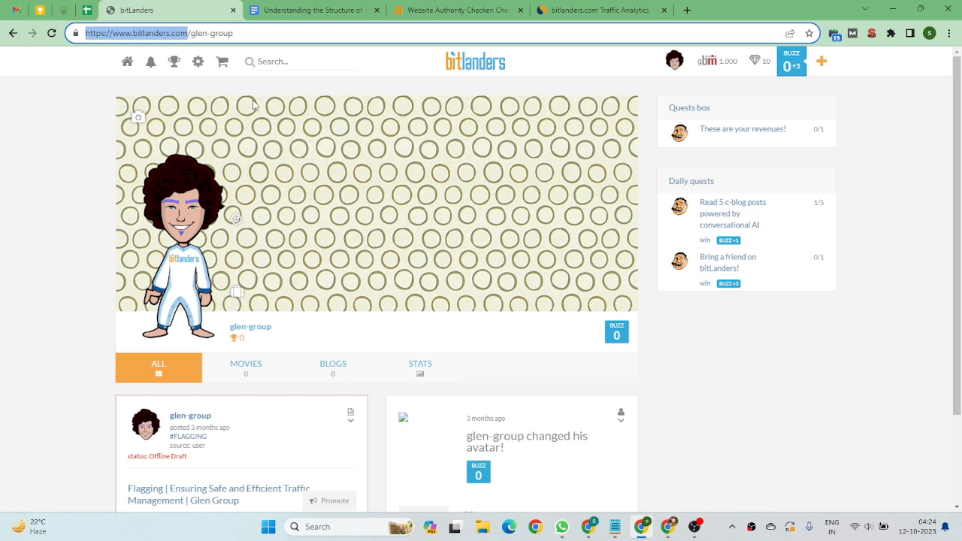
Review bitlanders.com's domain rating on Ahrefs and its traffic overview, ranking and top countries on Similarweb.
left_click(451, 10)
mouse_move(273, 215)
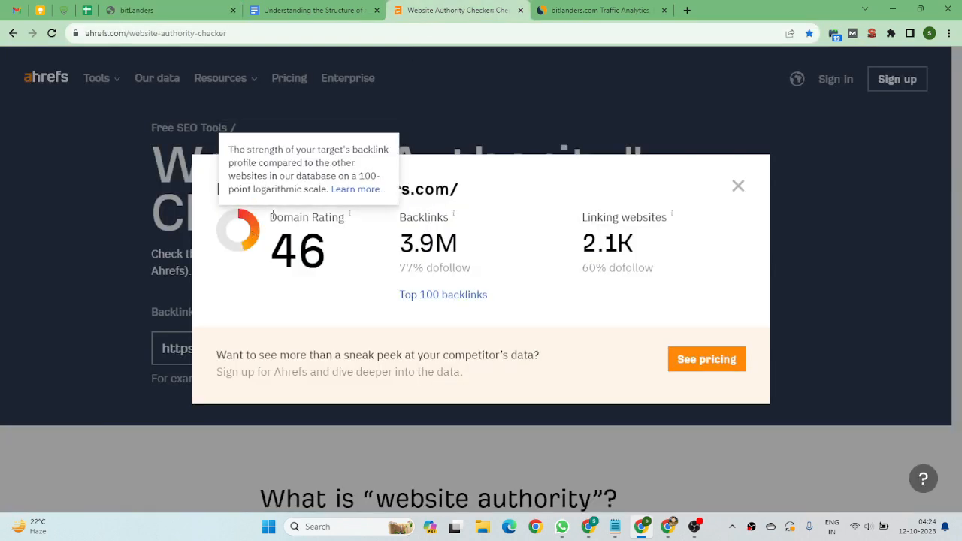
left_click(577, 9)
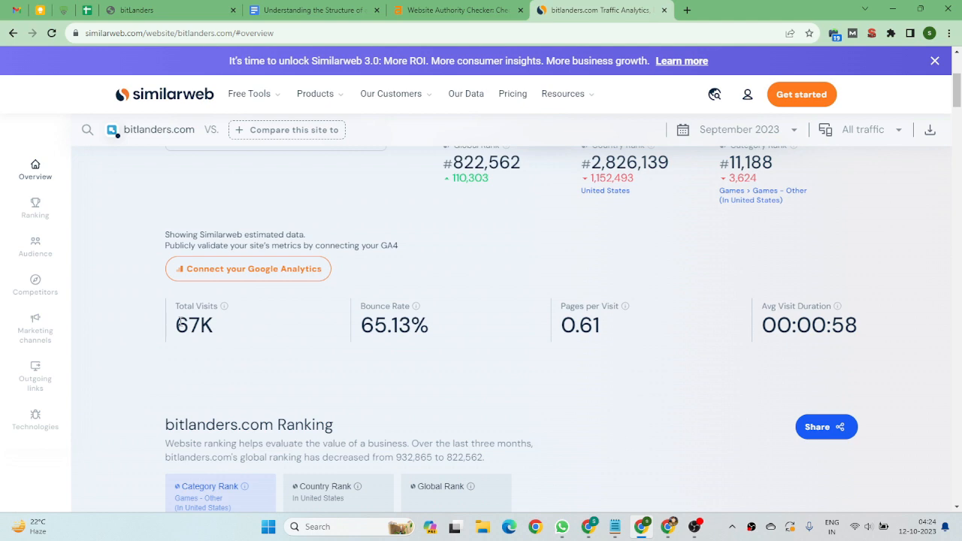
scroll(453, 273, "down", 15)
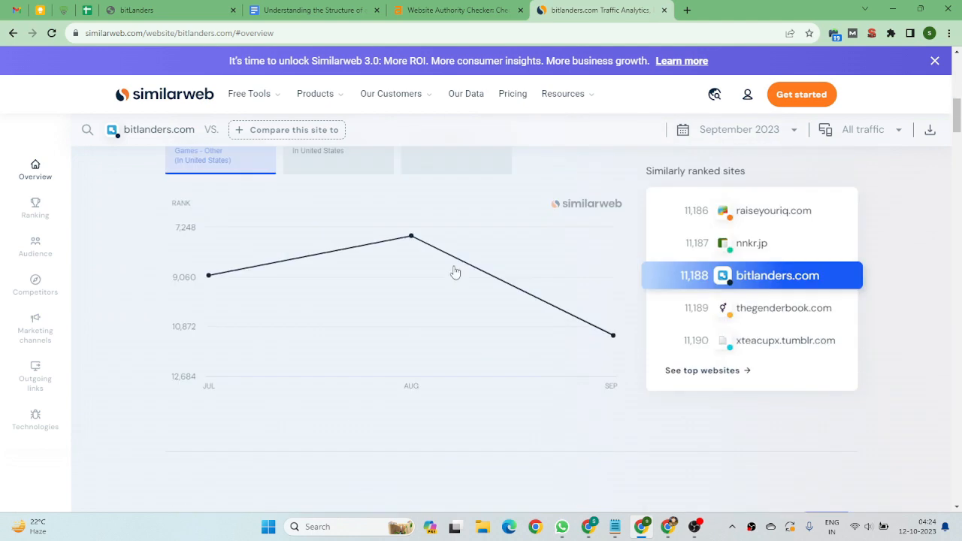
scroll(485, 279, "down", 4)
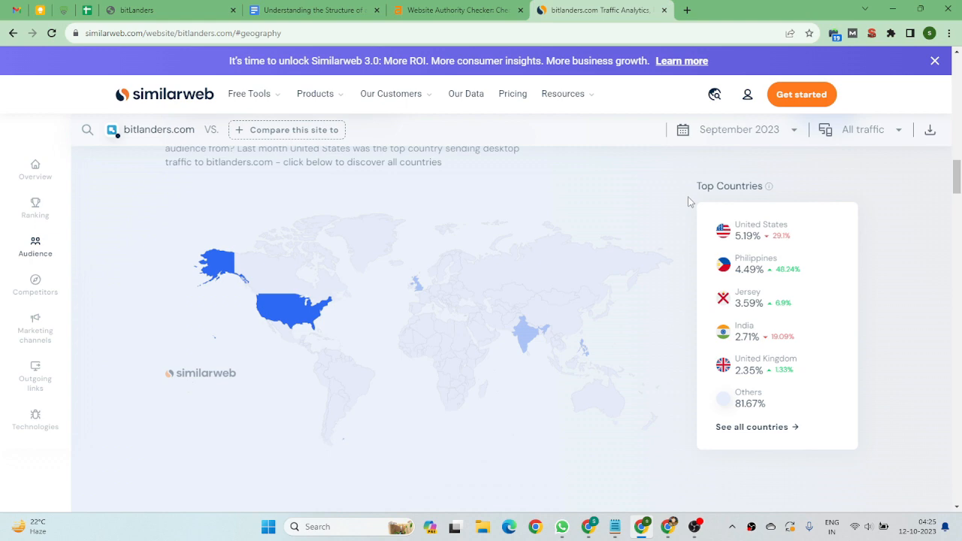
scroll(601, 225, "up", 15)
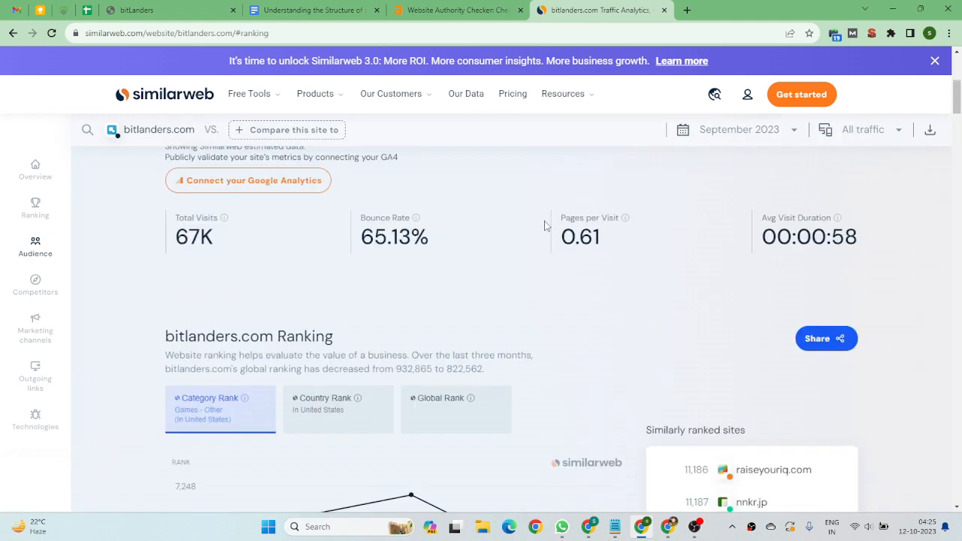
Switch to the other browser window's bitLanders home page and open the new account's profile, returning to the homepage.
left_click(131, 15)
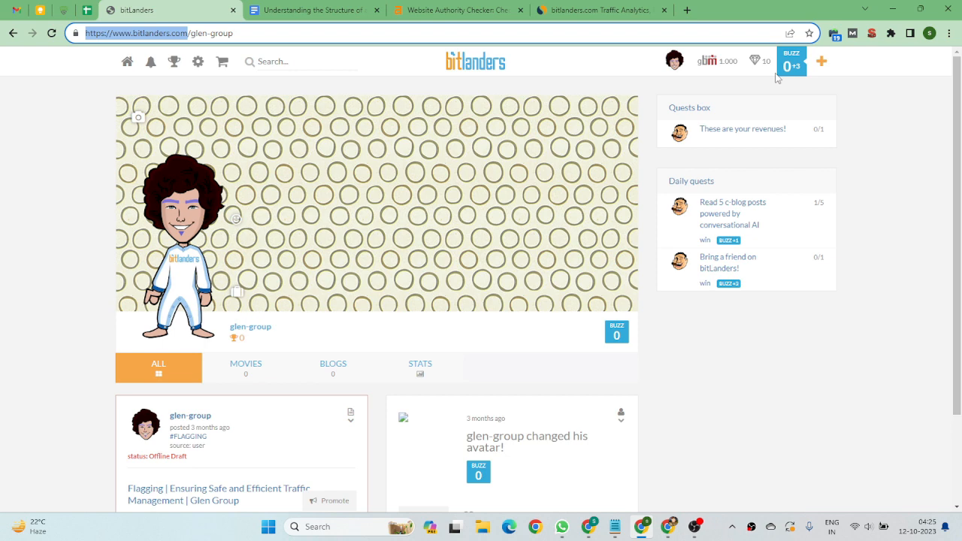
left_click(668, 526)
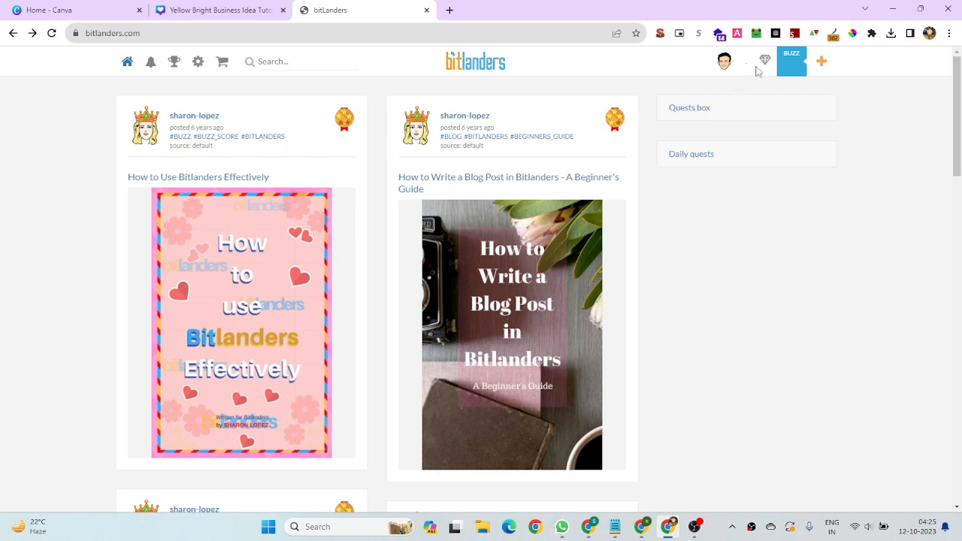
scroll(669, 190, "down", 4)
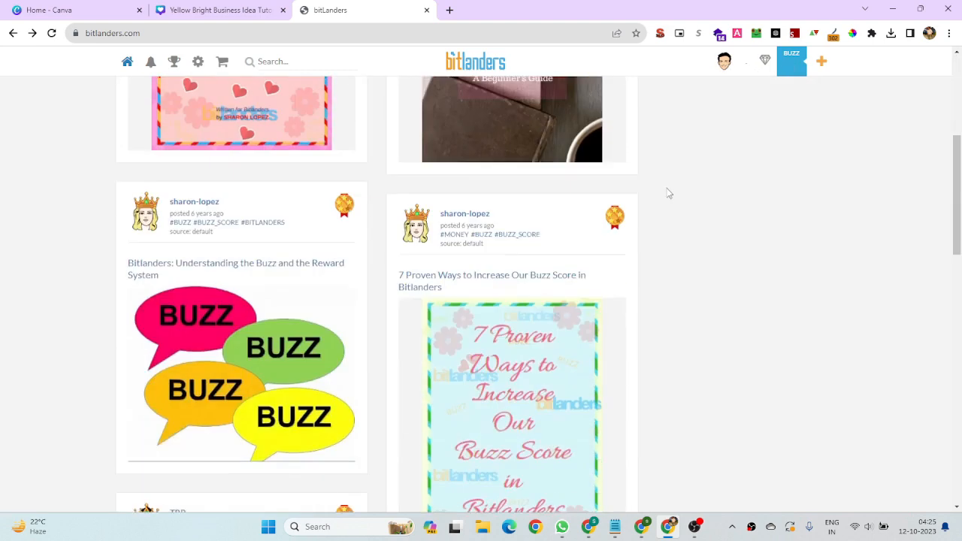
scroll(667, 192, "up", 4)
left_click(725, 66)
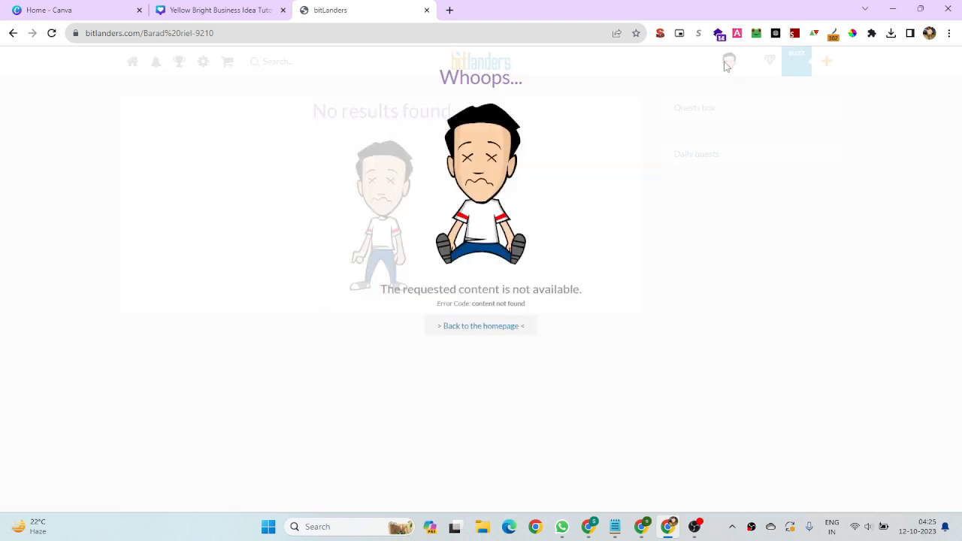
left_click(464, 329)
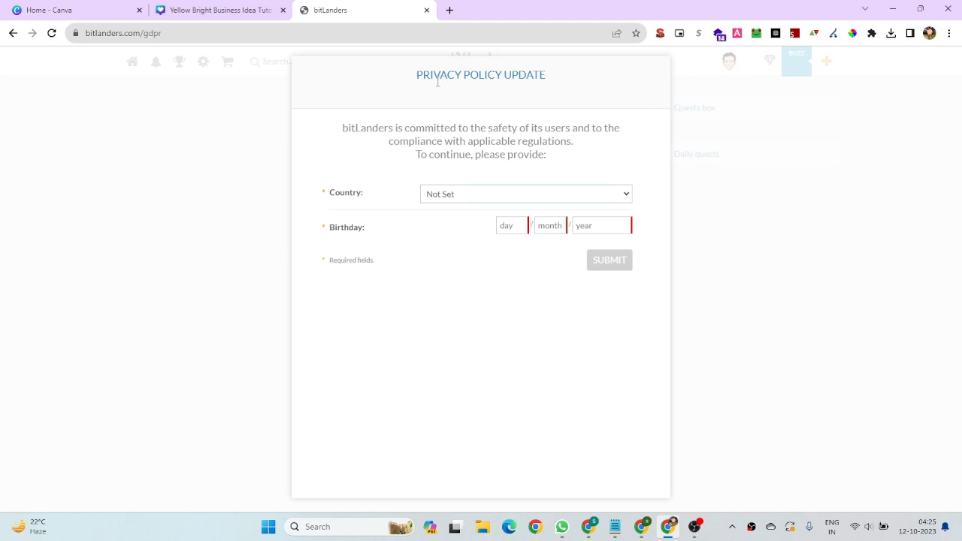
Set the country to Canada, enter the birthday, and submit the privacy policy update form.
left_click(488, 192)
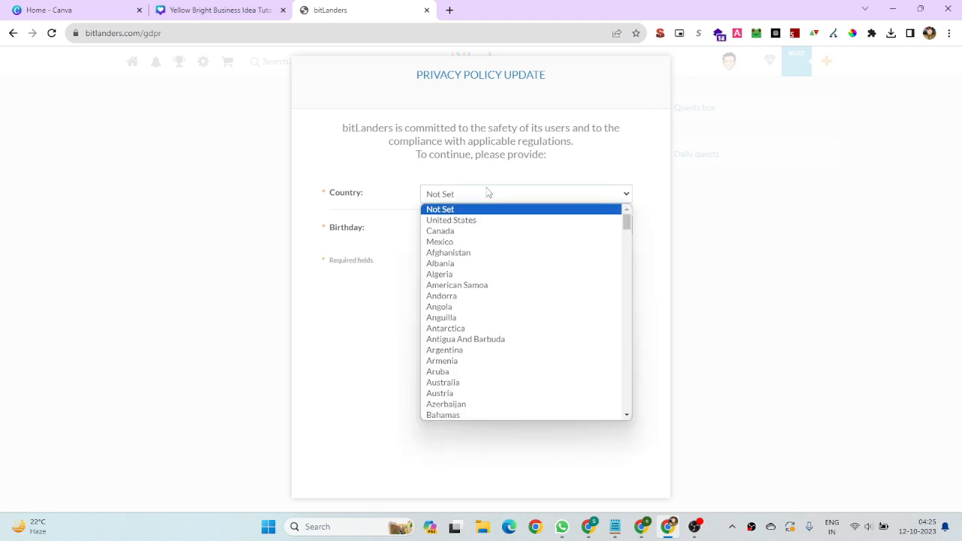
left_click(479, 231)
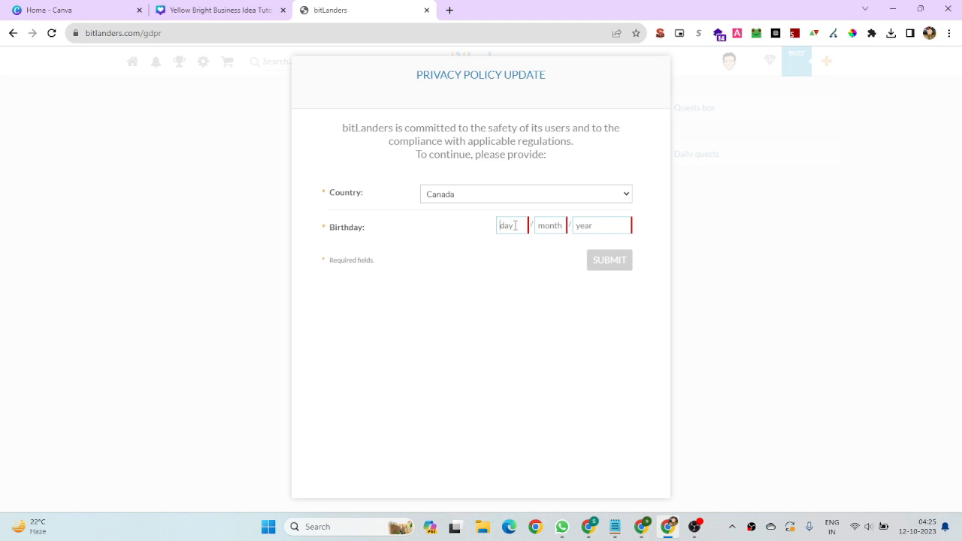
type("05 / 07 / 2000")
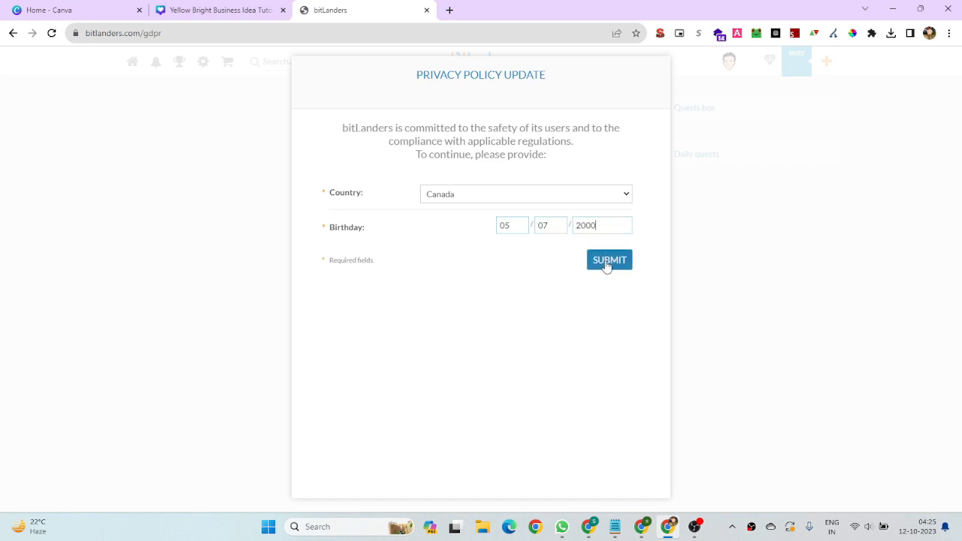
left_click(607, 261)
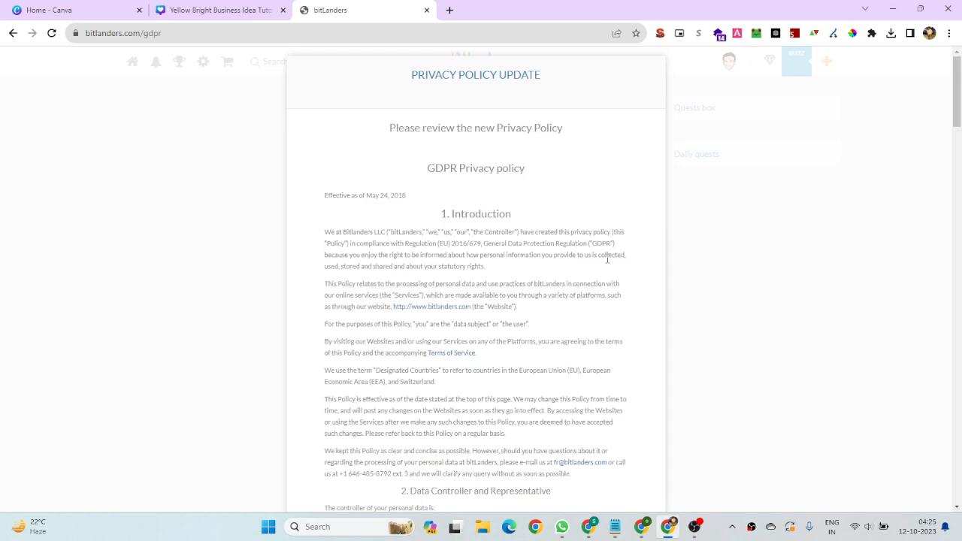
Scroll through the GDPR privacy policy and accept it.
scroll(494, 263, "down", 6)
scroll(494, 264, "down", 20)
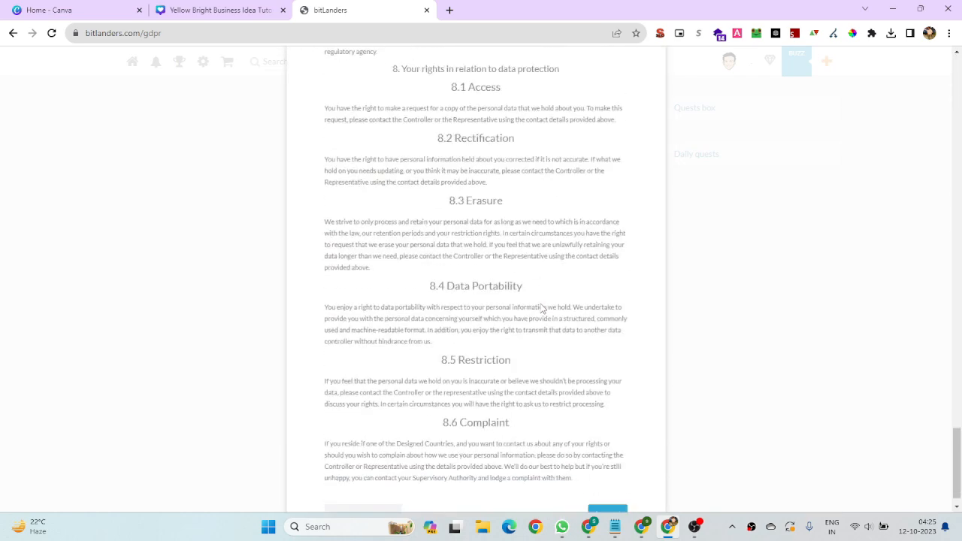
left_click(609, 496)
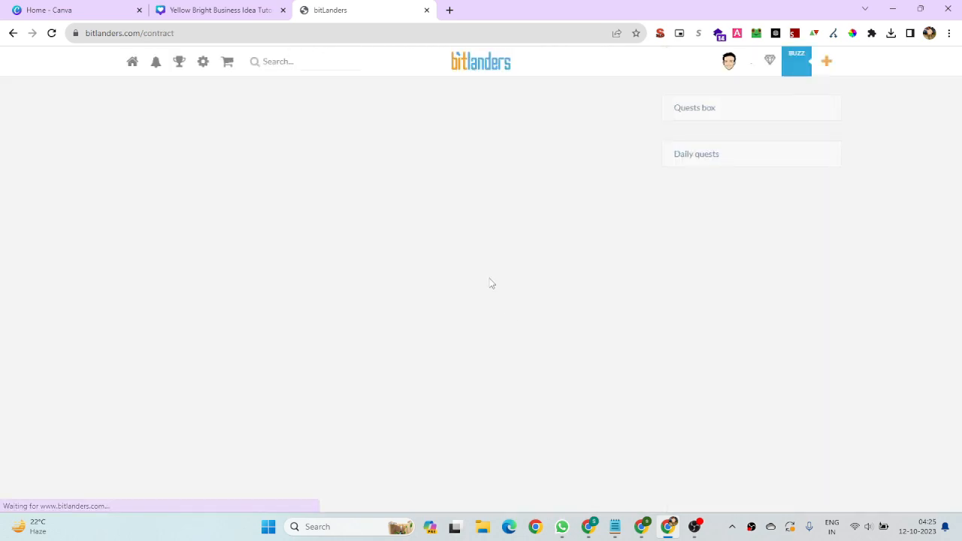
Scroll through the bitLanders terms contract and accept it.
scroll(490, 279, "down", 15)
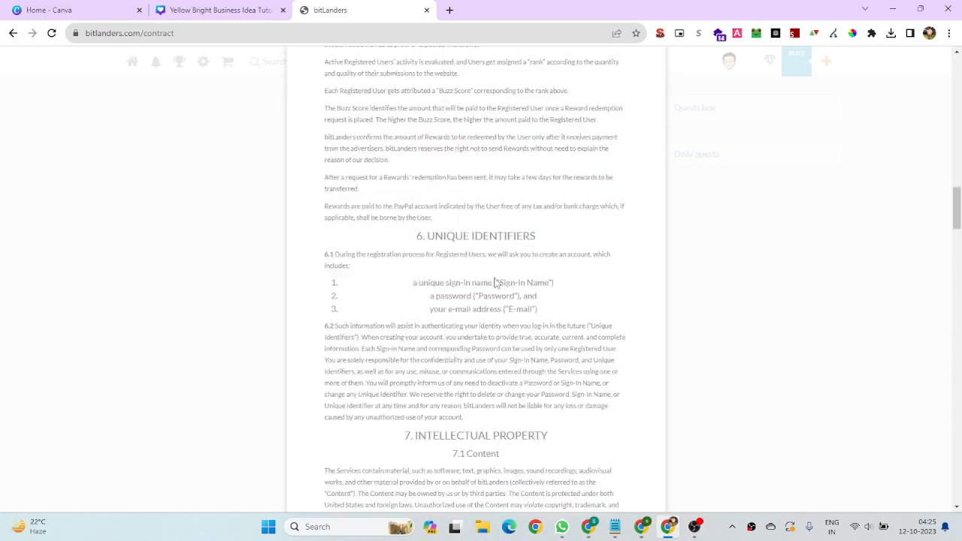
scroll(496, 283, "down", 15)
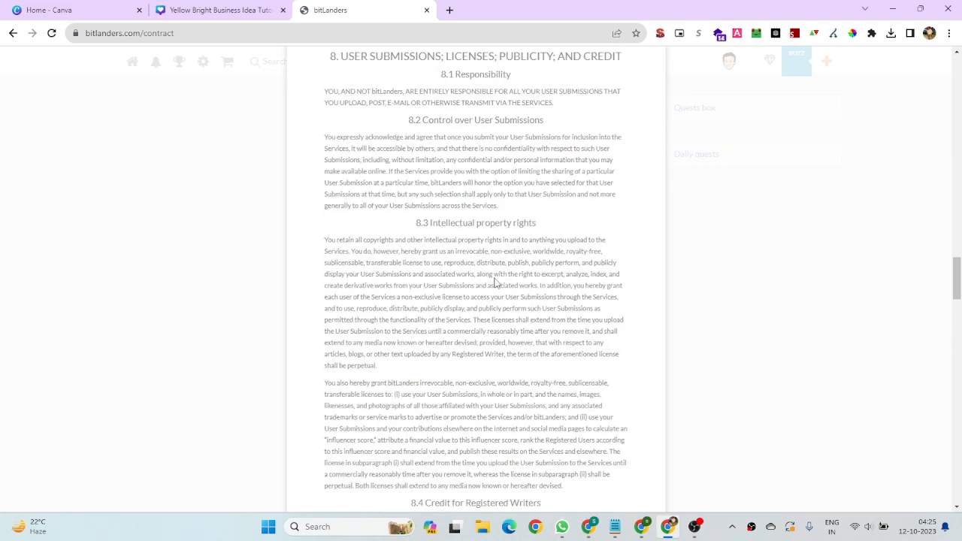
scroll(599, 298, "down", 20)
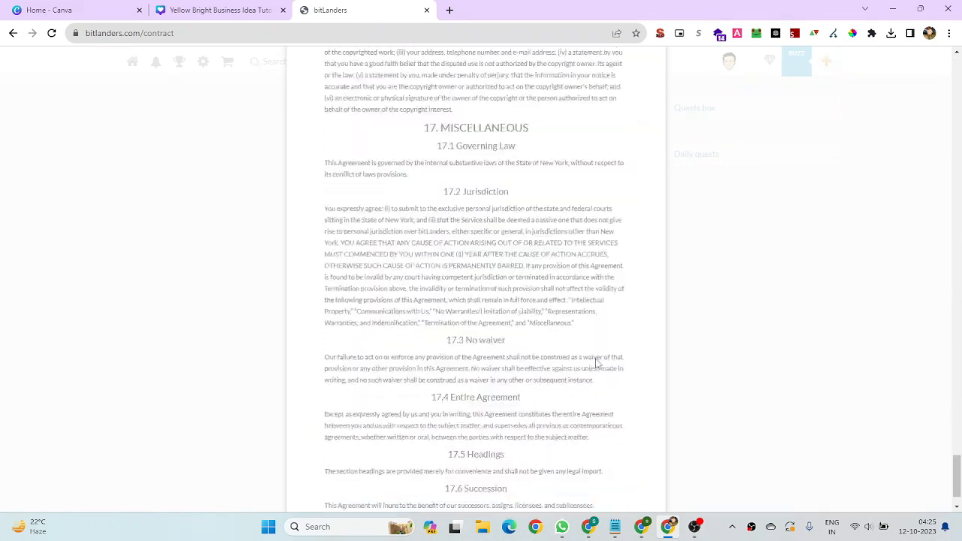
left_click(609, 494)
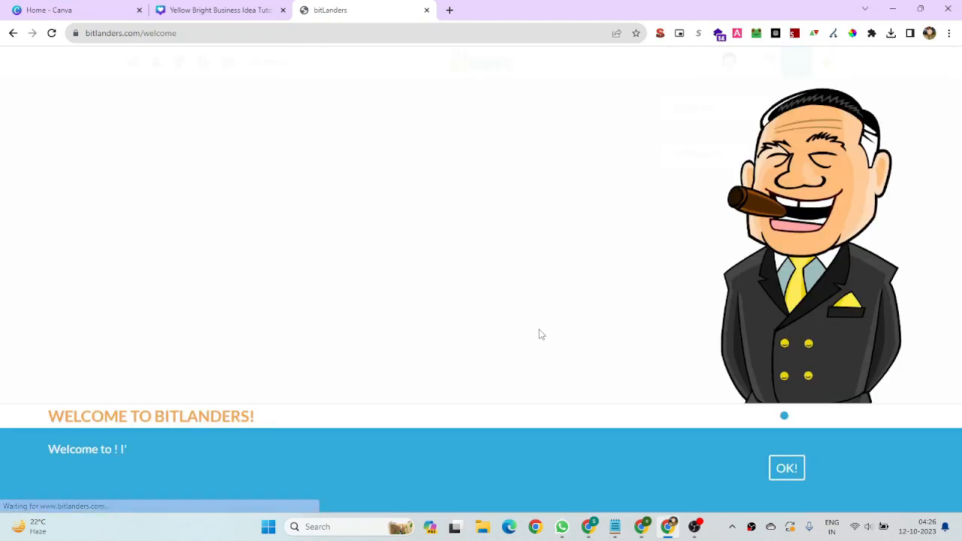
Step through the welcome screens, keeping the default avatar appearance and collecting the BitMiles reward.
left_click(788, 474)
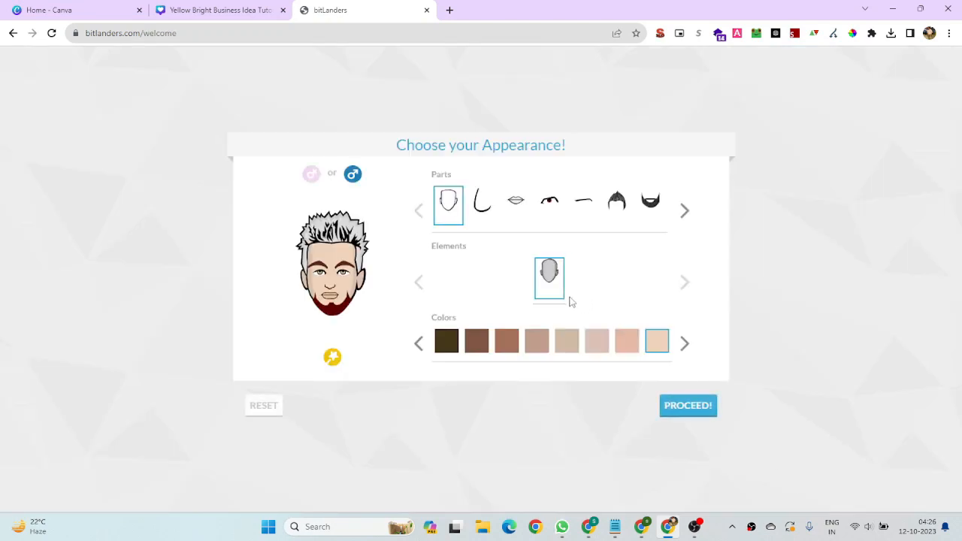
left_click(688, 406)
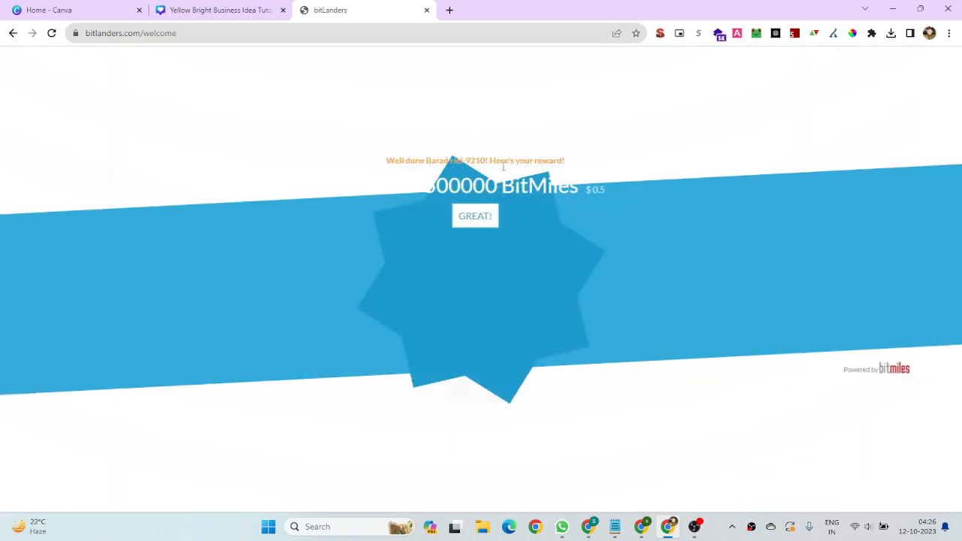
left_click(469, 337)
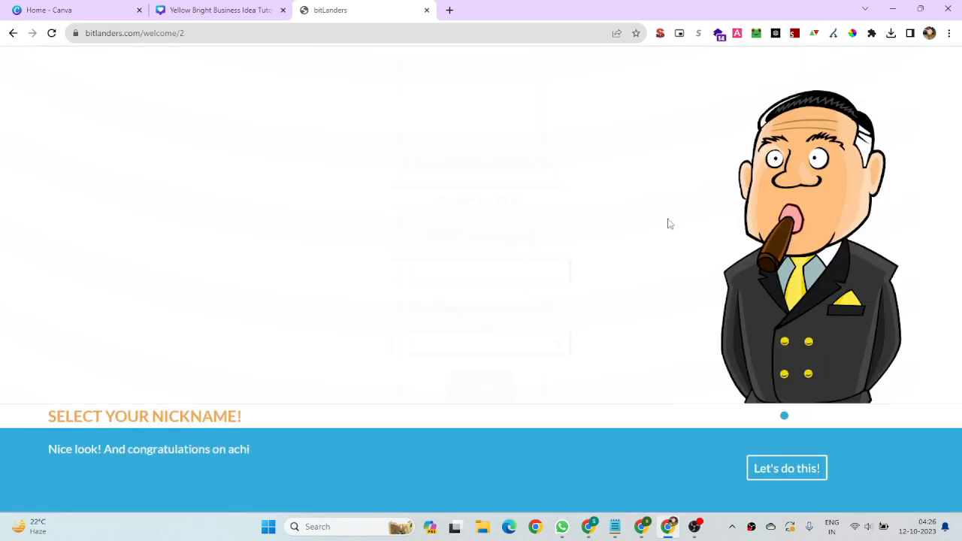
left_click(785, 468)
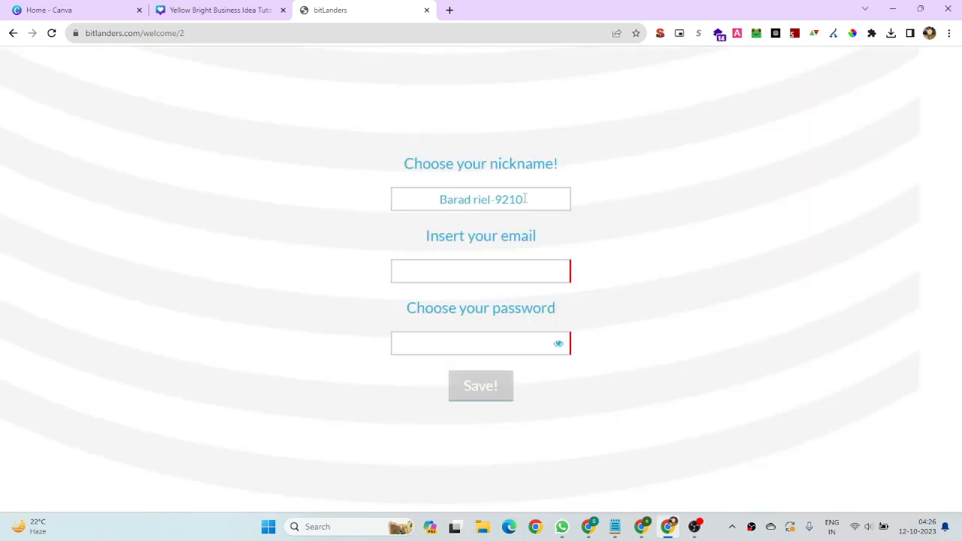
left_click_drag(537, 197, 430, 200)
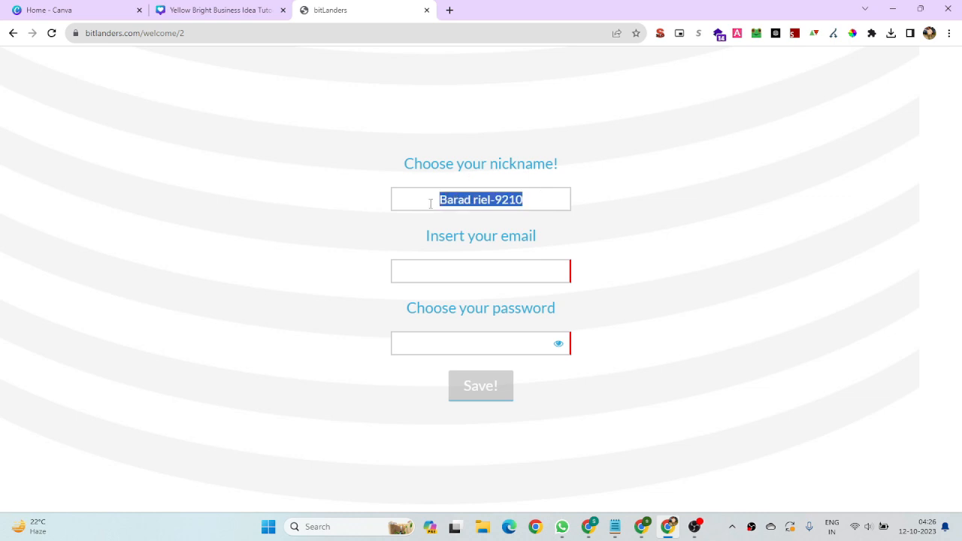
left_click(471, 271)
left_click(429, 341)
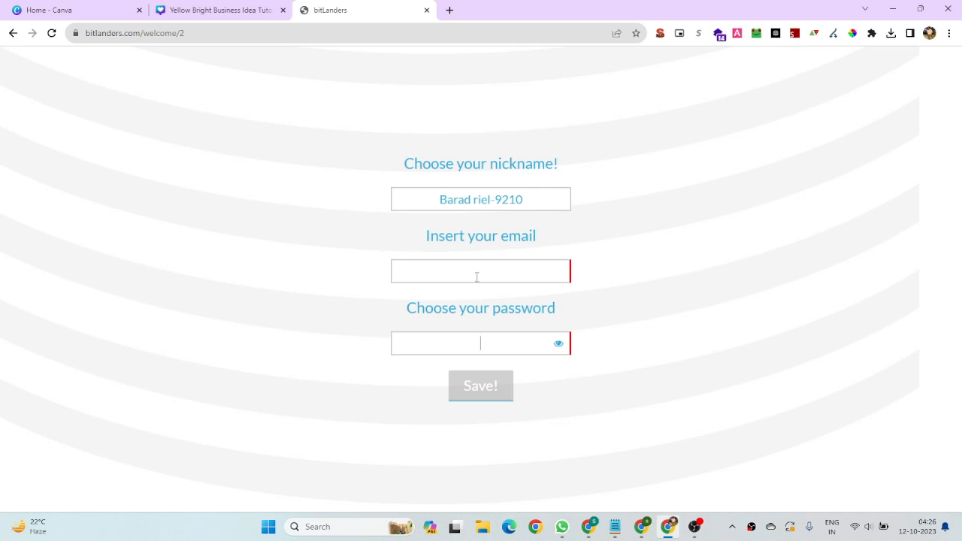
left_click(929, 34)
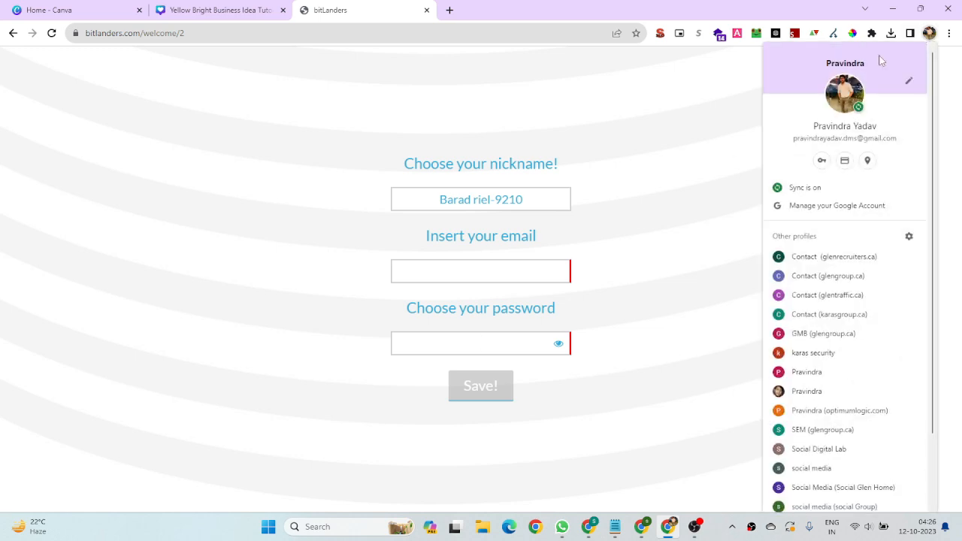
left_click(628, 182)
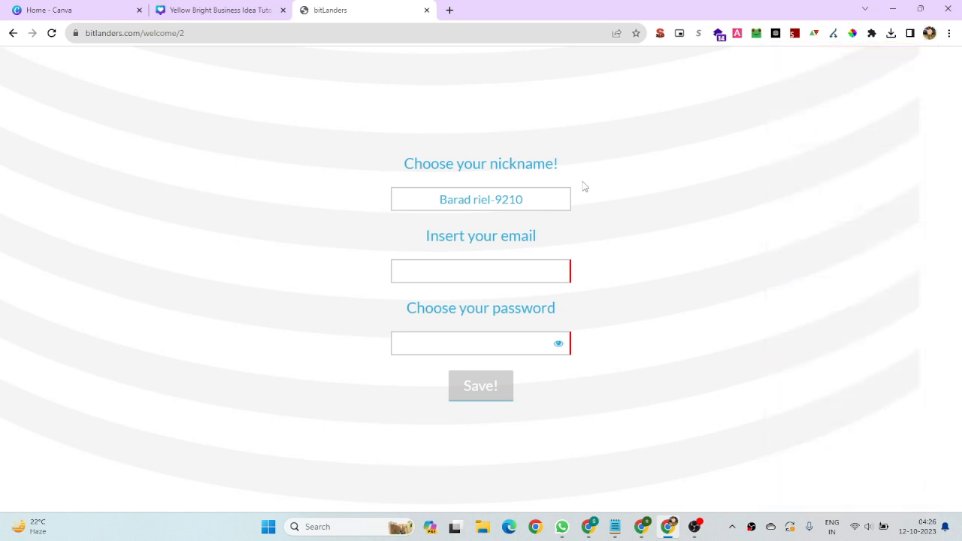
Return to the glen-group bitLanders profile and start writing a new blog.
left_click(641, 526)
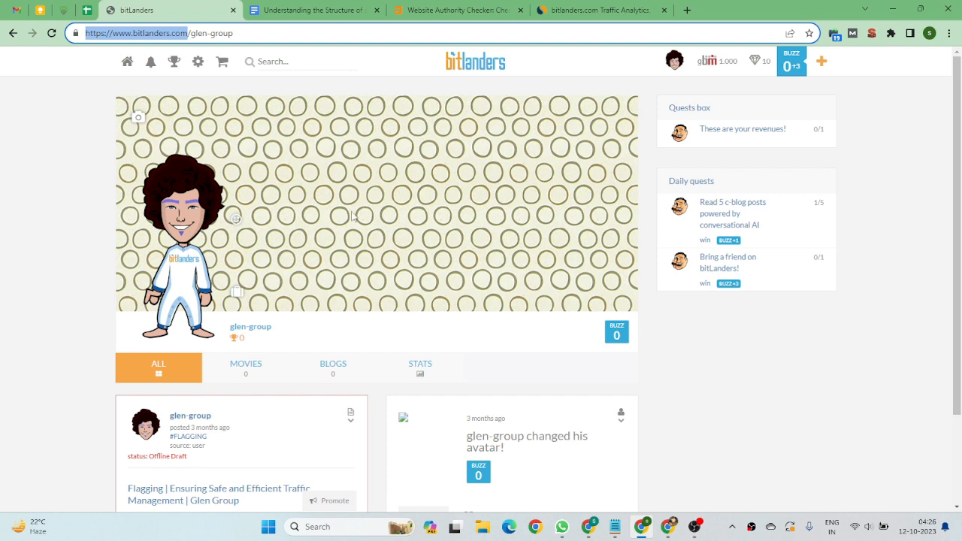
scroll(261, 185, "down", 2)
scroll(697, 226, "up", 2)
left_click(824, 68)
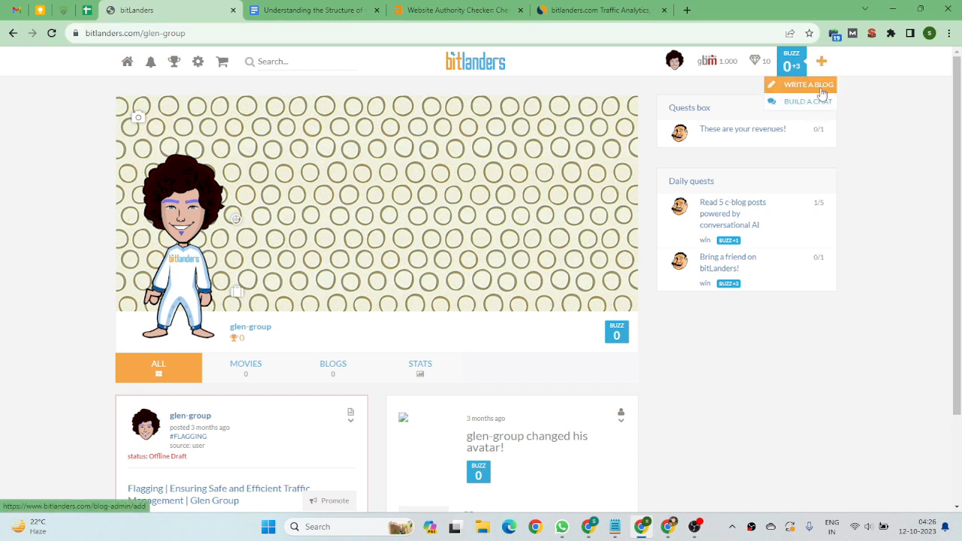
left_click(821, 87)
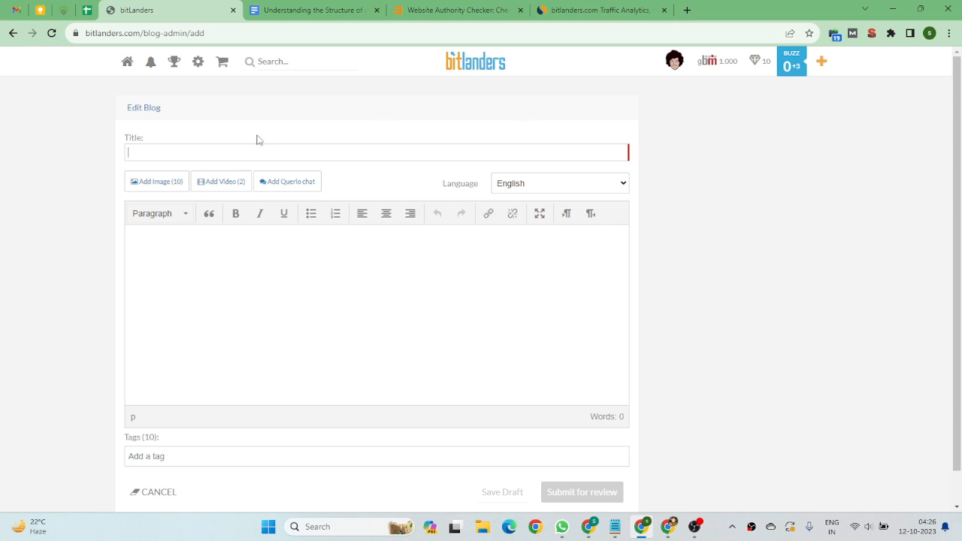
Switch to the Google Doc and select its title "Understanding the Structure of a Group of Companies: A Comprehensive Guide".
left_click(293, 7)
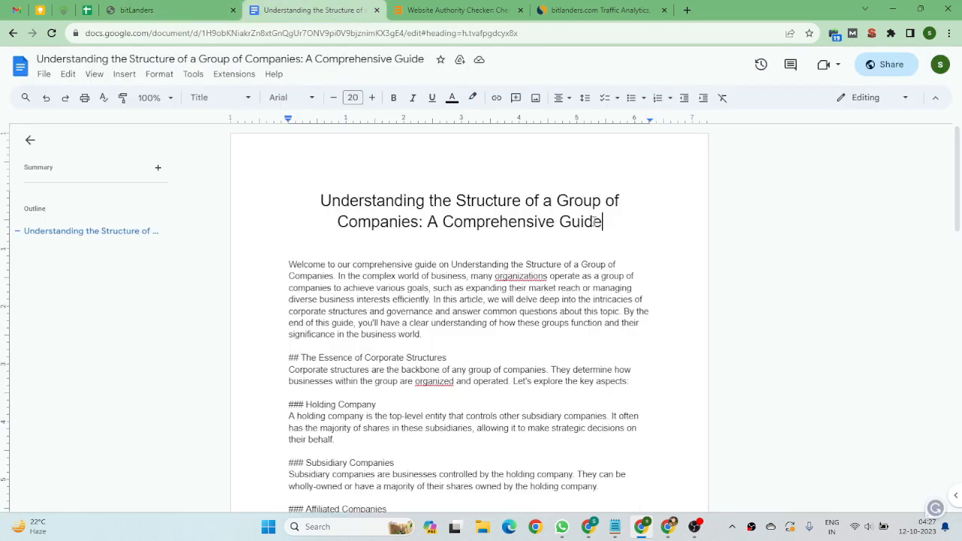
left_click_drag(603, 221, 302, 191)
key("ctrl+c")
scroll(447, 243, "down", 7)
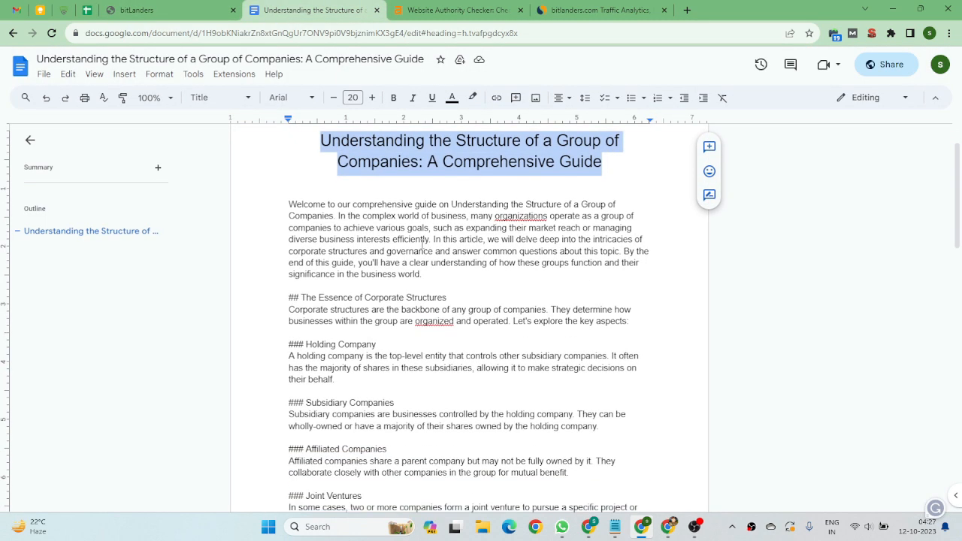
scroll(447, 243, "down", 5)
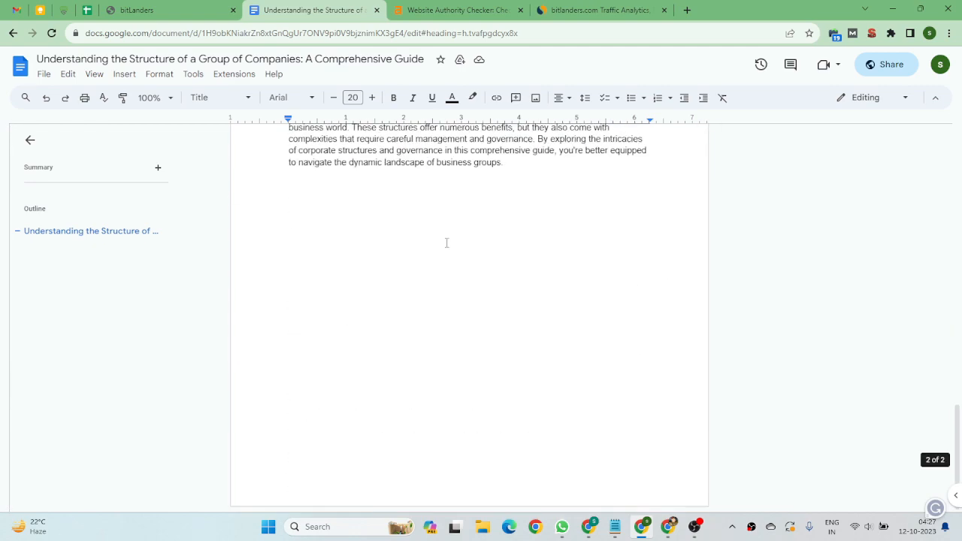
scroll(447, 243, "up", 12)
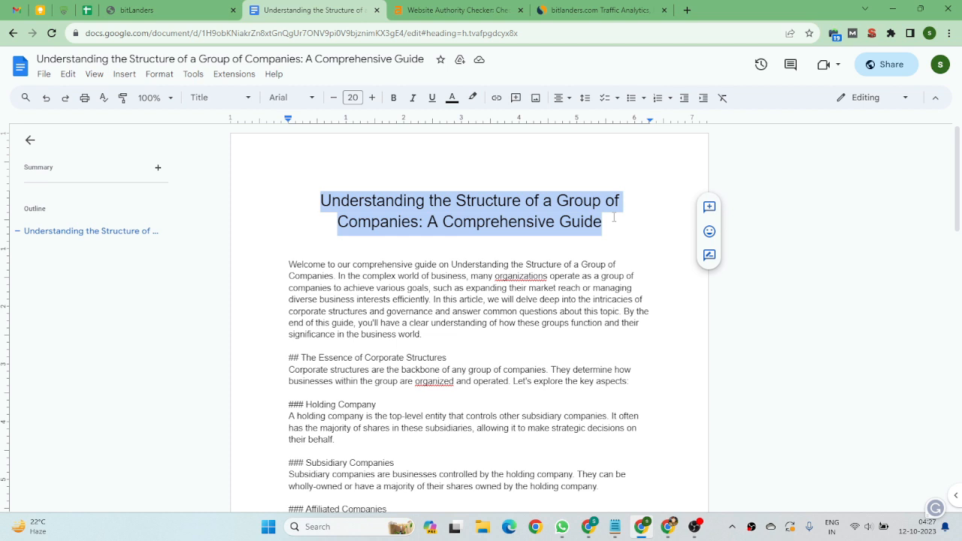
Paste the copied article title into the new blog's title field.
left_click(181, 10)
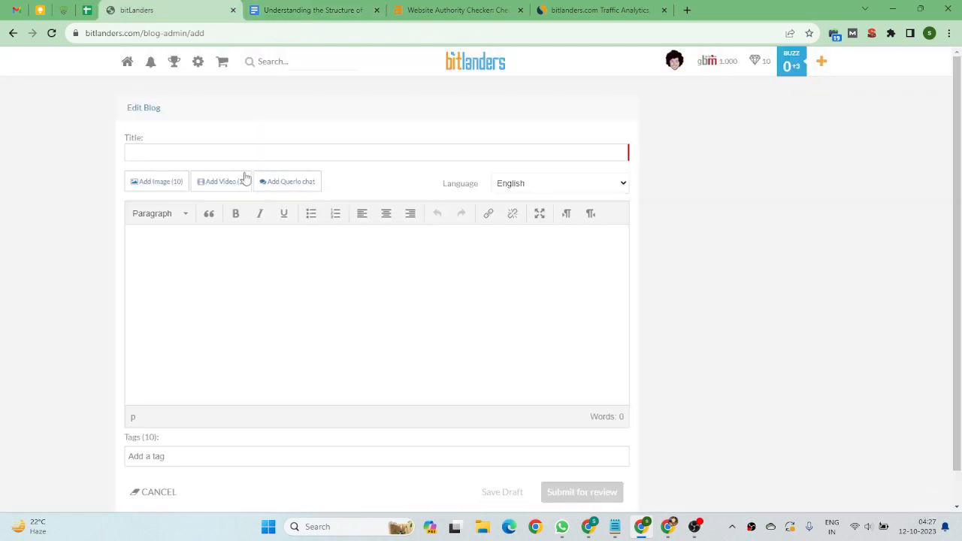
left_click(167, 153)
key("ctrl+v")
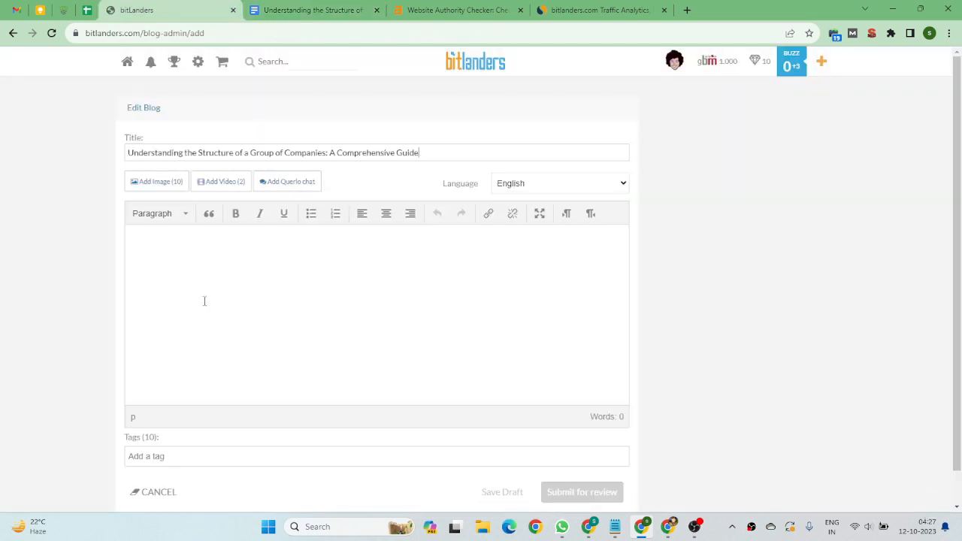
Open the blog's image upload window and dismiss the file picker without choosing a file.
left_click(148, 183)
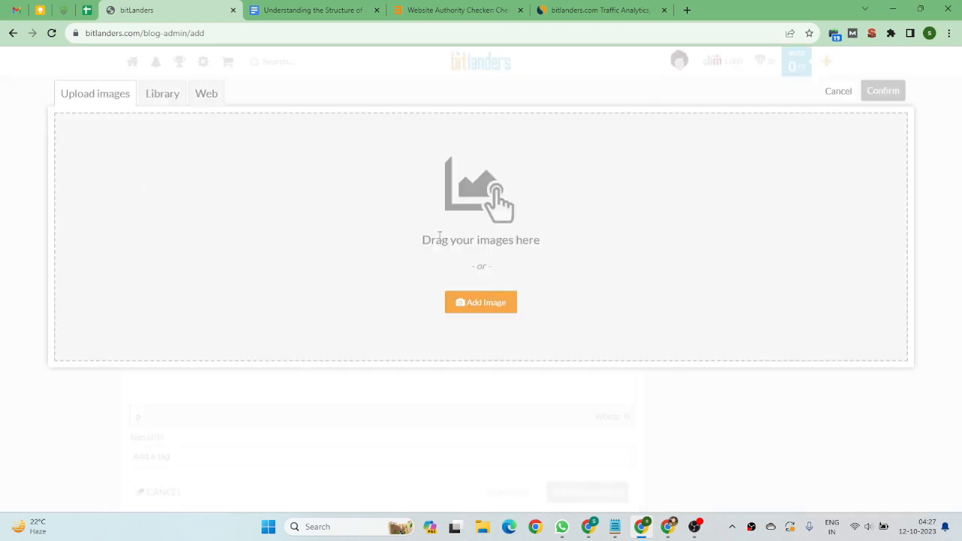
left_click(494, 304)
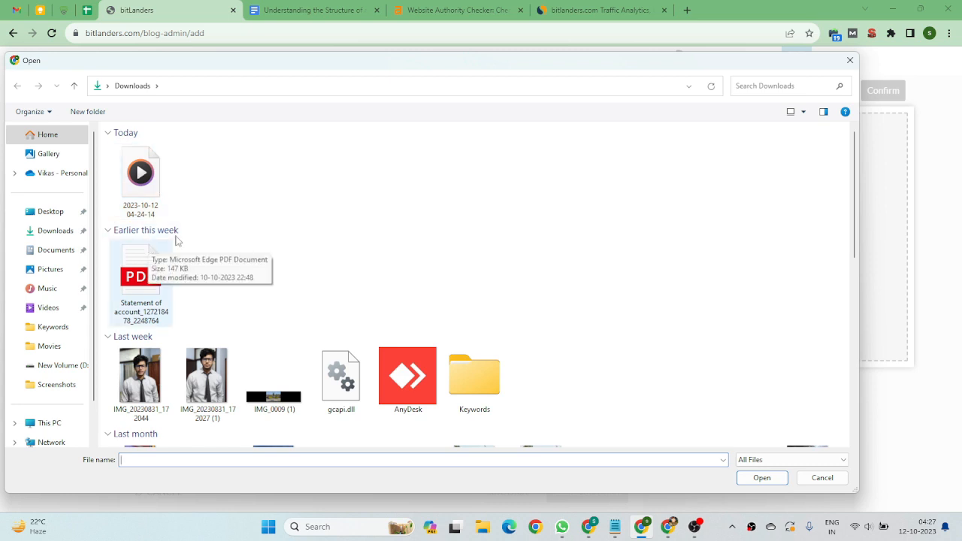
left_click(822, 478)
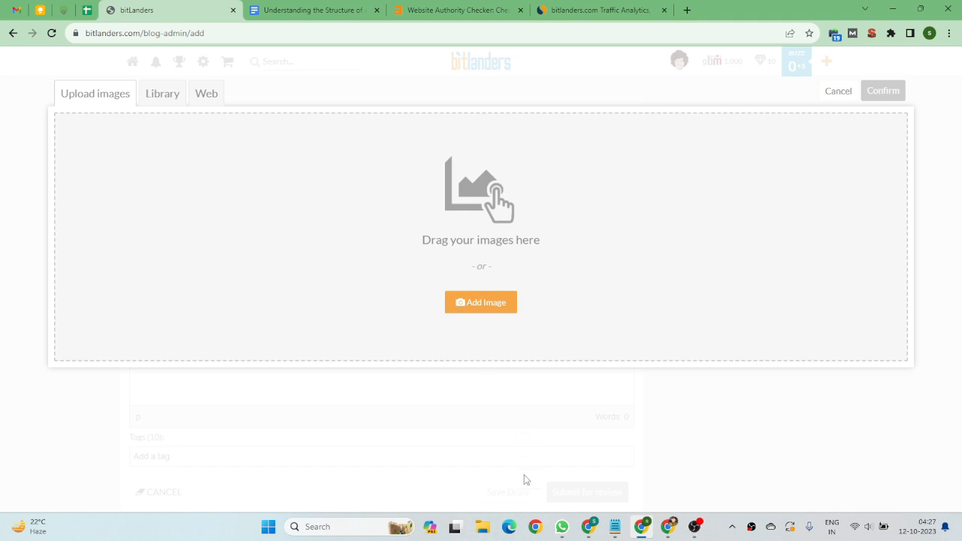
Browse the Downloads, Desktop and Home folders in File Explorer to locate the cover image, then return to the browser.
left_click(488, 534)
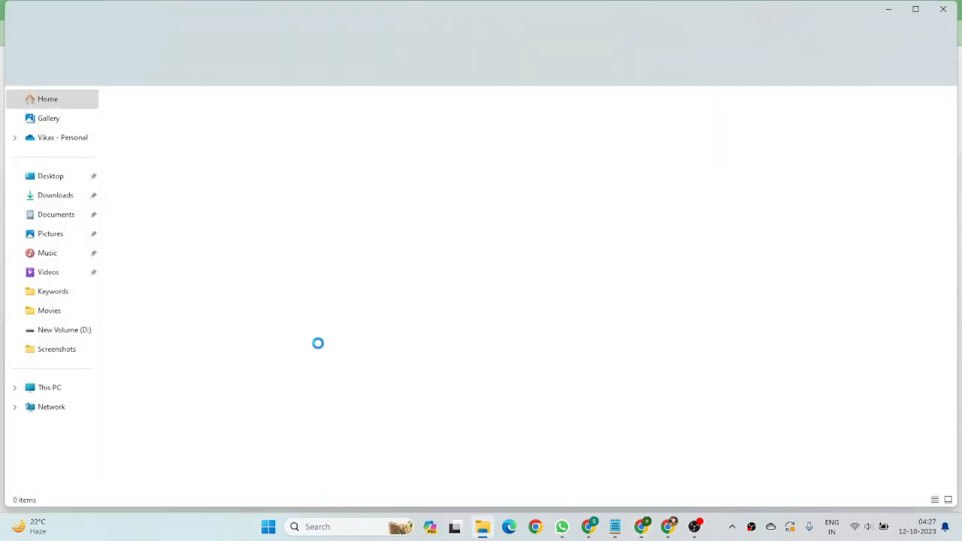
left_click(65, 203)
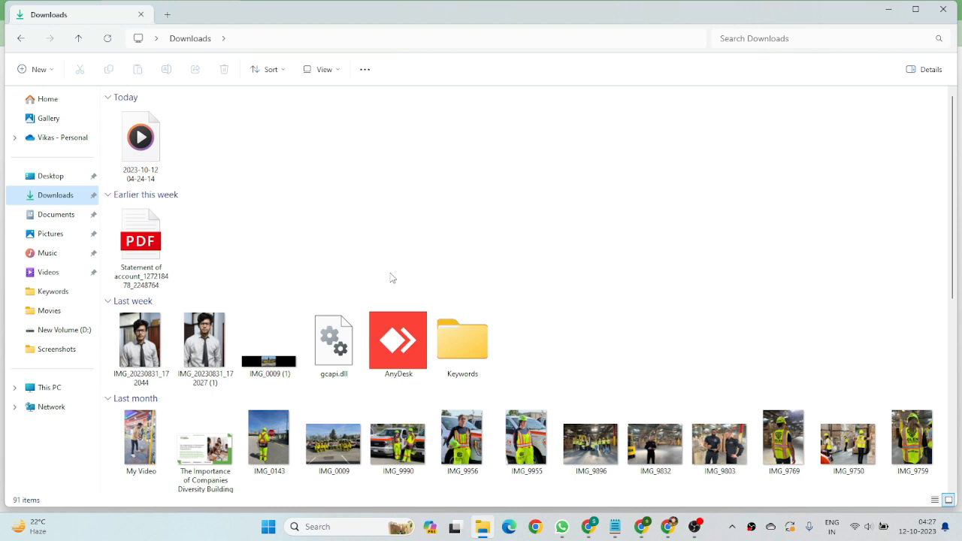
left_click(45, 178)
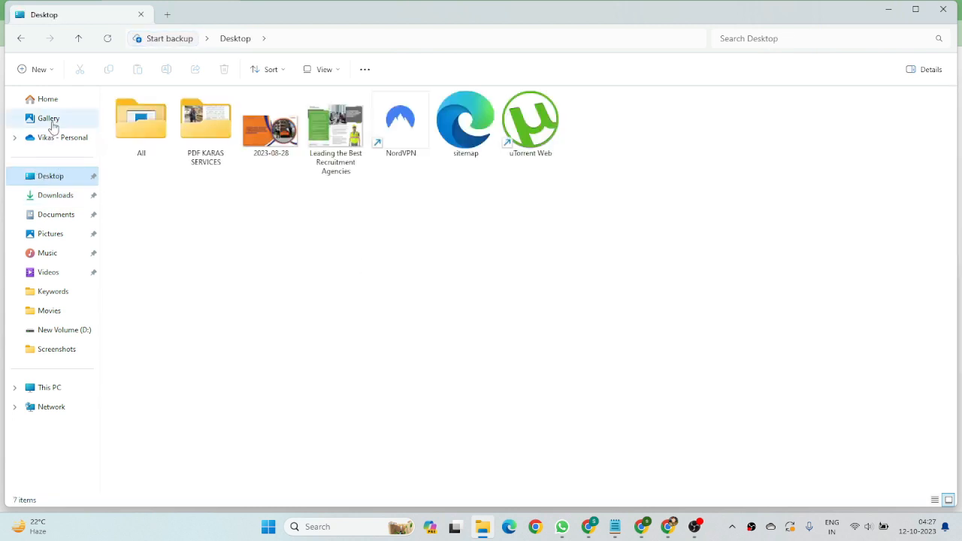
left_click(56, 139)
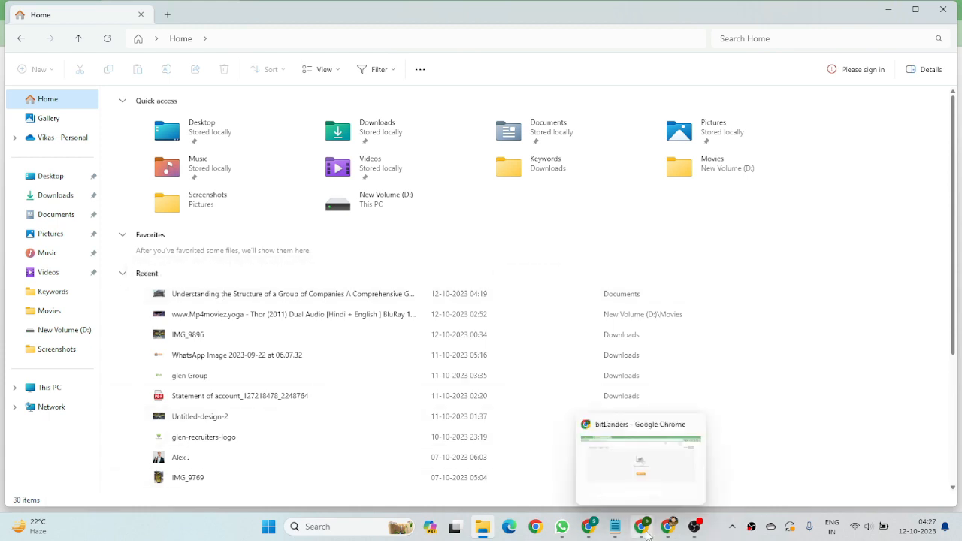
left_click(643, 414)
Upload the recent image 'Understanding the Structure of a Group of Companies A Comprehensive Guide' from the Home folder.
left_click(485, 302)
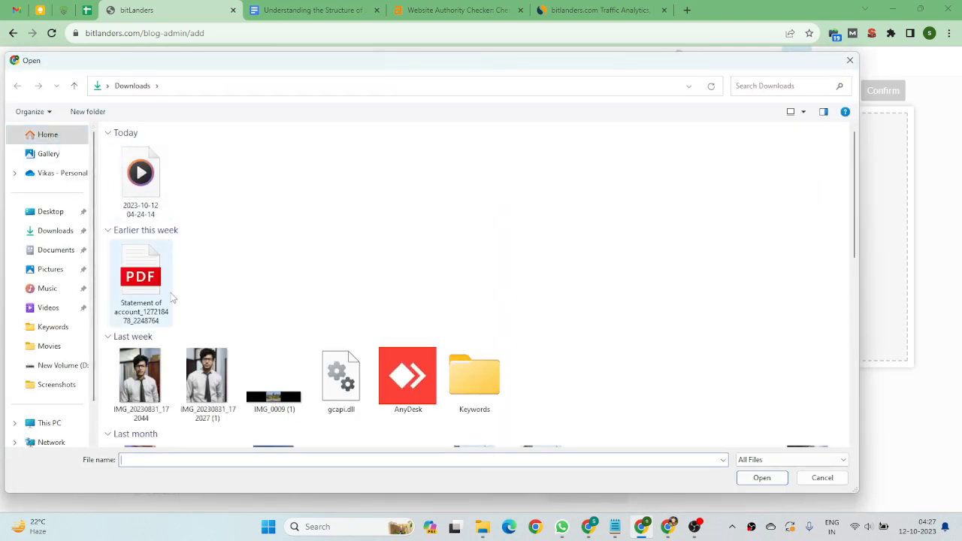
left_click(51, 136)
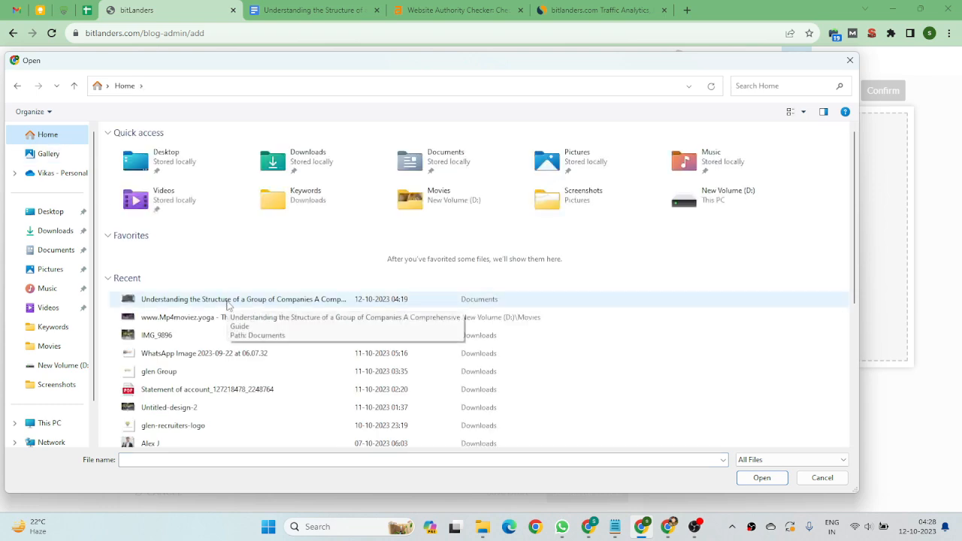
left_click(227, 299)
left_click(761, 478)
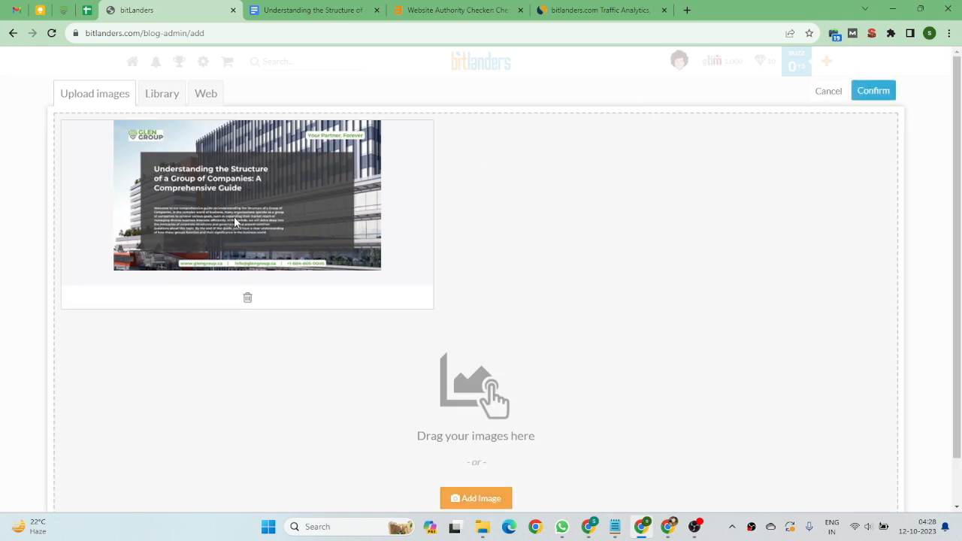
Confirm the uploaded cover image so it is inserted into the blog body.
scroll(752, 195, "down", 1)
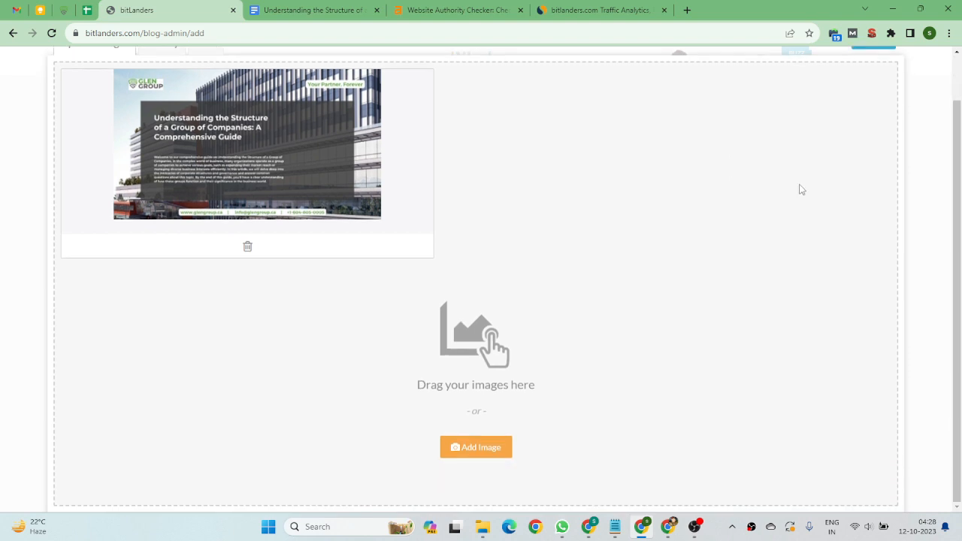
scroll(782, 194, "up", 1)
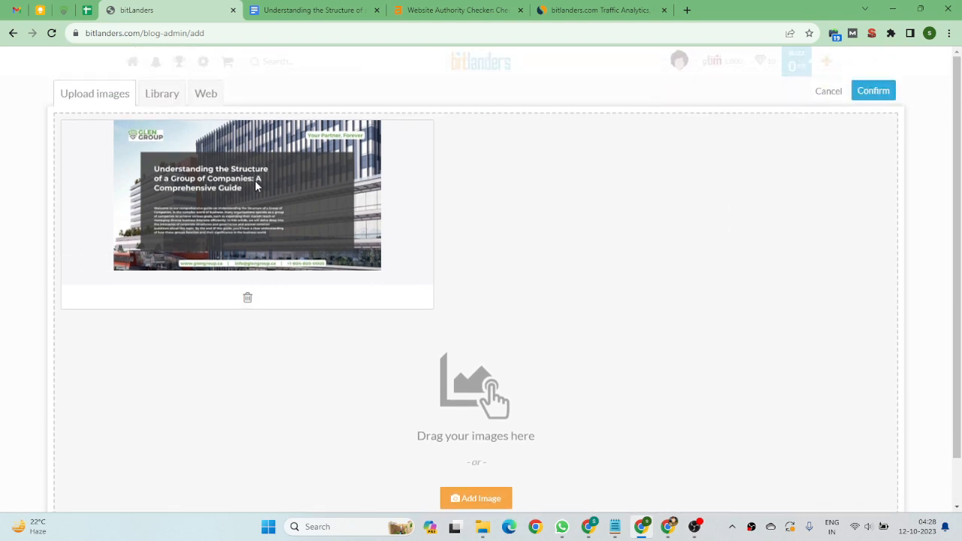
left_click(872, 94)
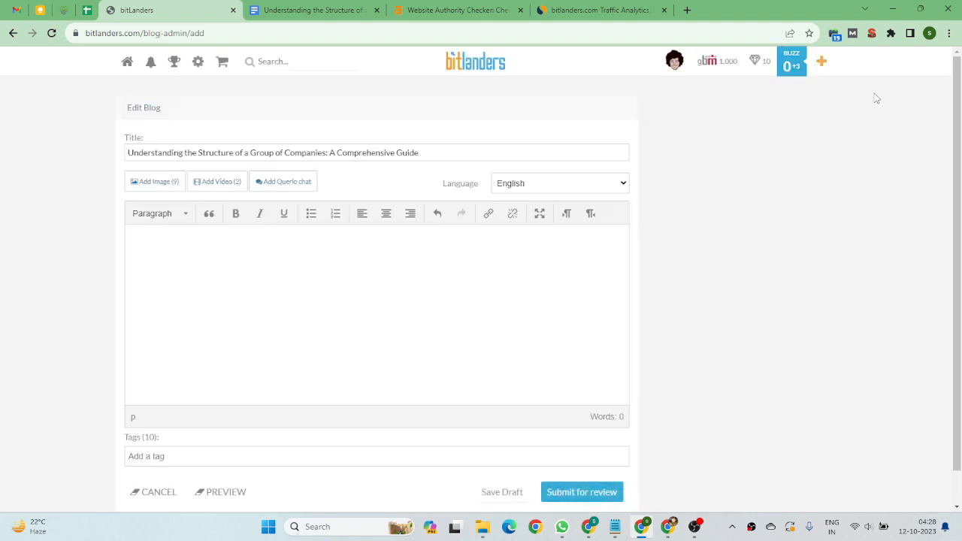
scroll(381, 267, "down", 5)
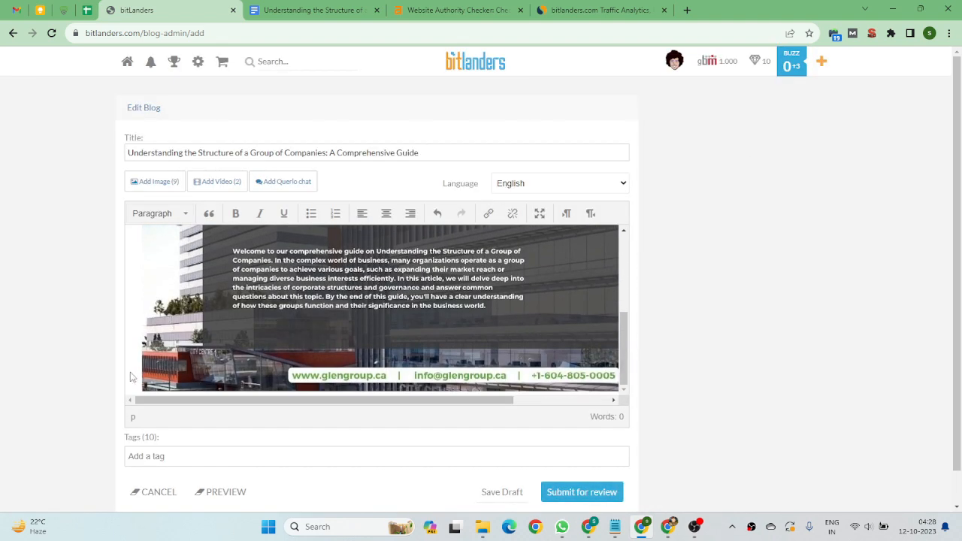
scroll(181, 345, "right", 3)
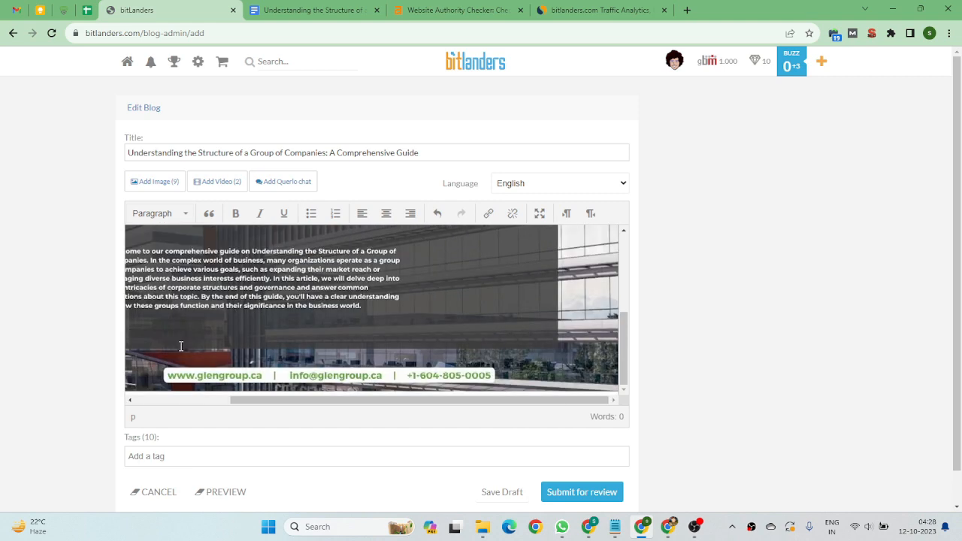
scroll(180, 346, "left", 3)
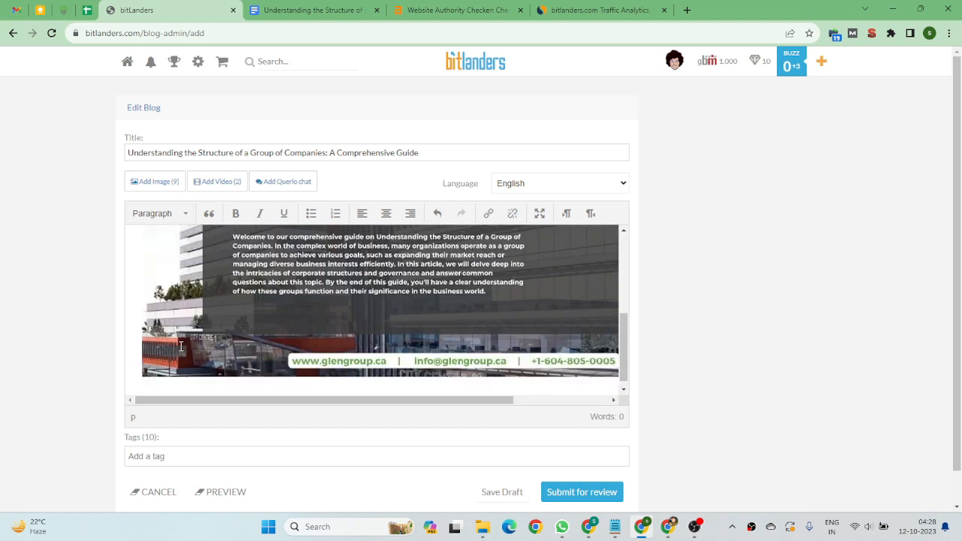
scroll(180, 346, "down", 1)
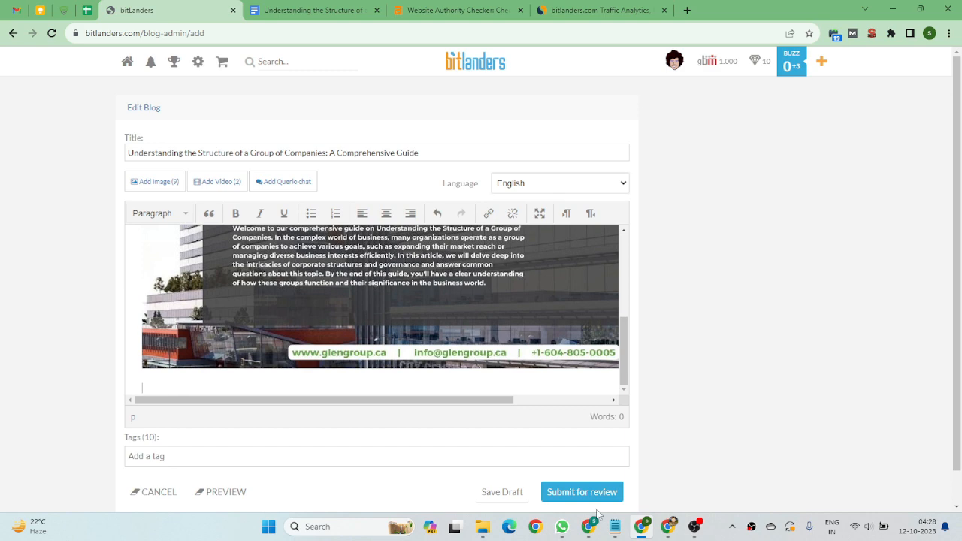
Copy the article body from the Google Doc and paste it into the blog editor below the image.
left_click(286, 10)
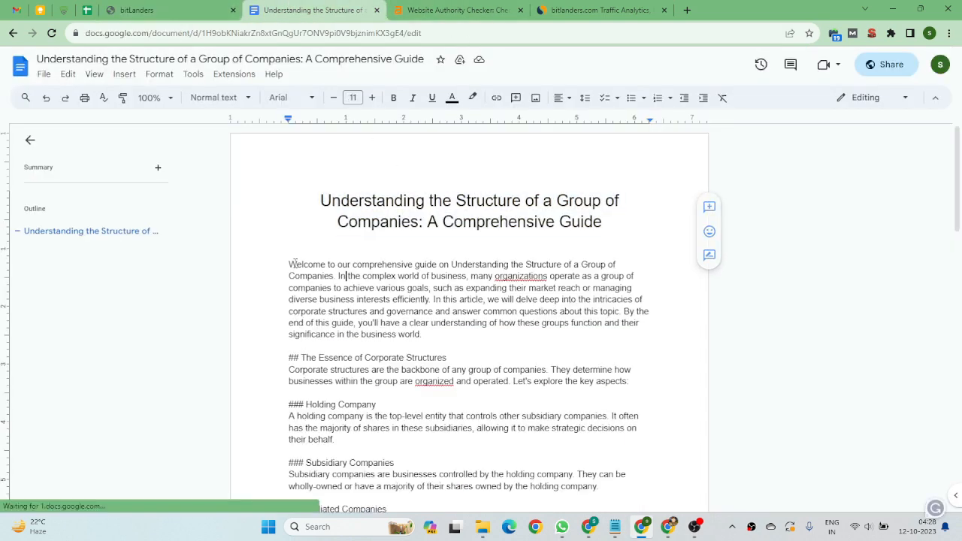
left_click_drag(295, 264, 442, 519)
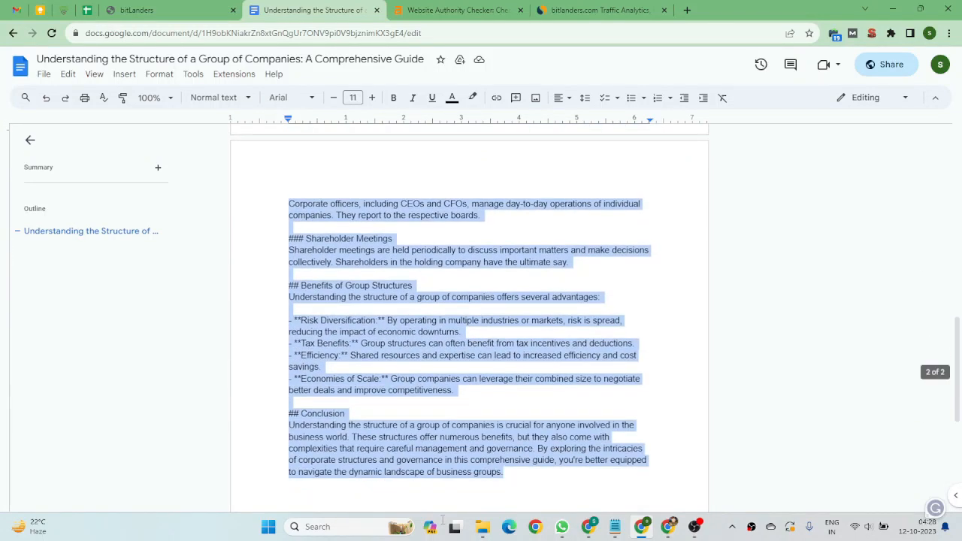
left_click(139, 10)
key("ctrl+v")
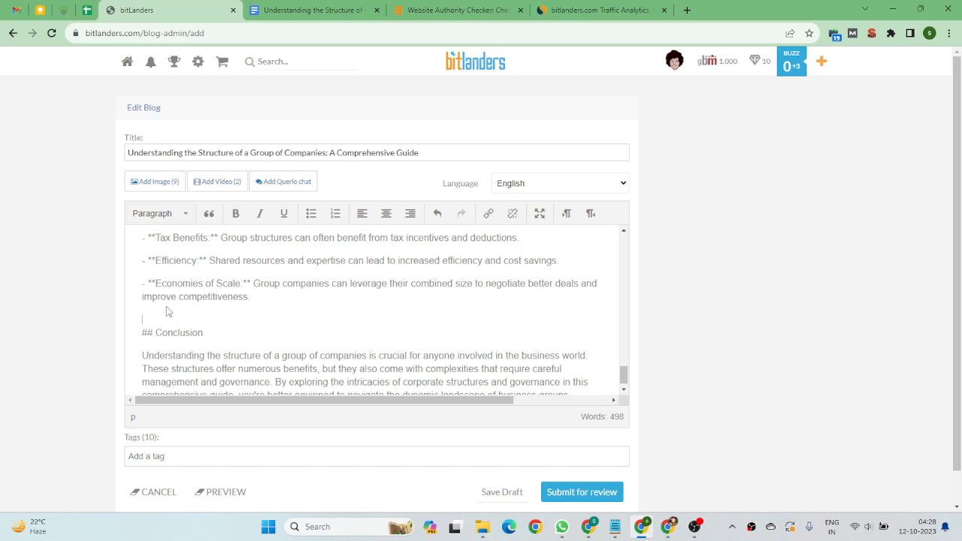
Remove the blank line and the '**' marker from the Economies of Scale bullet.
left_click(167, 309)
key("BackSpace")
double_click(250, 300)
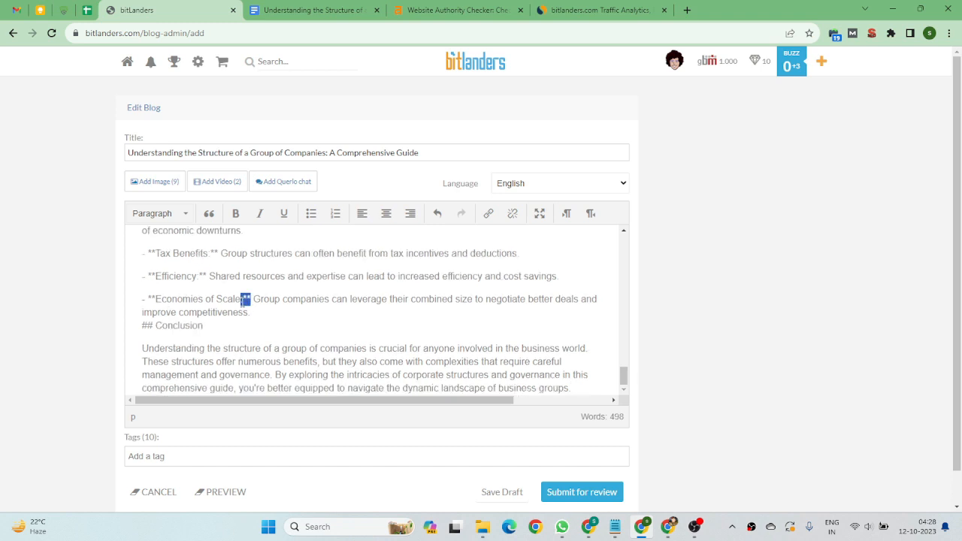
key("BackSpace")
Remove the '## ' prefix from 'The Essence of Corporate Structures' and format that line as Heading 2.
scroll(188, 301, "up", 15)
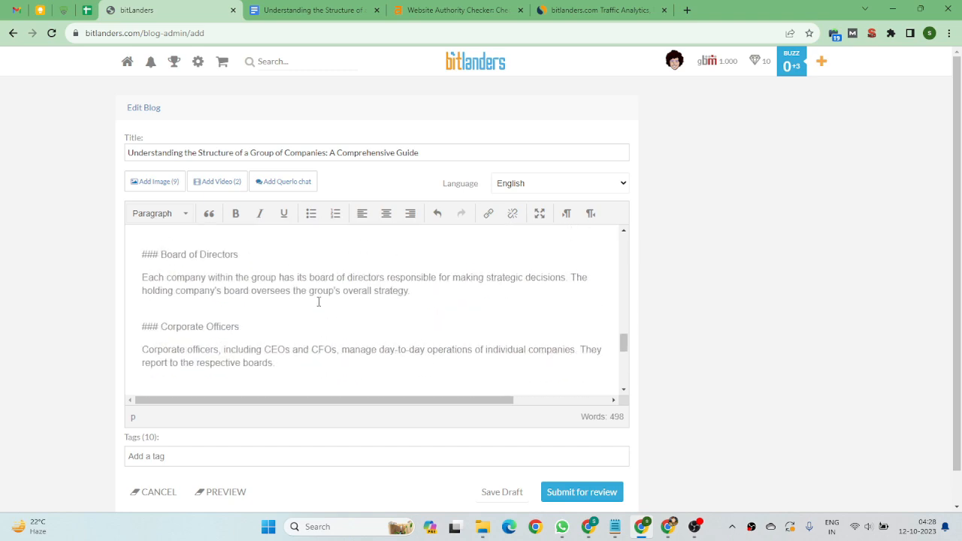
scroll(245, 298, "down", 3)
scroll(246, 298, "down", 3)
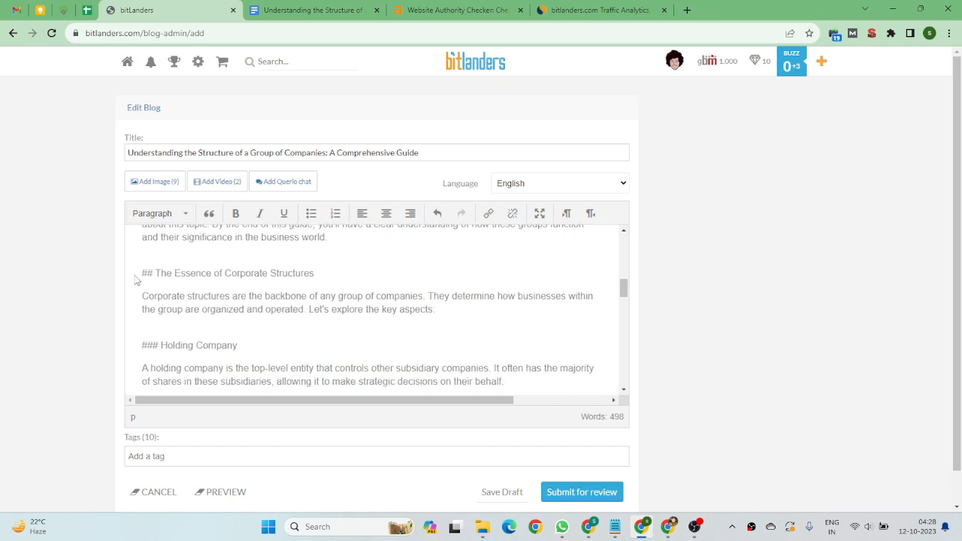
left_click(158, 273)
key("BackSpace")
key("BackSpace")
key("BackSpace")
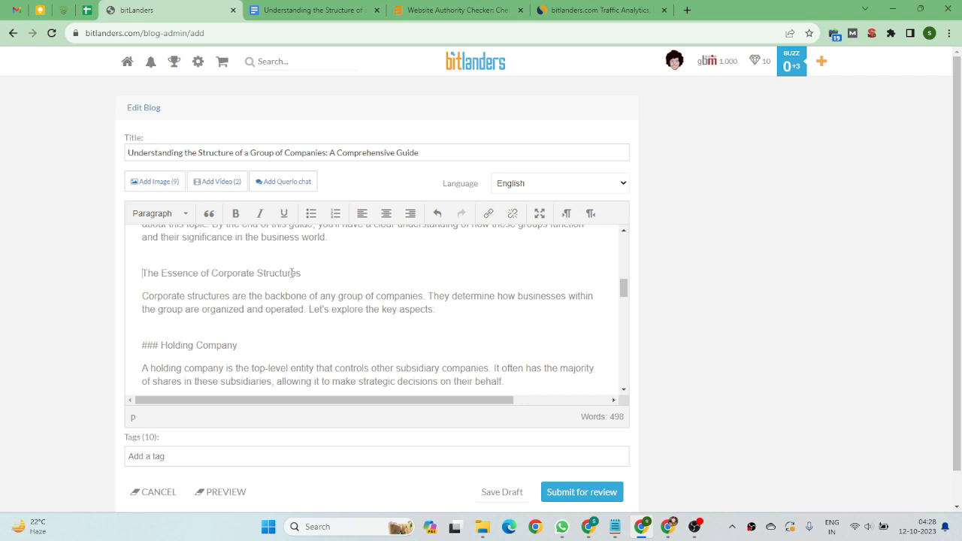
left_click_drag(301, 273, 137, 274)
left_click(160, 213)
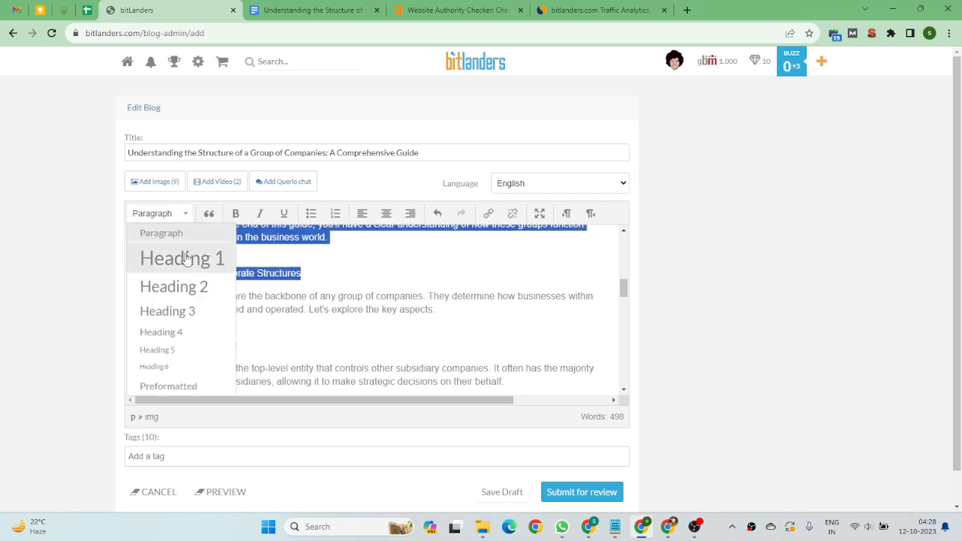
left_click(321, 272)
left_click_drag(320, 272, 141, 273)
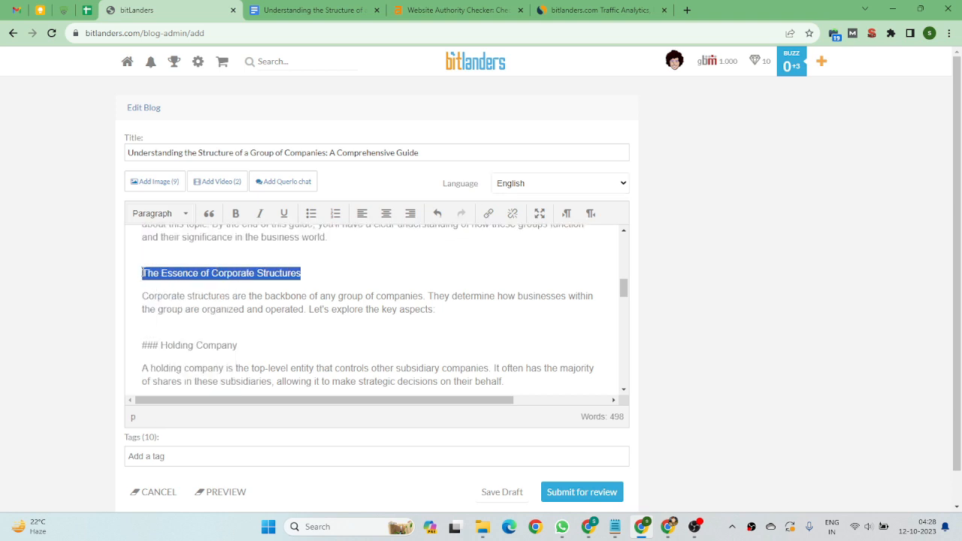
left_click(152, 217)
left_click(172, 284)
left_click(426, 290)
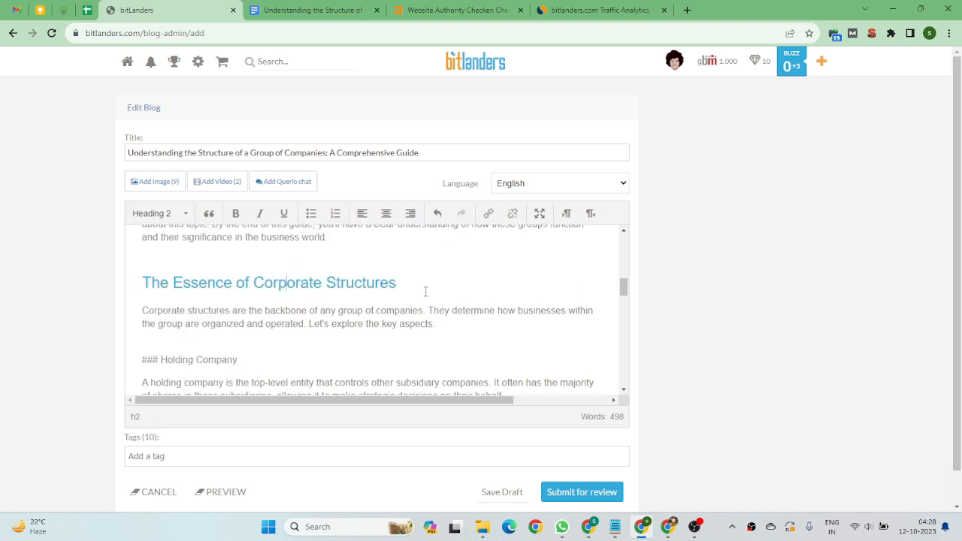
Remove the '### ' prefix from 'Holding Company' and format that line as Heading 2.
scroll(290, 291, "down", 3)
left_click(164, 239)
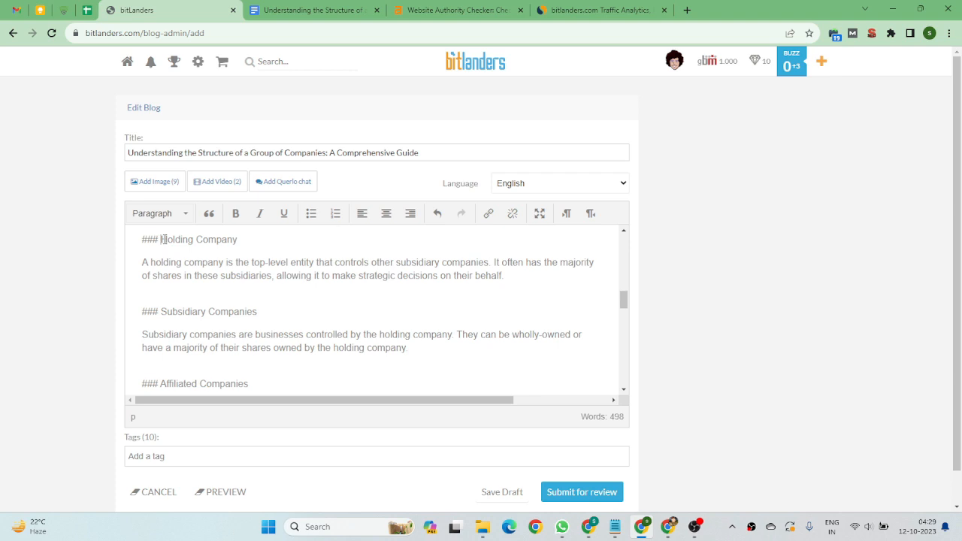
key("BackSpace")
key("BackSpace")
key("BackSpace")
key("BackSpace")
left_click_drag(248, 242, 140, 243)
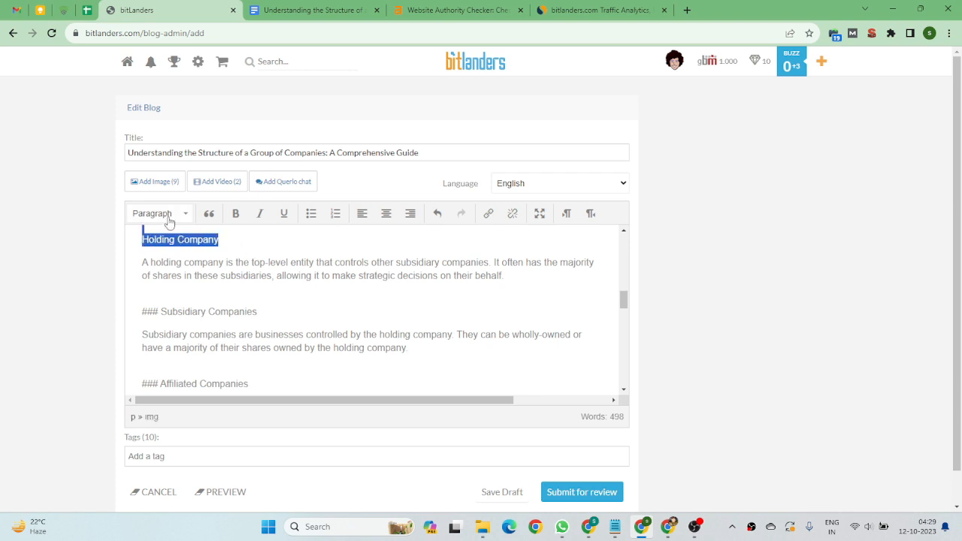
left_click_drag(232, 239, 136, 246)
left_click(160, 214)
left_click(173, 280)
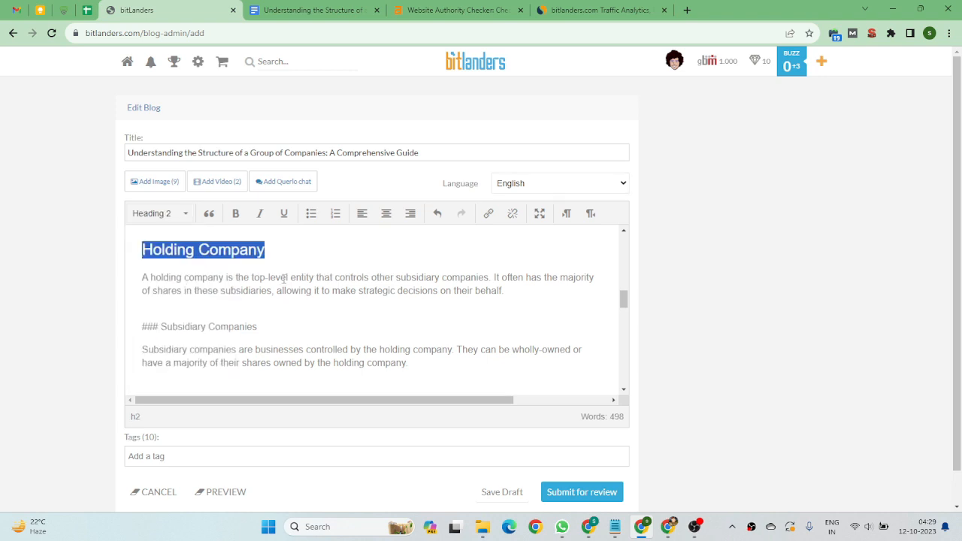
Undo the last Holding Company change and adjust the line break above it.
scroll(283, 279, "up", 2)
key("ctrl+z")
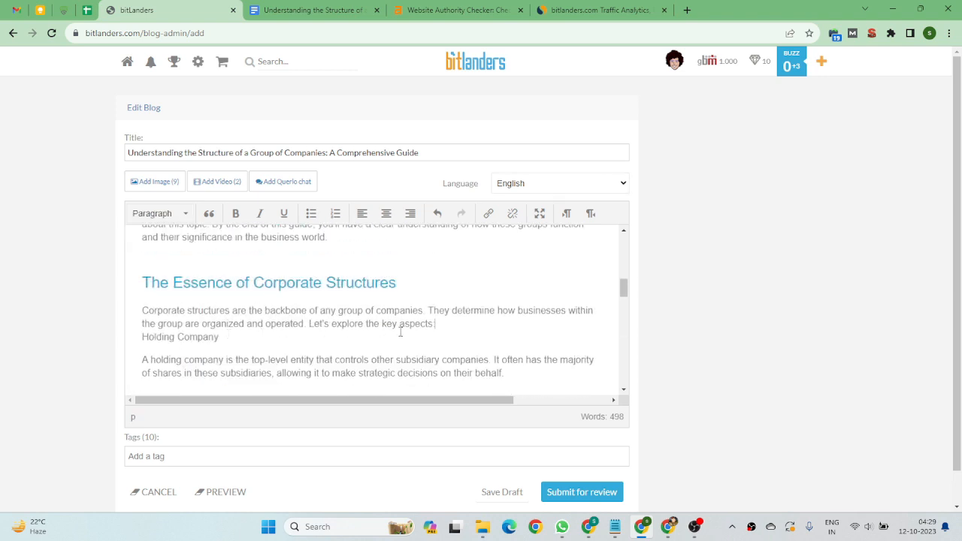
key("Return")
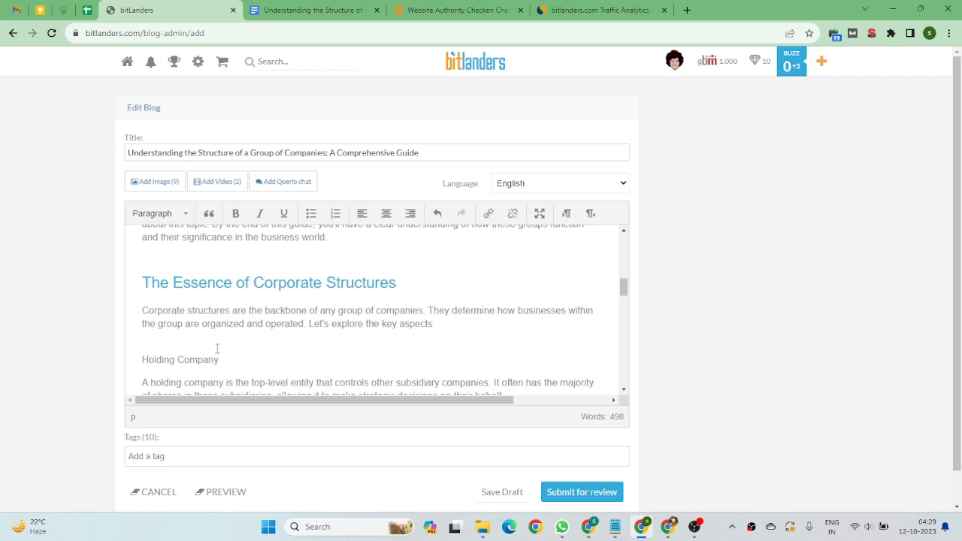
key("BackSpace")
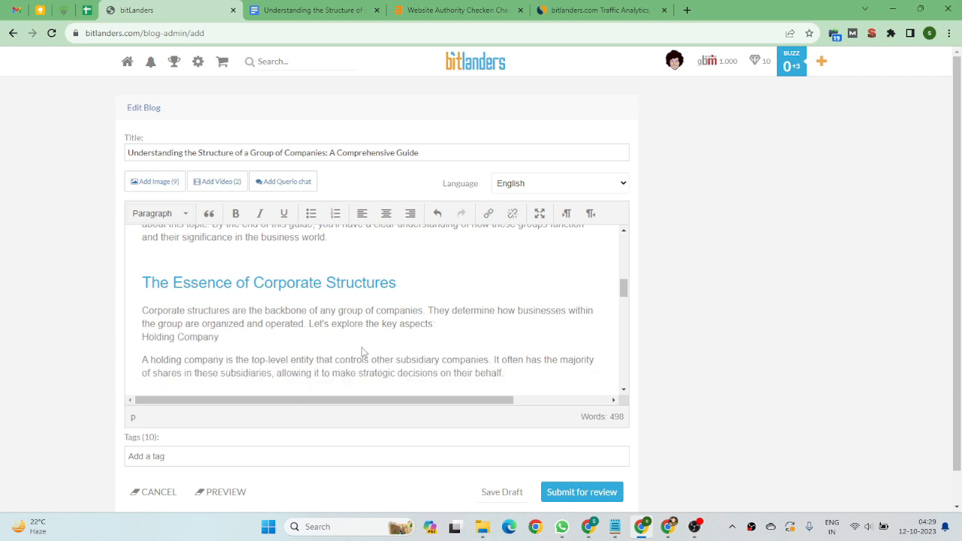
Move 'Holding Company' onto its own line and format it as Heading 2.
key("Return")
left_click_drag(214, 360, 142, 360)
left_click(160, 214)
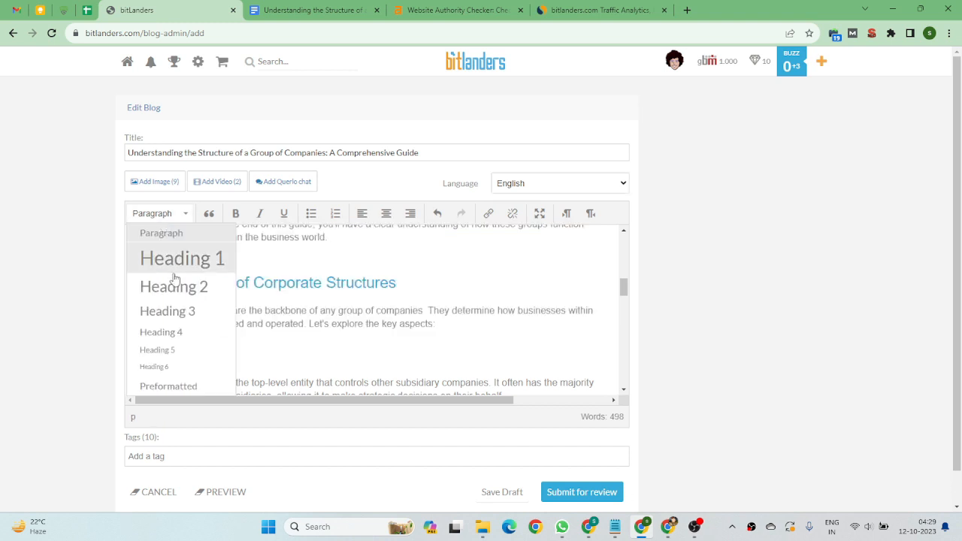
left_click(173, 286)
scroll(283, 296, "down", 3)
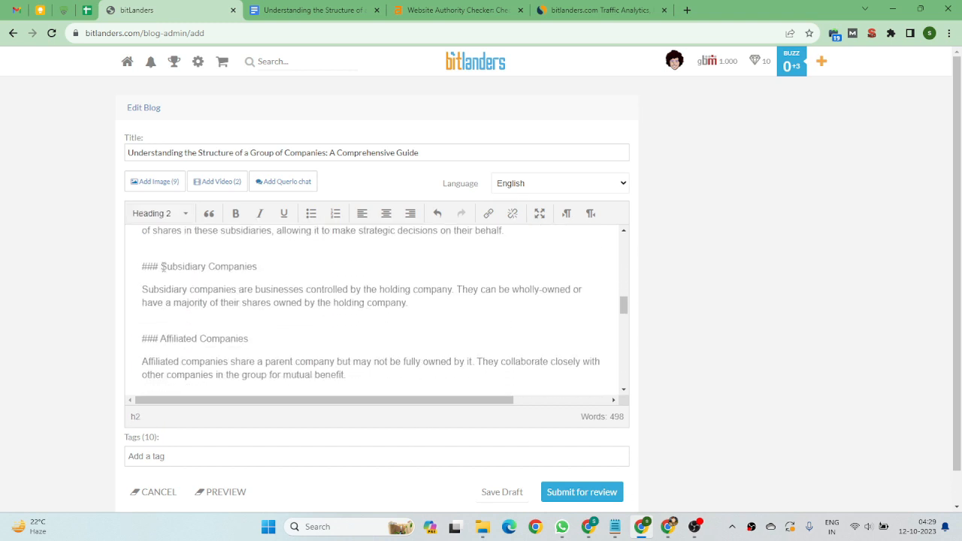
Remove the '### ' prefix from 'Subsidiary Companies' and format that line as Heading 2.
left_click_drag(161, 267, 141, 266)
key("BackSpace")
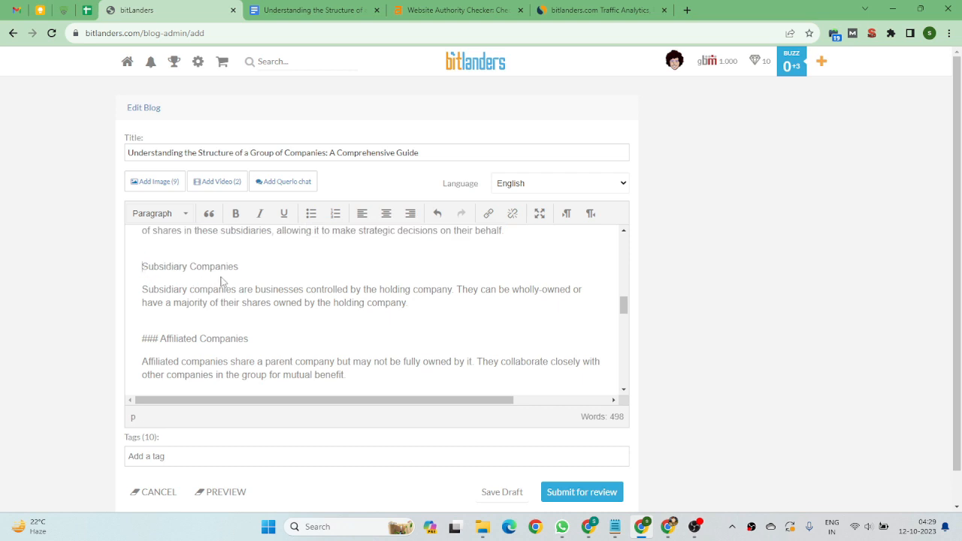
left_click_drag(239, 270, 142, 269)
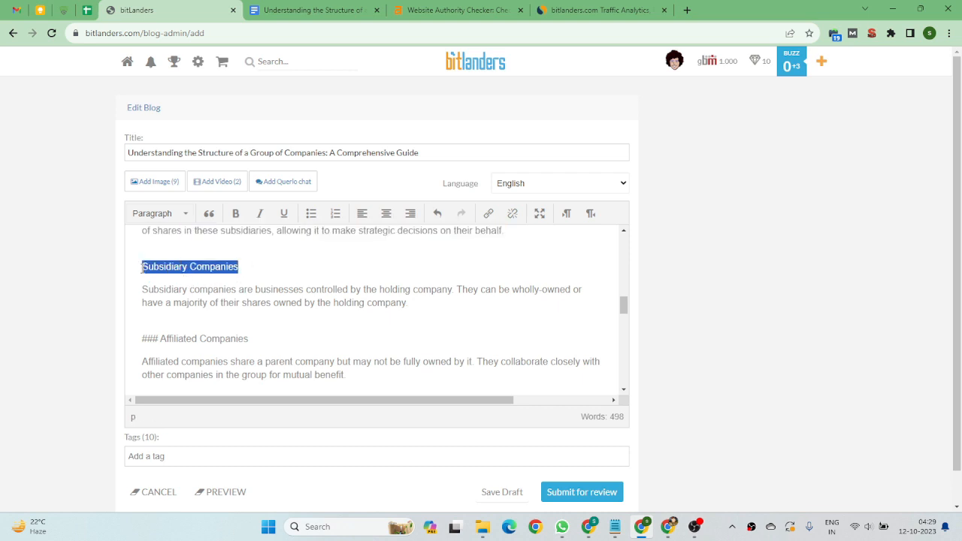
left_click(158, 214)
left_click(188, 292)
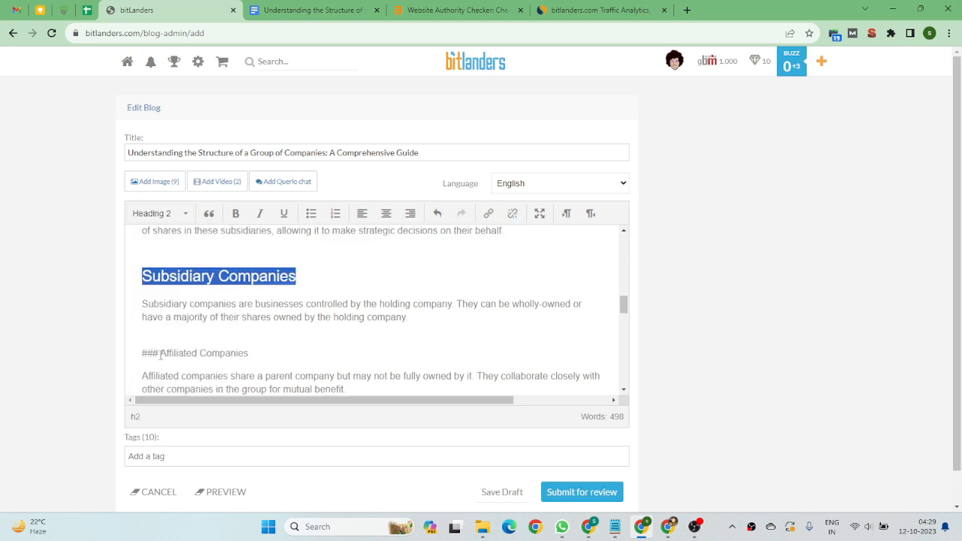
Remove the '### ' prefix from 'Affiliated Companies' and format that line as Heading 2.
left_click_drag(161, 355, 143, 358)
key("BackSpace")
left_click_drag(258, 355, 142, 355)
left_click(181, 215)
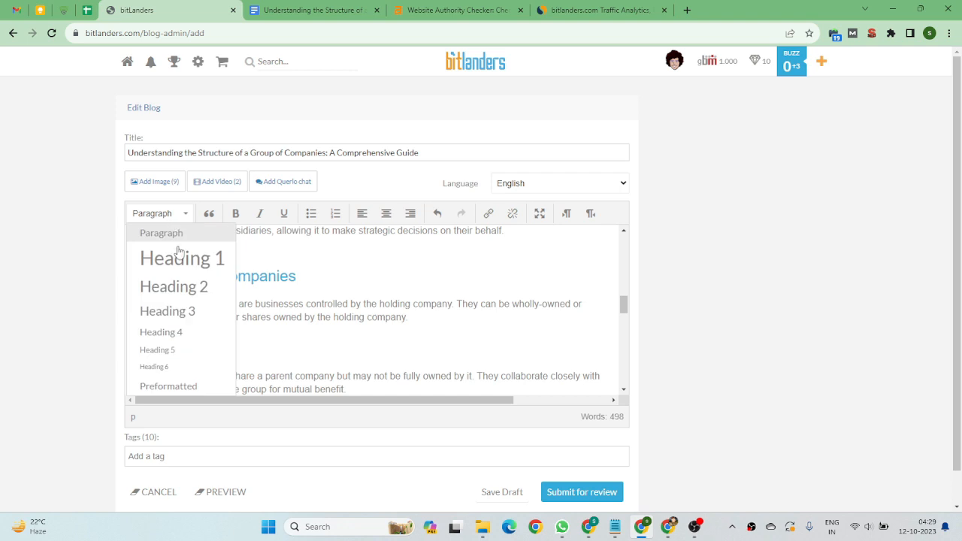
left_click(178, 285)
scroll(197, 292, "down", 2)
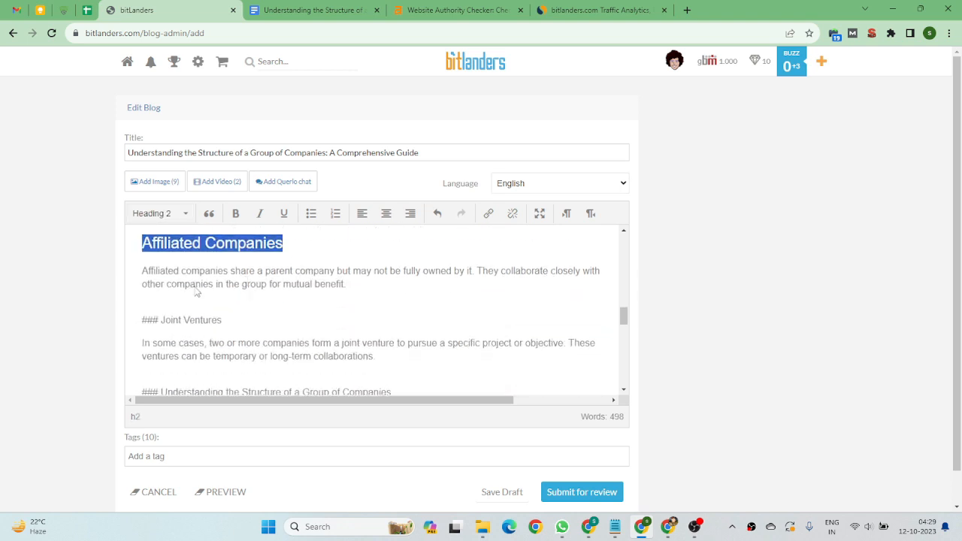
Remove the '###' prefix from 'Joint Ventures' and format that line as Heading 2.
left_click(159, 320)
left_click_drag(162, 322, 142, 322)
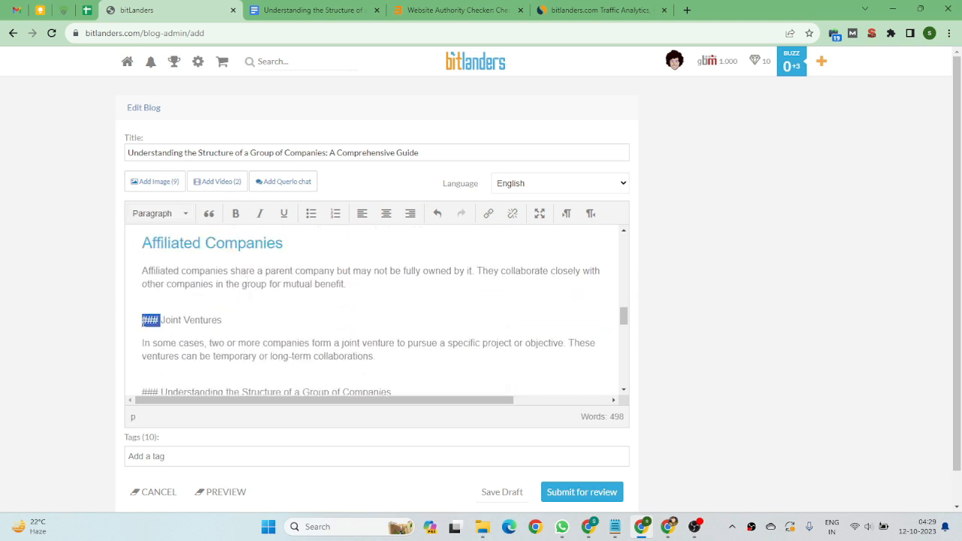
key("BackSpace")
left_click_drag(222, 322, 142, 322)
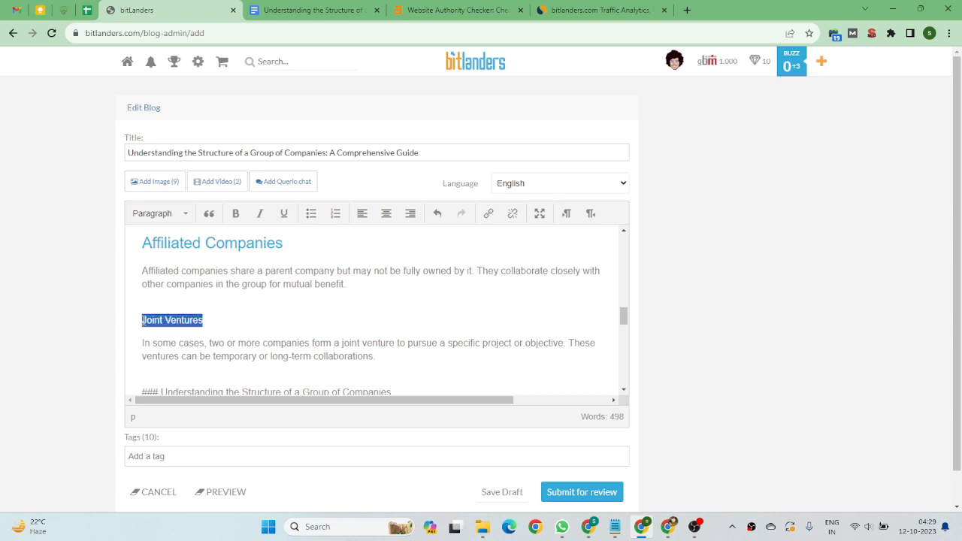
left_click(172, 215)
left_click(181, 310)
scroll(225, 314, "down", 2)
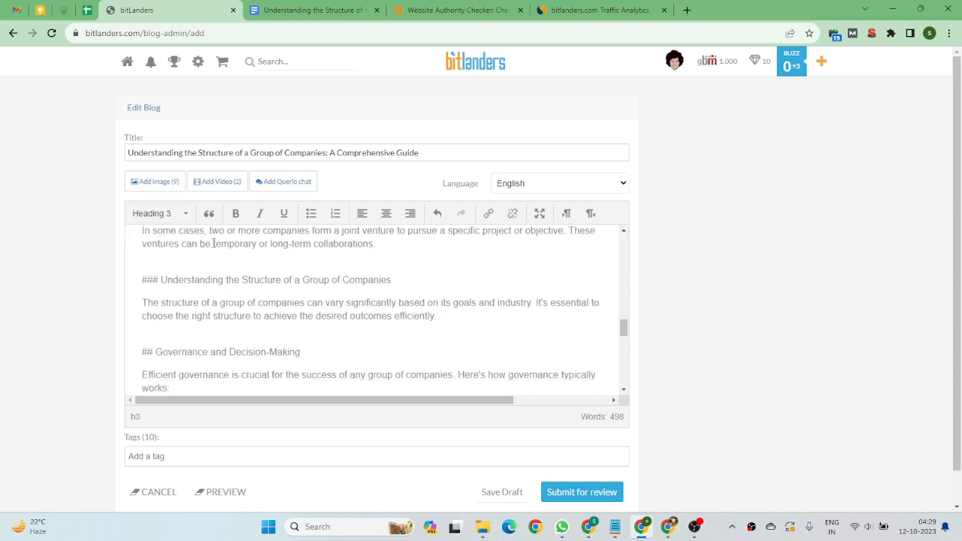
left_click(169, 217)
left_click(177, 287)
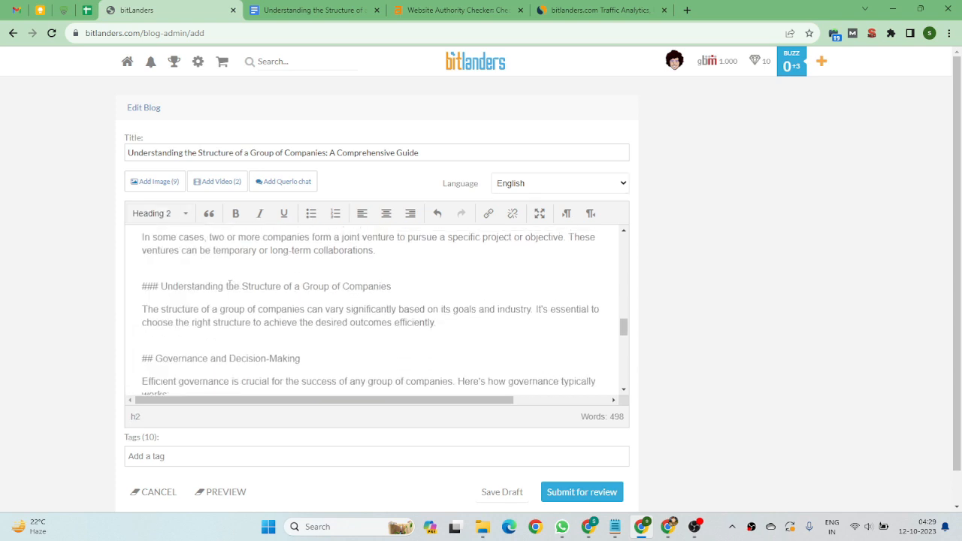
Remove the '### ' prefix from 'Understanding the Structure of a Group of Companies' and format it as Heading 2.
scroll(229, 286, "up", 3)
scroll(228, 286, "down", 3)
mouse_move(161, 287)
left_mouse_down()
mouse_move(143, 280)
mouse_move(145, 289)
left_mouse_up()
key("BackSpace")
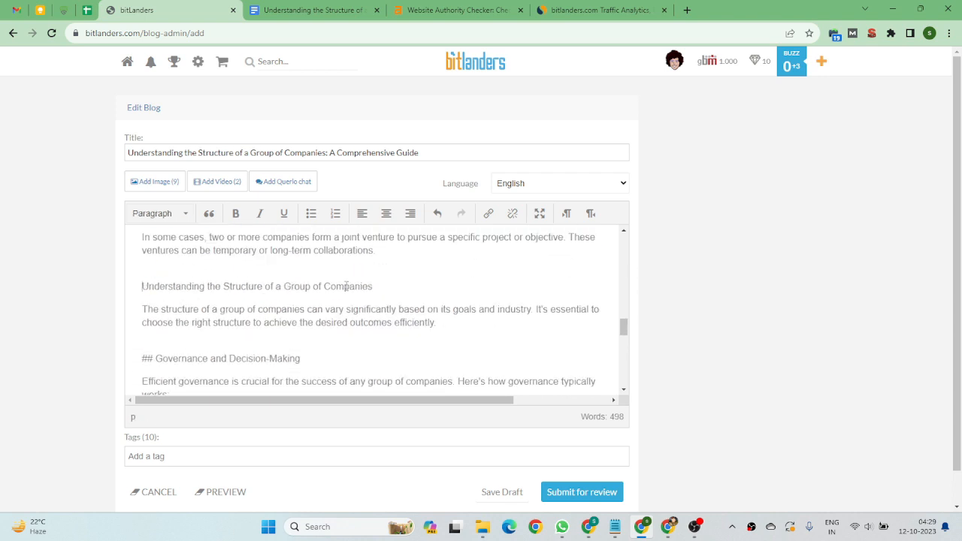
left_click_drag(374, 287, 145, 286)
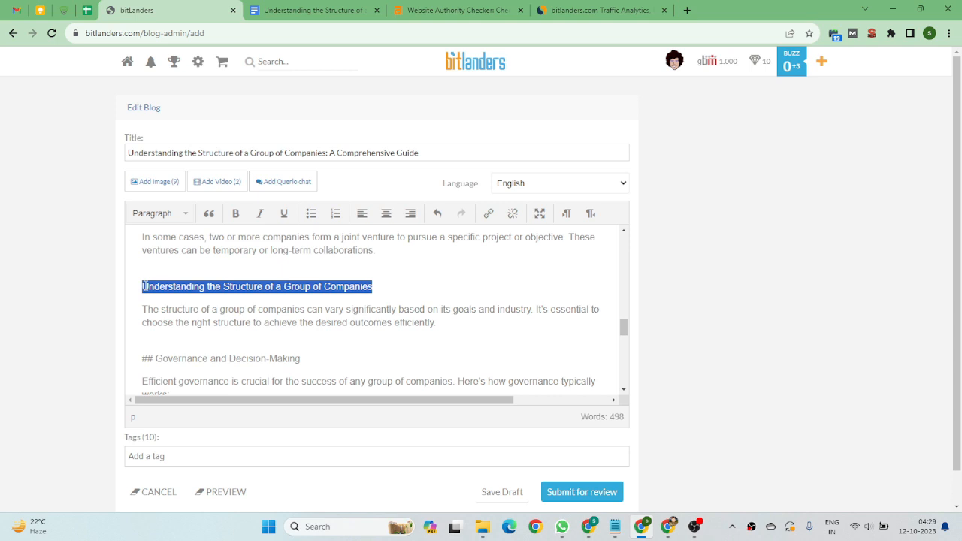
left_click(166, 213)
left_click(176, 283)
scroll(178, 265, "down", 3)
scroll(178, 265, "up", 3)
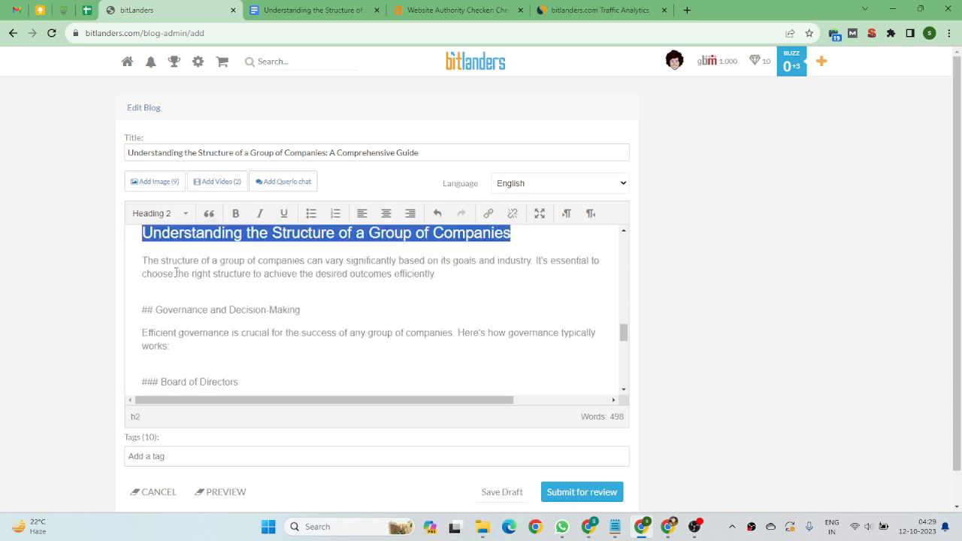
Remove the '## ' prefix from 'Governance and Decision-Making' and format that line as Heading 2.
left_click_drag(157, 314, 141, 316)
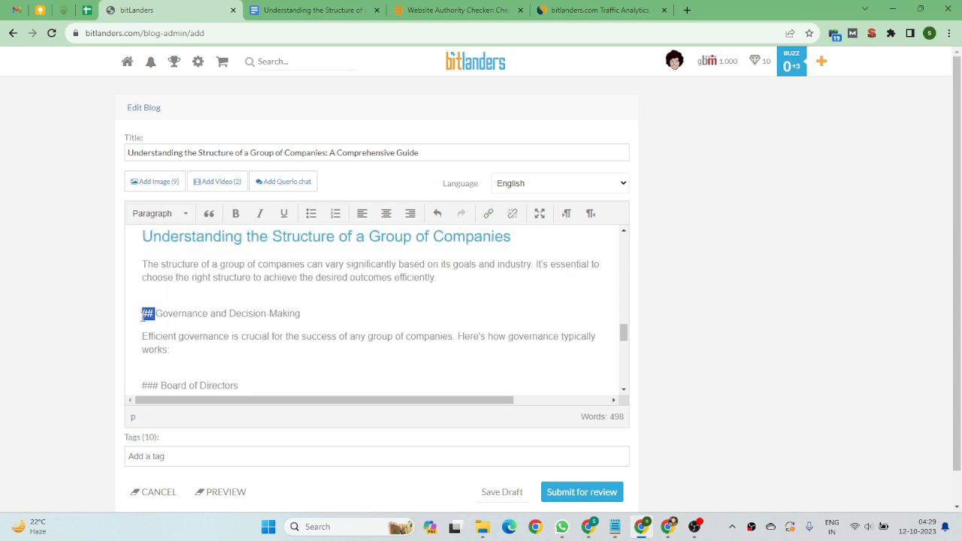
key("BackSpace")
left_click_drag(288, 315, 143, 314)
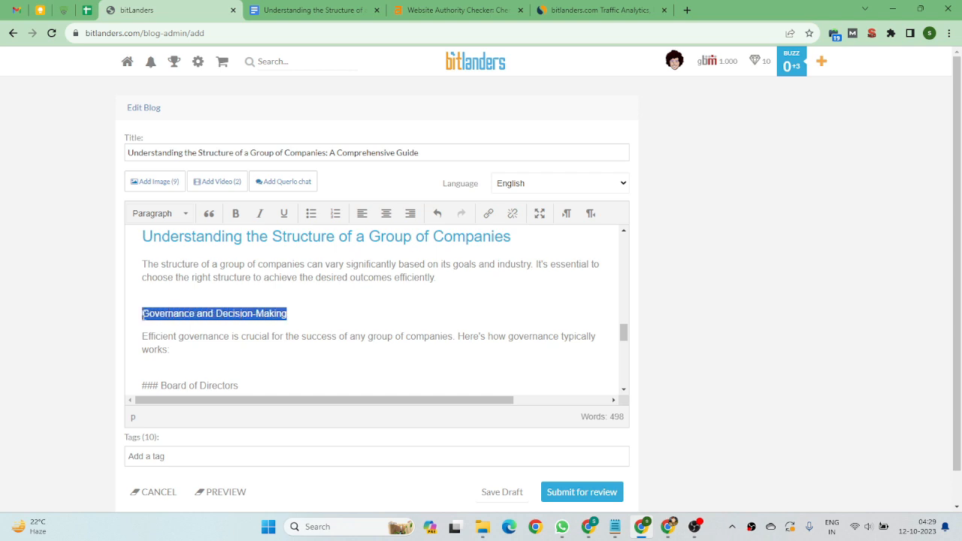
left_click(179, 215)
left_click(175, 286)
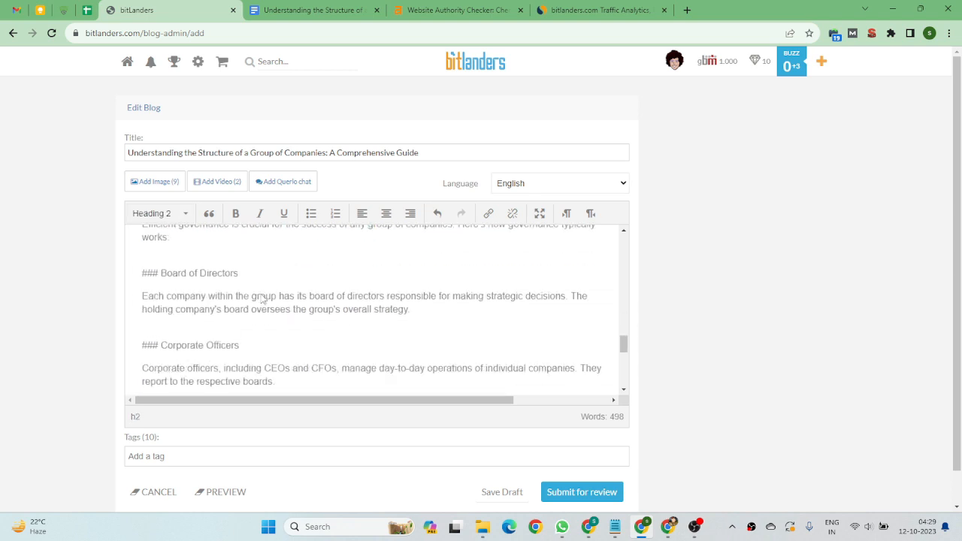
Remove the '### ' prefix from 'Board of Directors' and format that line as Heading 2.
scroll(263, 300, "down", 1)
scroll(241, 275, "up", 1)
left_click(165, 282)
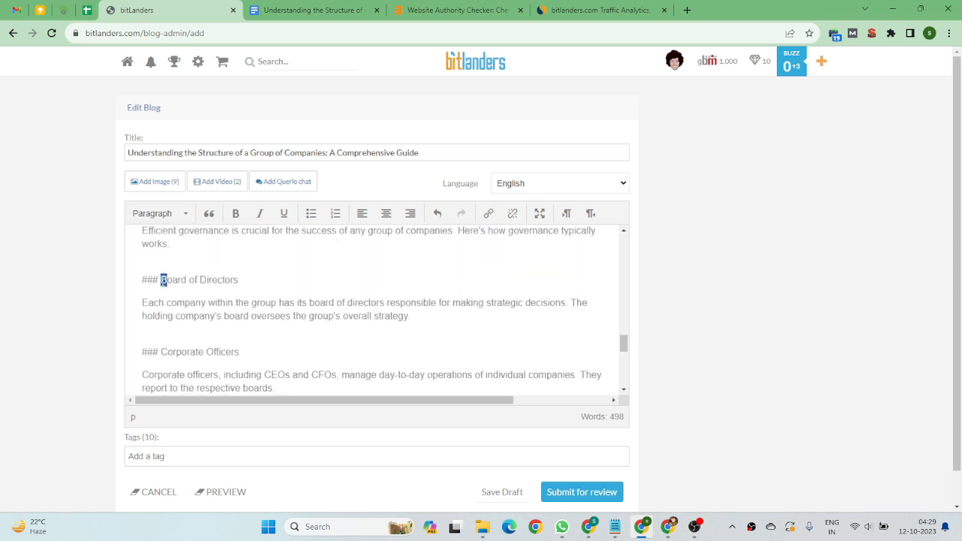
double_click(162, 283)
left_click(160, 283)
key("BackSpace")
key("BackSpace")
key("BackSpace")
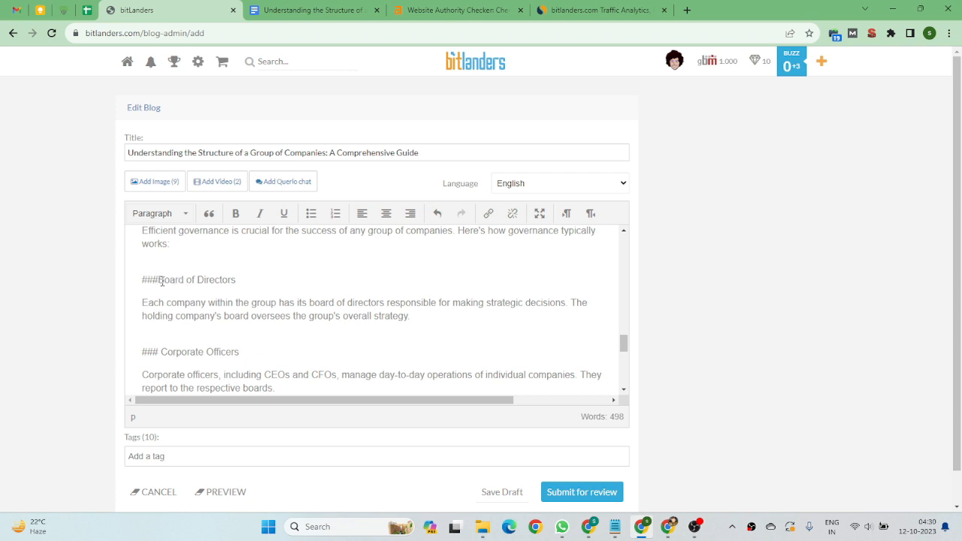
key("BackSpace")
left_click_drag(224, 281, 166, 282)
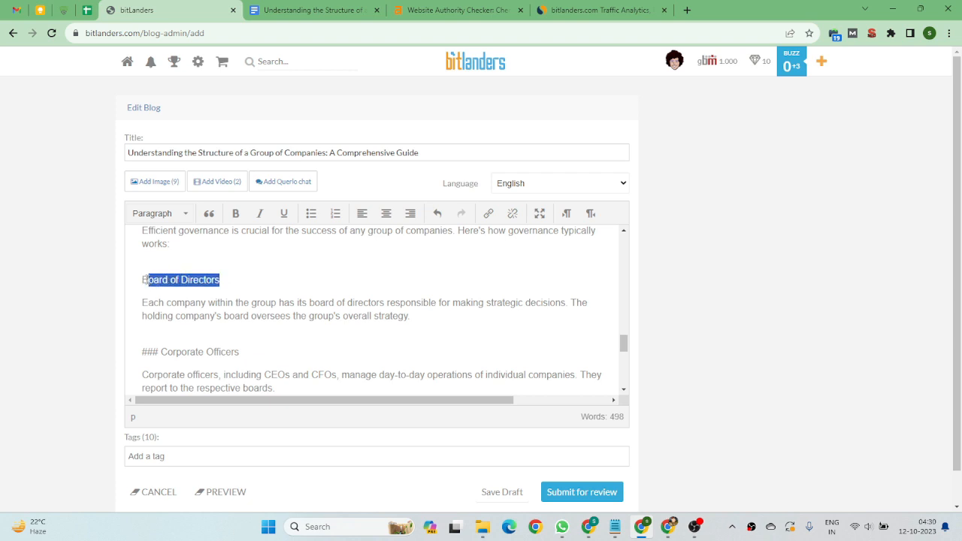
left_click(158, 214)
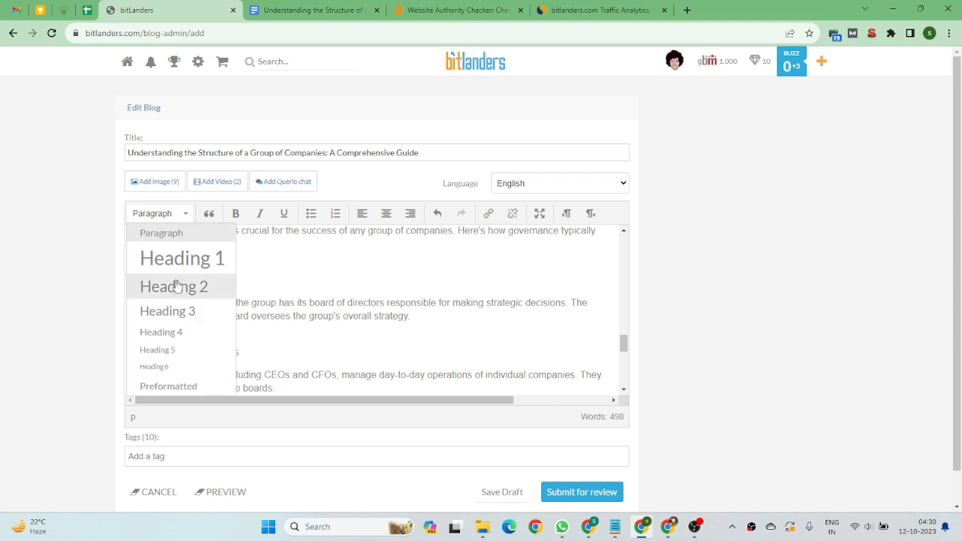
left_click(176, 285)
Remove the '### ' prefix from 'Corporate Officers' and format that line as Heading 2.
scroll(181, 267, "down", 2)
left_click_drag(161, 248, 143, 249)
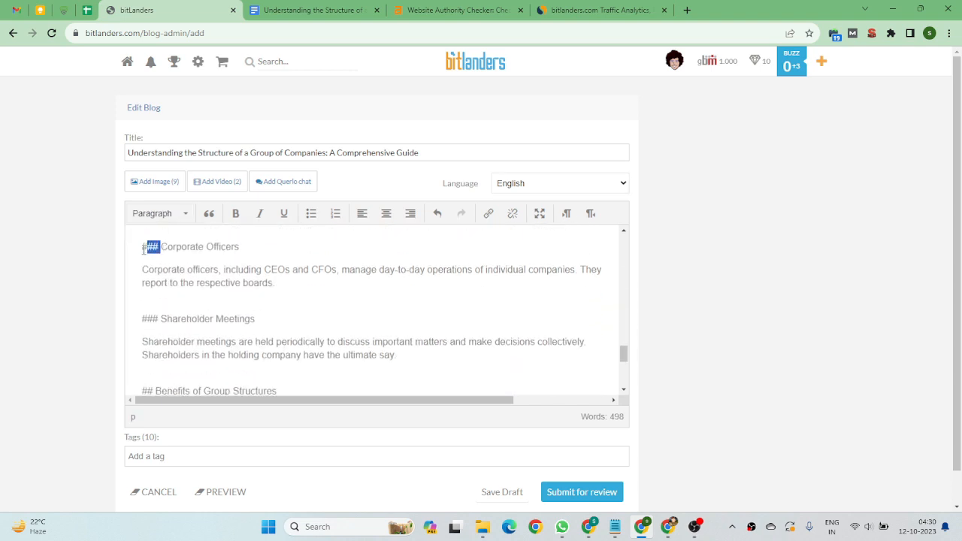
key("BackSpace")
mouse_move(236, 250)
left_mouse_down()
mouse_move(140, 241)
mouse_move(222, 248)
left_mouse_up()
left_click(148, 245)
left_click(158, 213)
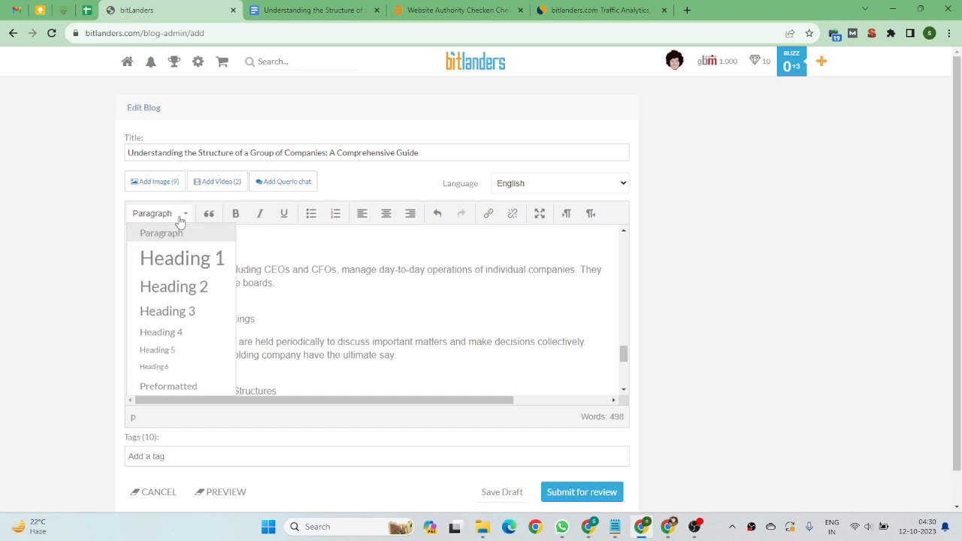
left_click(186, 289)
Remove the '### ' prefix from 'Shareholder Meetings' and format that line as Heading 2.
left_click(163, 333)
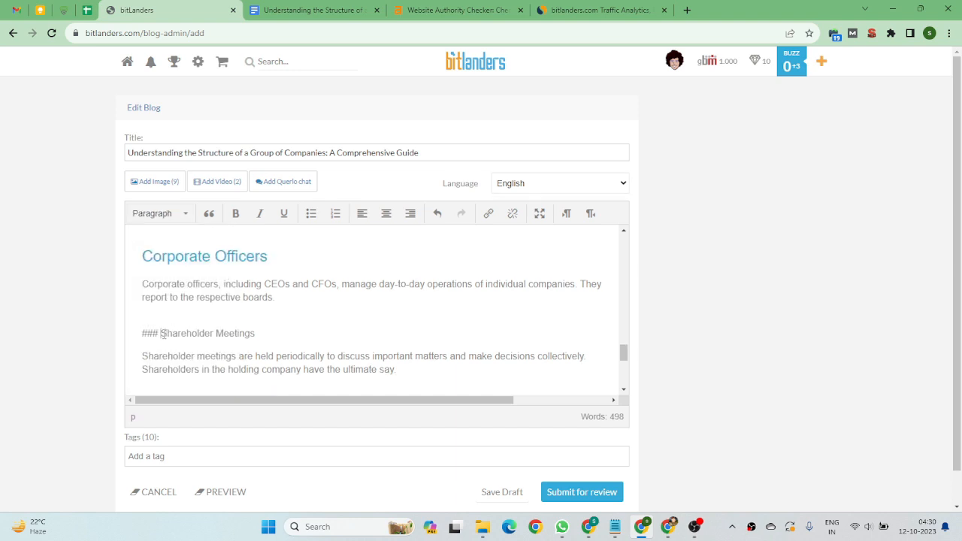
left_click_drag(164, 333, 245, 334)
key("BackSpace")
left_click(178, 219)
left_click(180, 286)
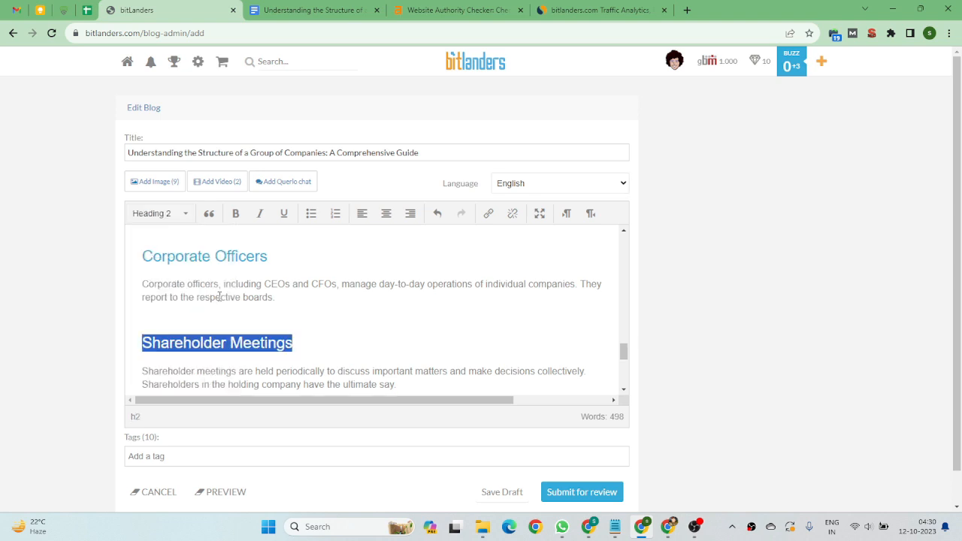
Remove the '## ' prefix from 'Benefits of Group Structures' and format that line as Heading 2.
scroll(201, 314, "down", 1)
left_click(155, 301)
left_click_drag(154, 300, 247, 283)
key("BackSpace")
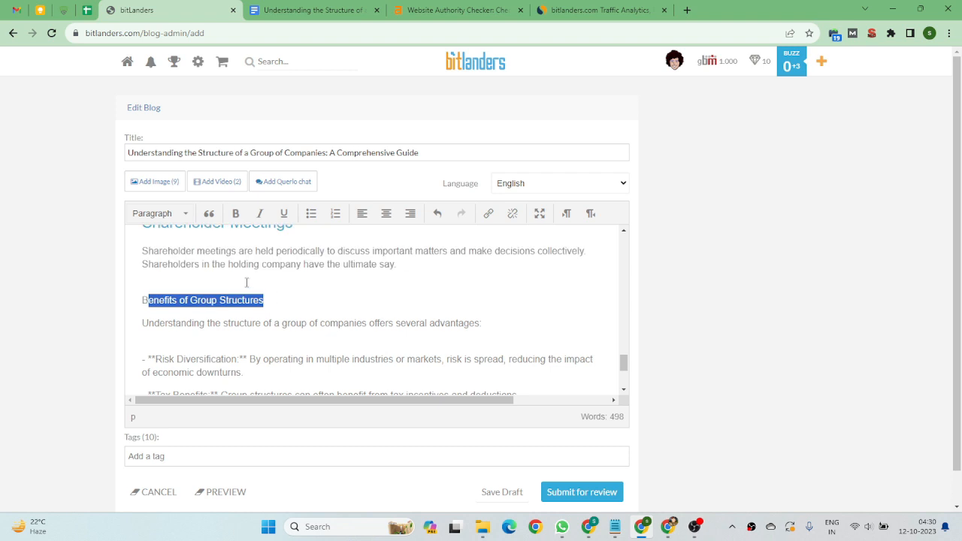
left_click(162, 214)
left_click(180, 287)
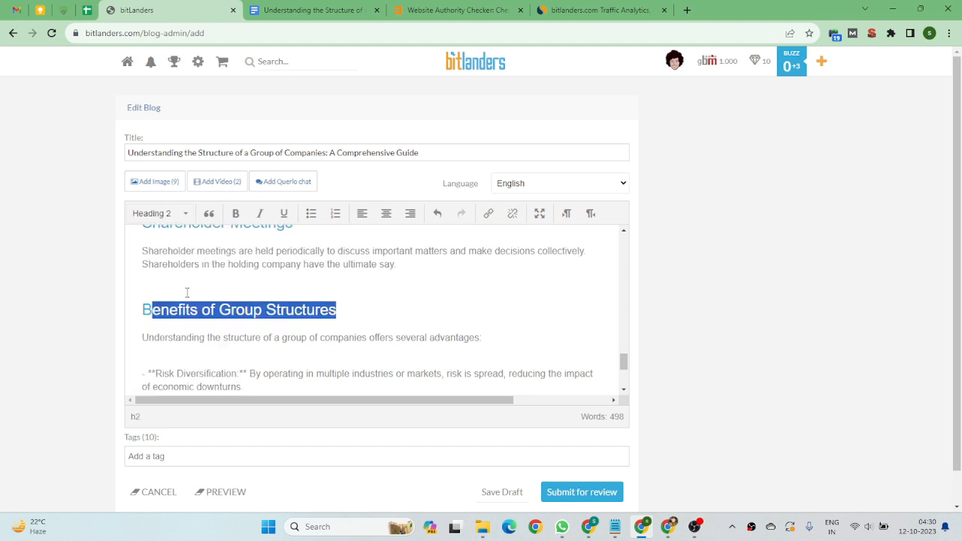
Strip the '- **' and '**' markers from the Risk Diversification bullet and bold its label.
left_click(203, 311)
scroll(199, 301, "down", 3)
scroll(179, 270, "up", 1)
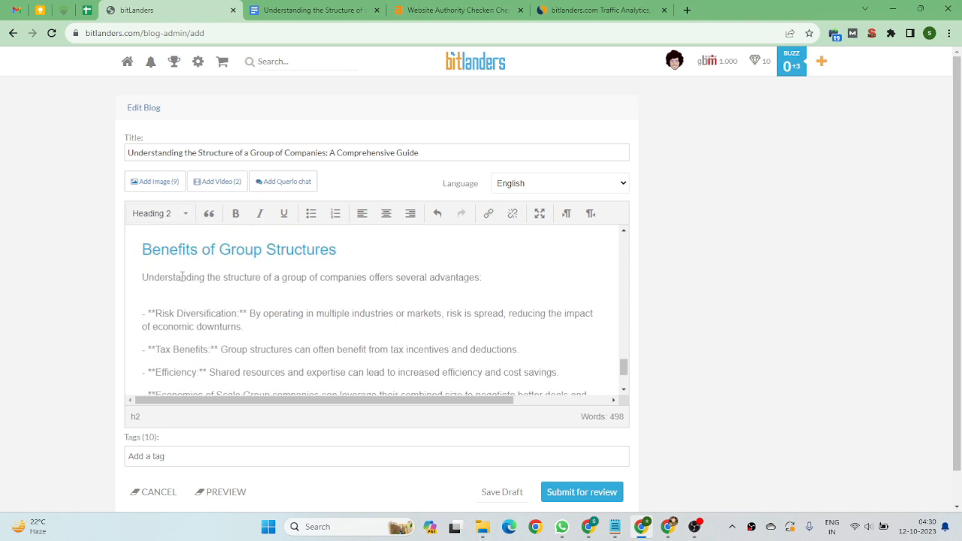
left_click_drag(156, 313, 141, 314)
key("BackSpace")
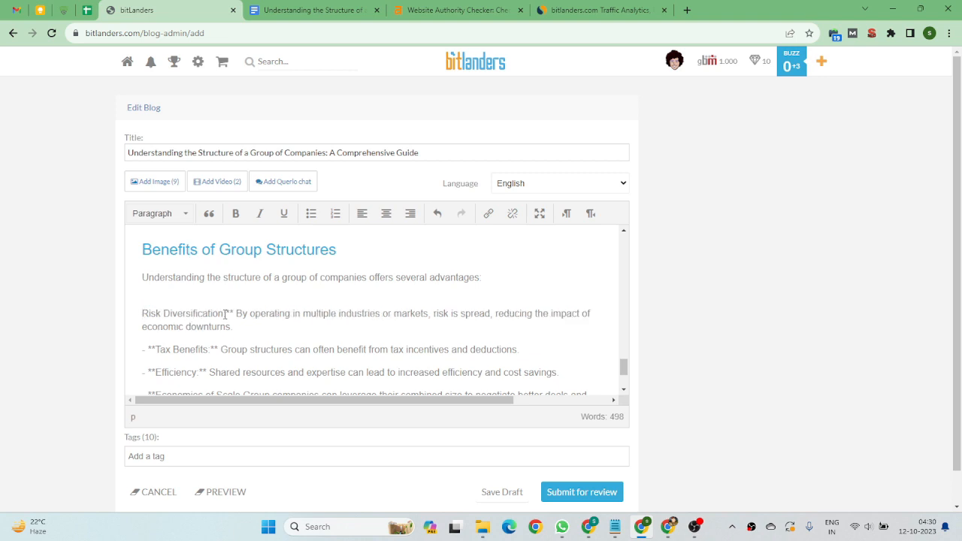
left_click_drag(235, 313, 141, 313)
key("BackSpace")
left_click(235, 214)
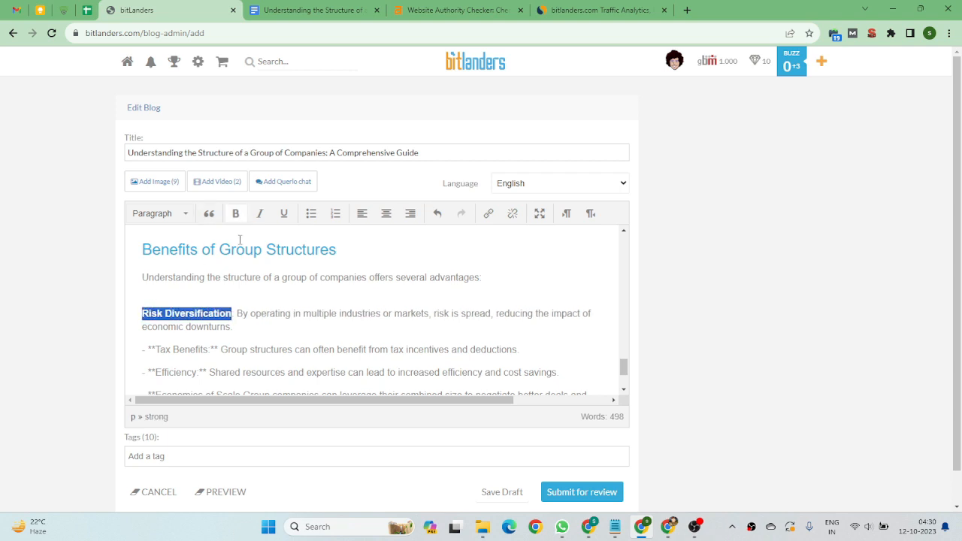
Strip the '- **' and '**' markers from the Tax Benefits bullet and bold its label.
left_click_drag(221, 349, 211, 348)
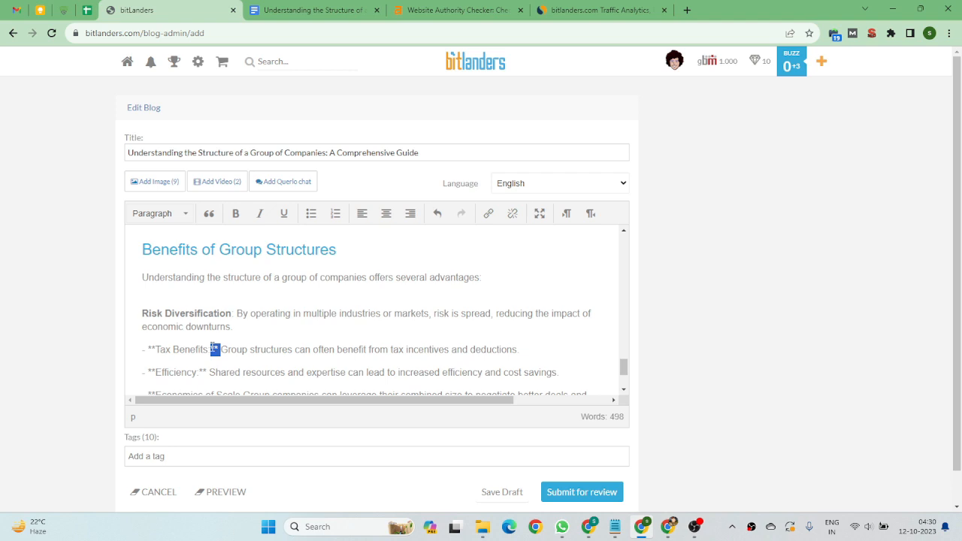
key("BackSpace")
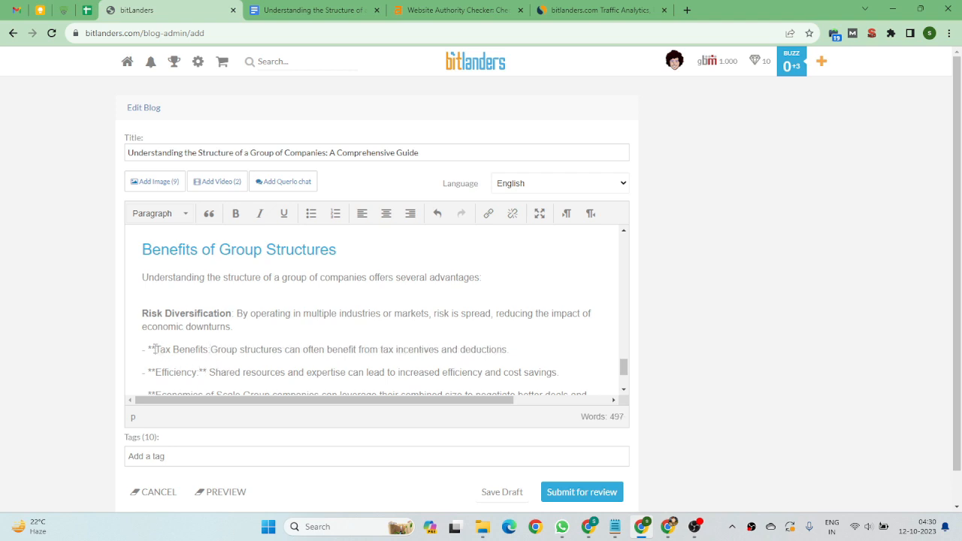
mouse_move(155, 349)
left_mouse_down()
mouse_move(142, 349)
mouse_move(142, 249)
mouse_move(143, 349)
left_mouse_up()
key("BackSpace")
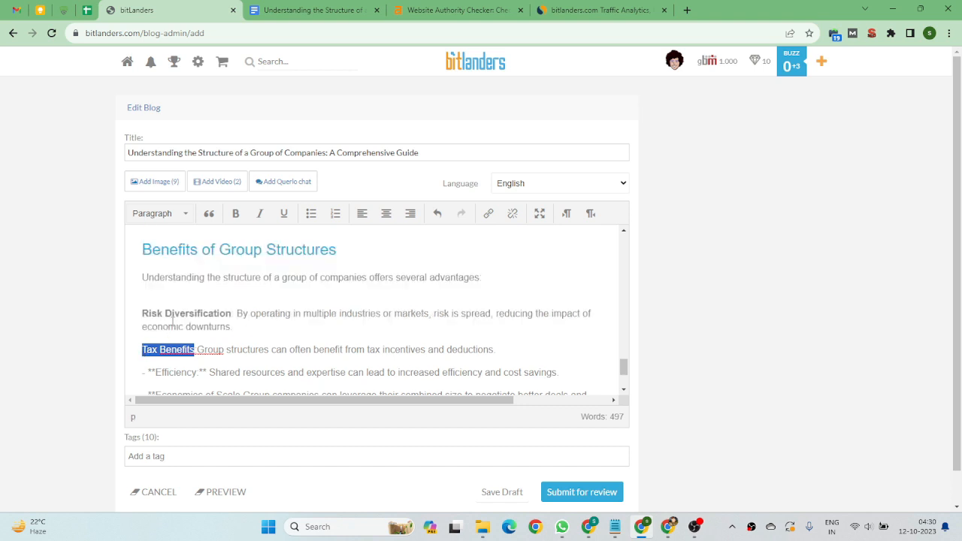
left_click(235, 215)
left_click(203, 350)
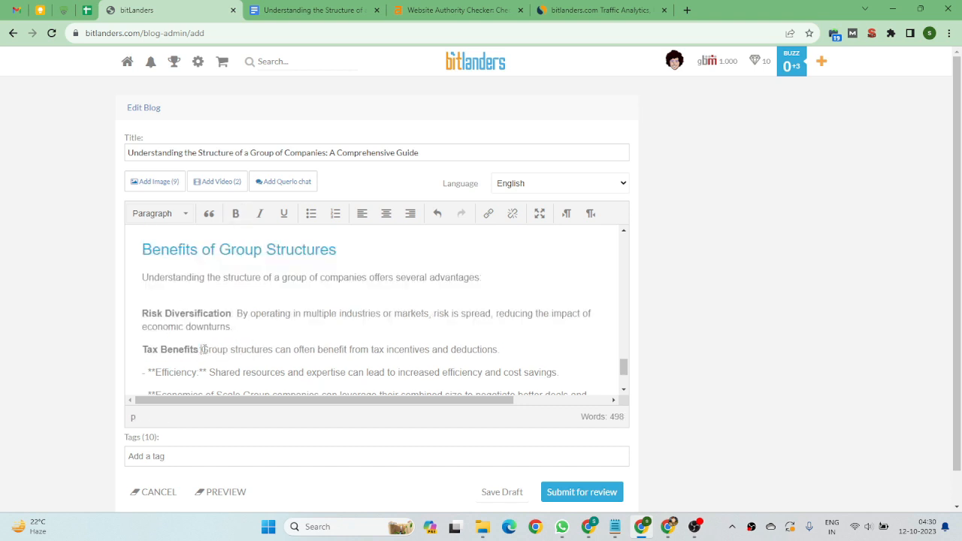
scroll(210, 366, "down", 1)
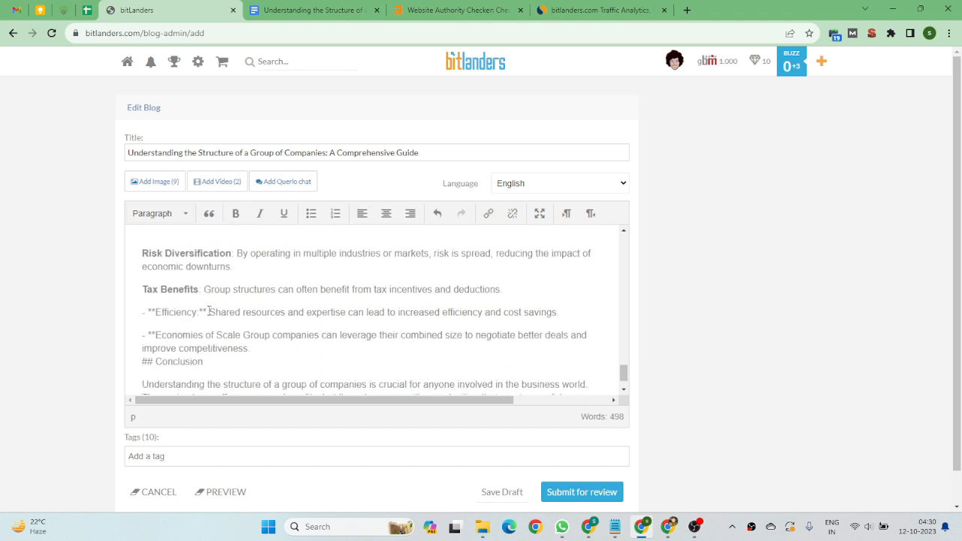
Strip the '- **' and '**' markers from the Efficiency bullet and bold its label.
left_click_drag(209, 312, 200, 312)
key("BackSpace")
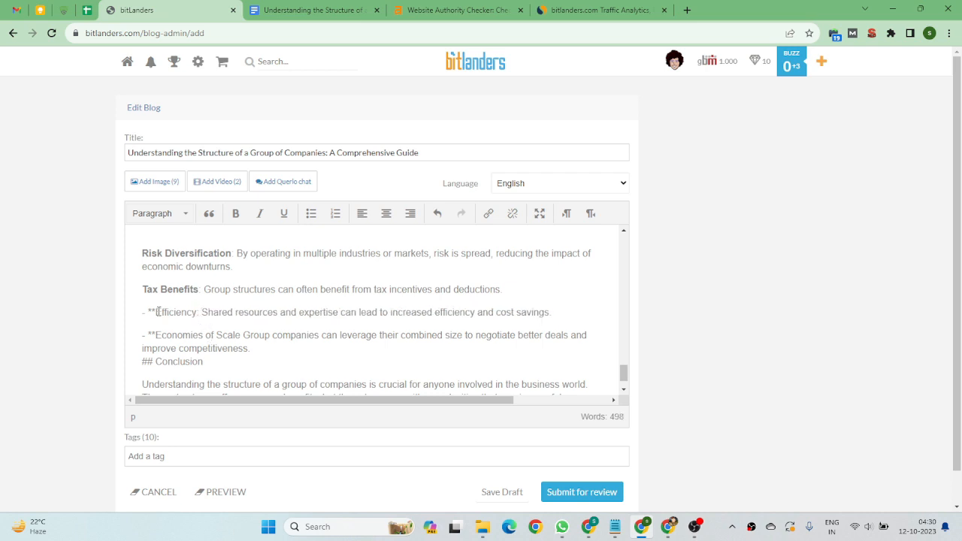
left_click_drag(154, 312, 142, 312)
key("BackSpace")
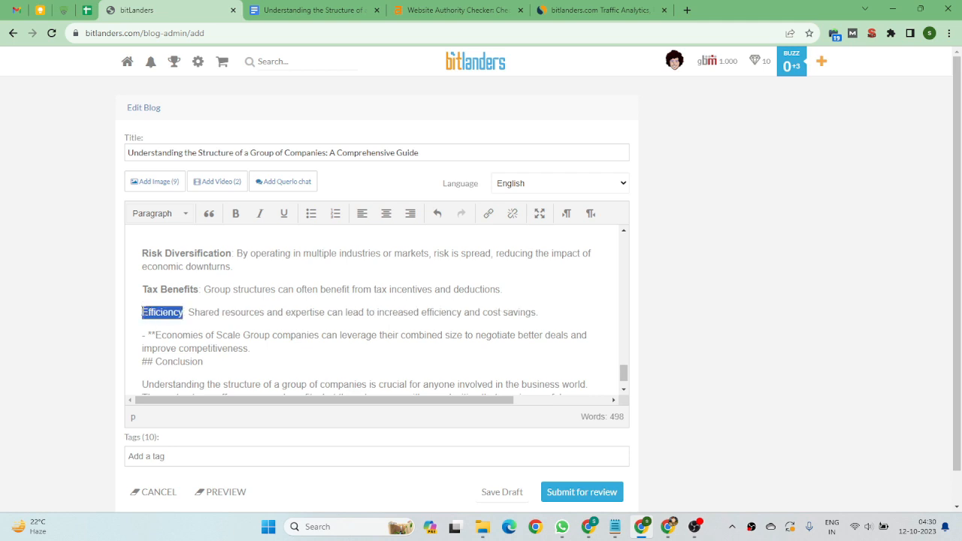
left_click(235, 214)
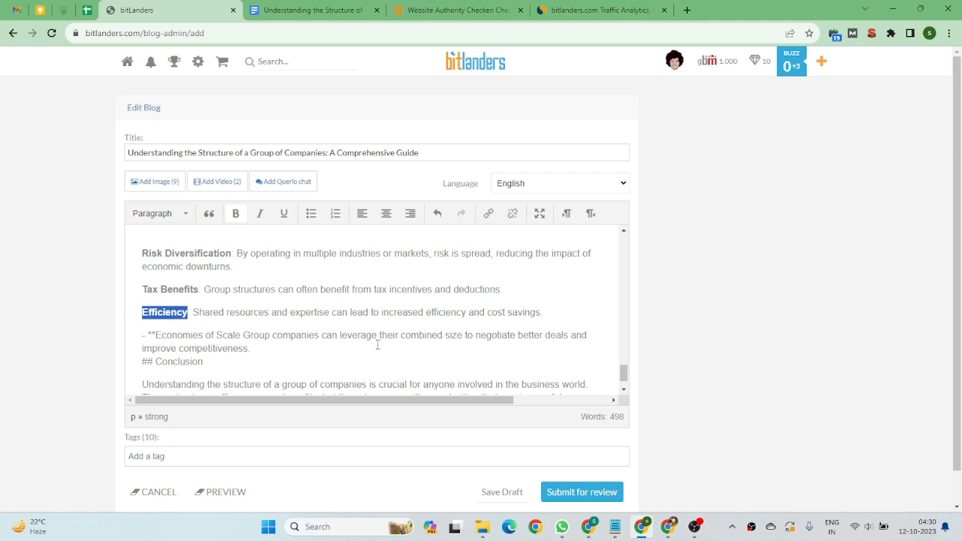
Remove the '- **' prefix from the Economies of Scale line and move '## Conclusion' onto its own paragraph.
scroll(278, 341, "down", 1)
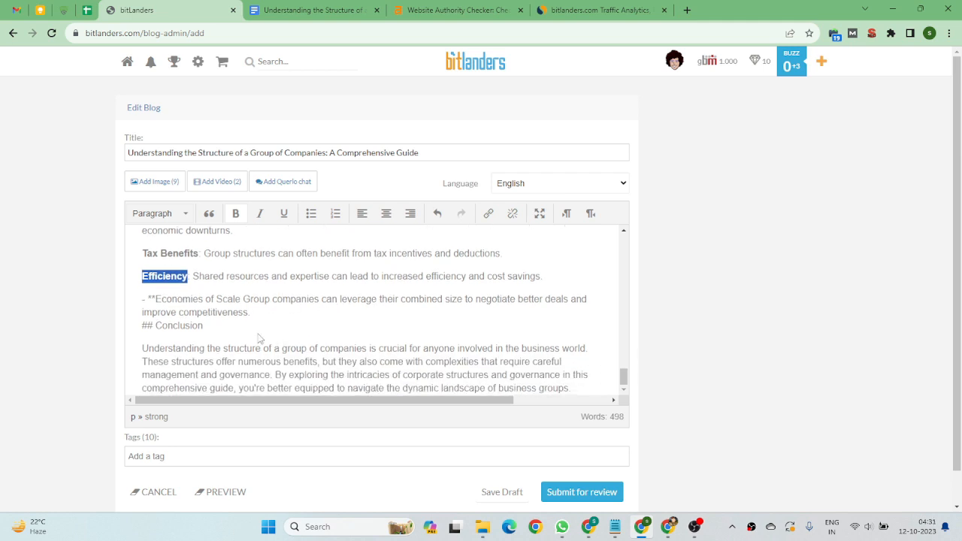
left_click_drag(155, 298, 143, 299)
key("BackSpace")
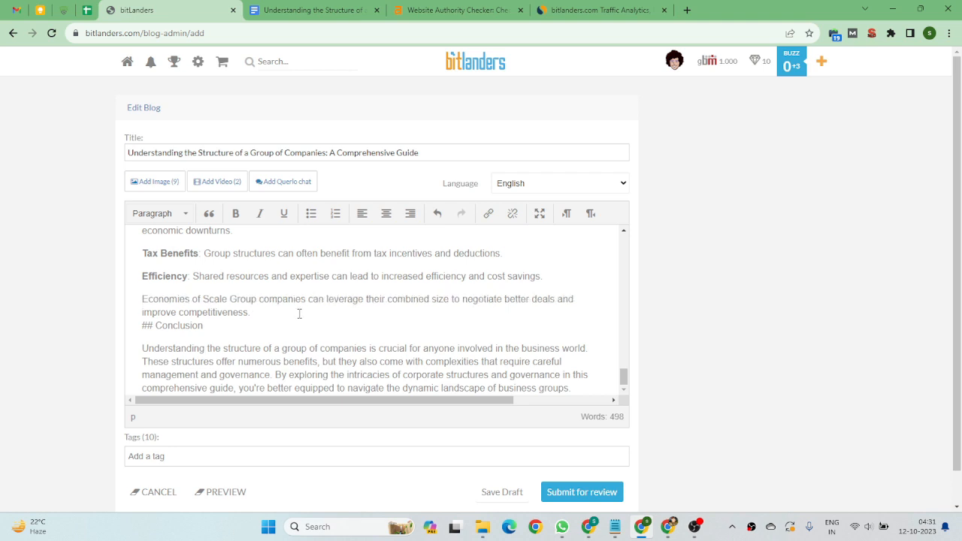
key("Return")
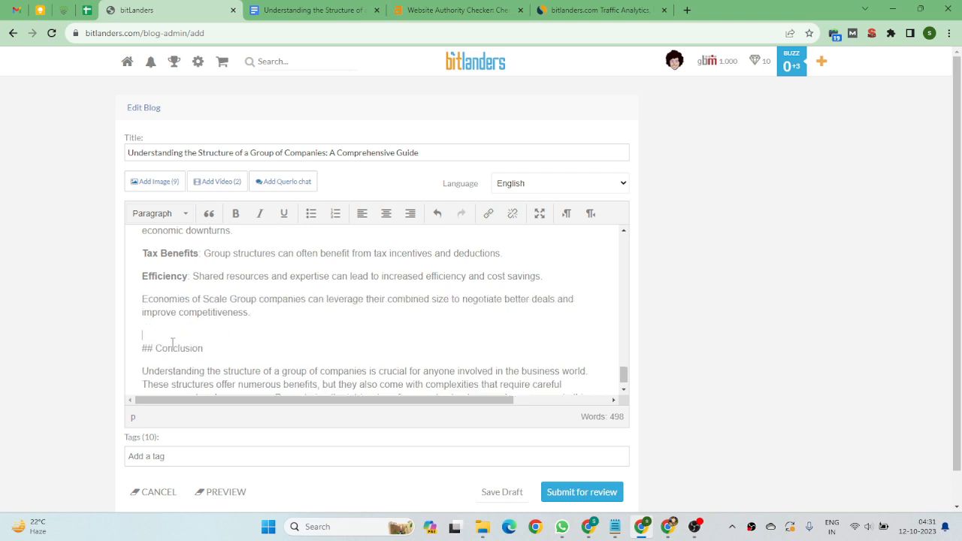
Remove the '## ' prefix from 'Conclusion' and format that line as Heading 1.
left_click_drag(157, 349, 142, 348)
mouse_move(143, 357)
left_mouse_down()
mouse_move(172, 350)
mouse_move(142, 350)
left_mouse_up()
key("BackSpace")
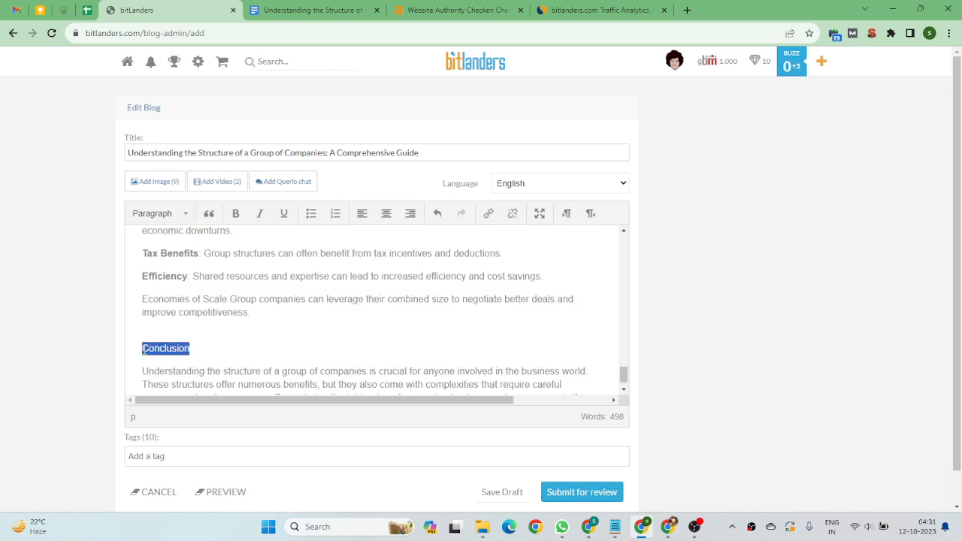
left_click(167, 214)
left_click(180, 258)
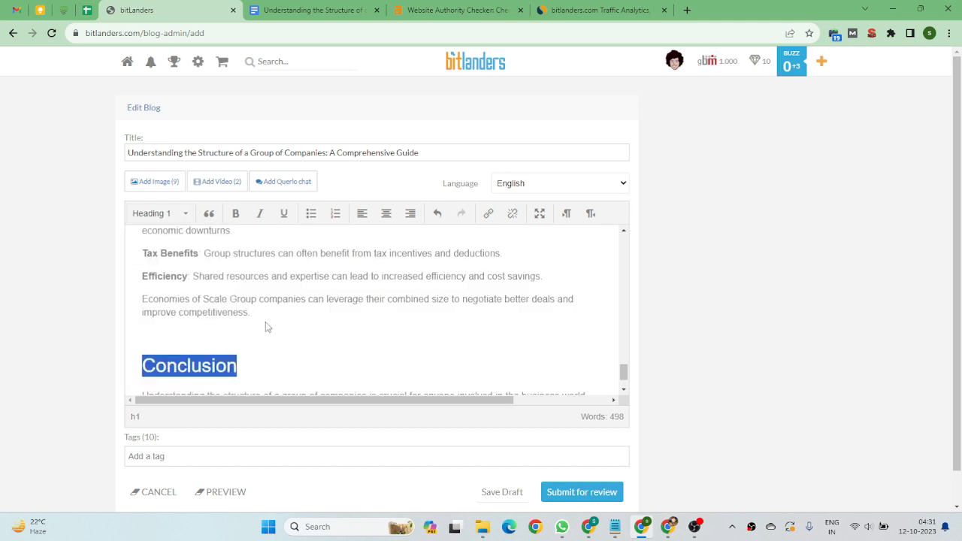
Review the Conclusion section and scroll back up through the article's headings.
scroll(238, 297, "down", 1)
left_click(279, 307)
scroll(279, 307, "down", 1)
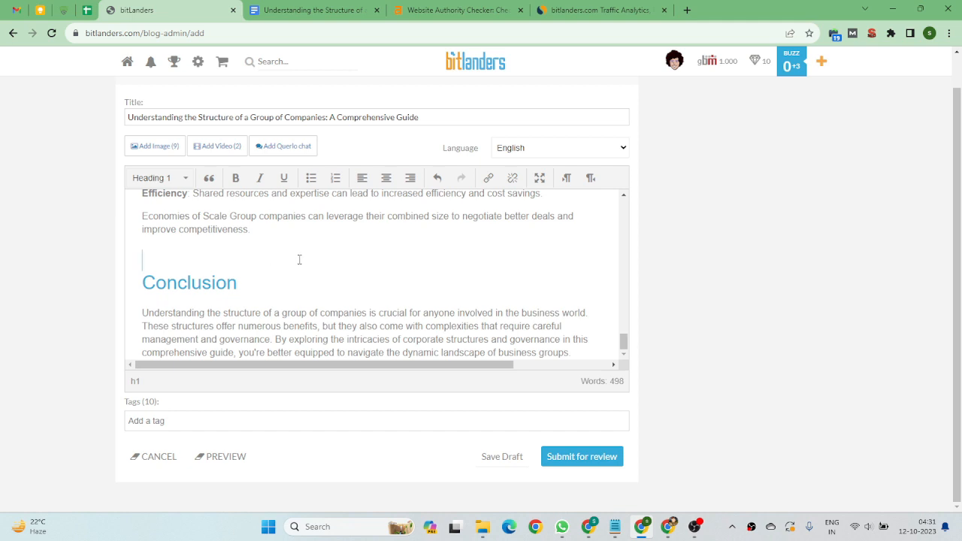
left_click_drag(576, 353, 143, 311)
left_click_drag(243, 284, 142, 284)
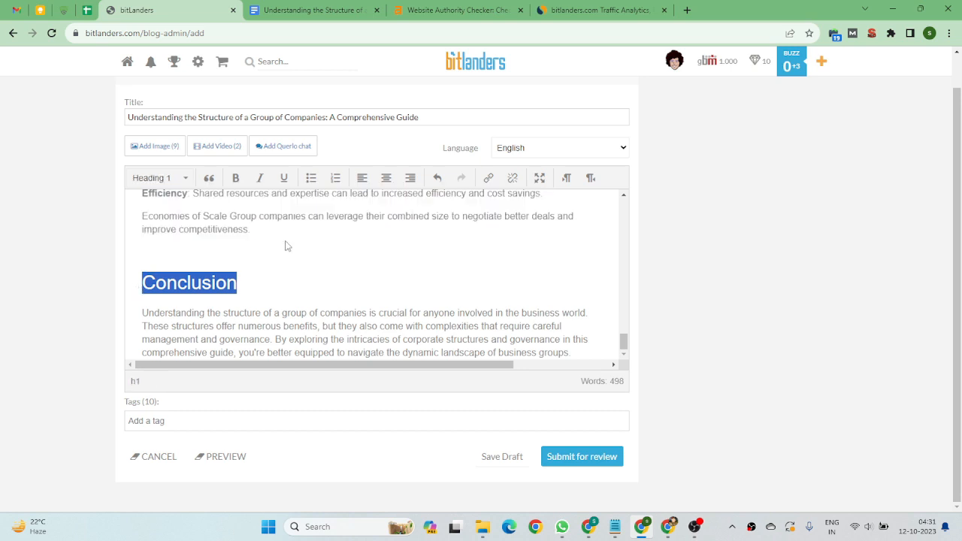
scroll(438, 238, "up", 15)
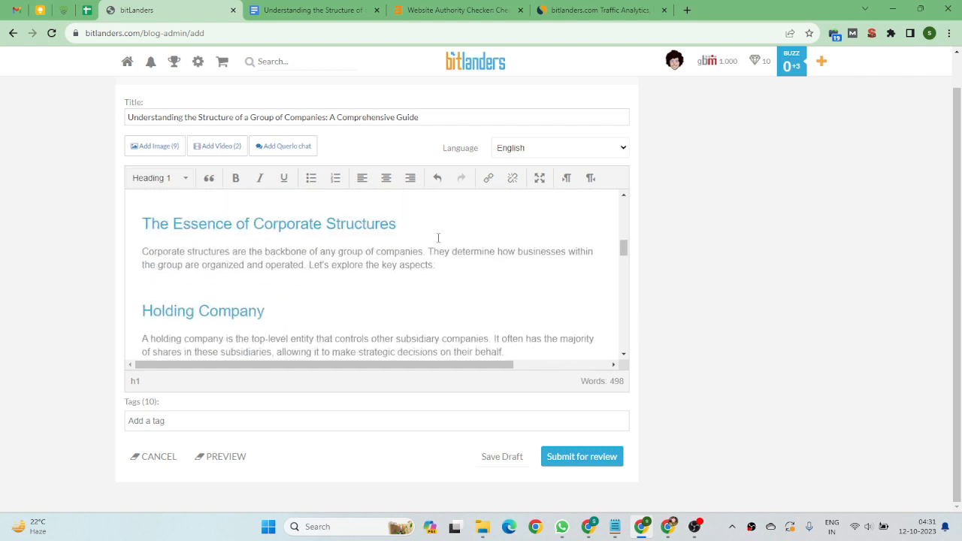
scroll(438, 238, "up", 5)
scroll(439, 238, "down", 2)
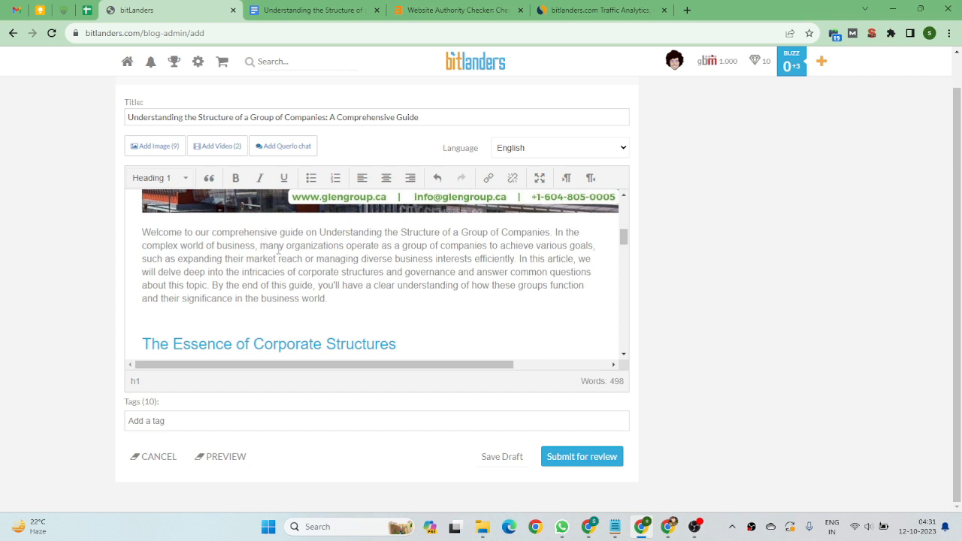
left_click_drag(459, 233, 541, 233)
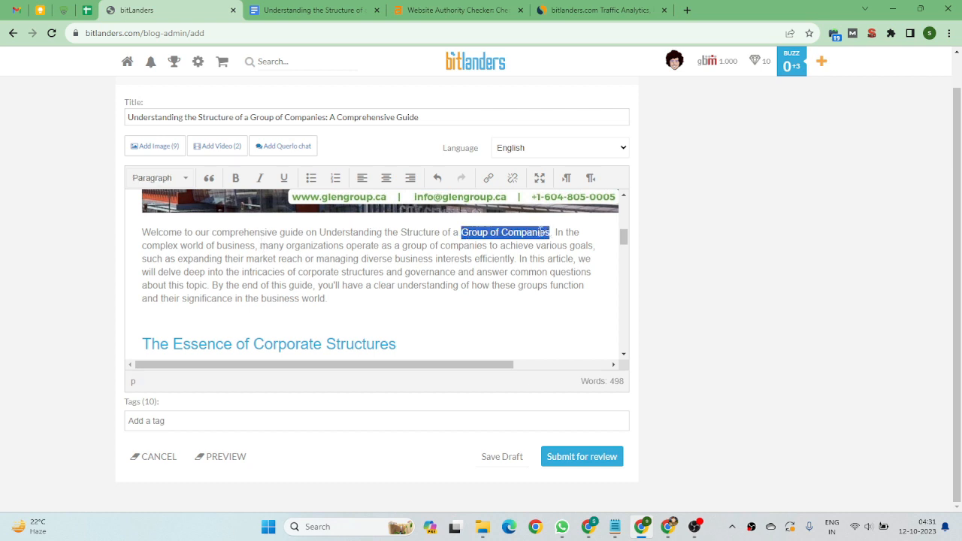
left_click(489, 178)
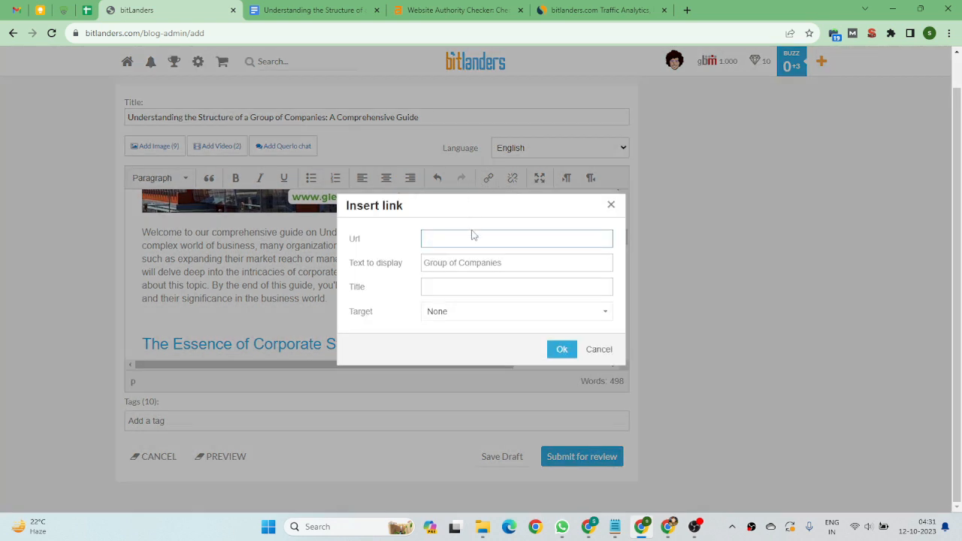
left_click(64, 10)
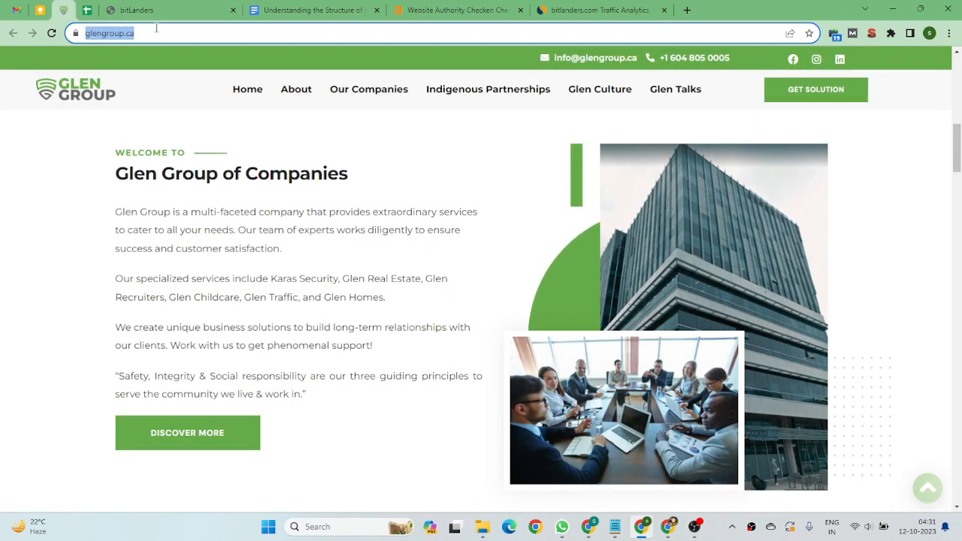
key("ctrl+c")
left_click(136, 10)
left_click(462, 238)
key("ctrl+v")
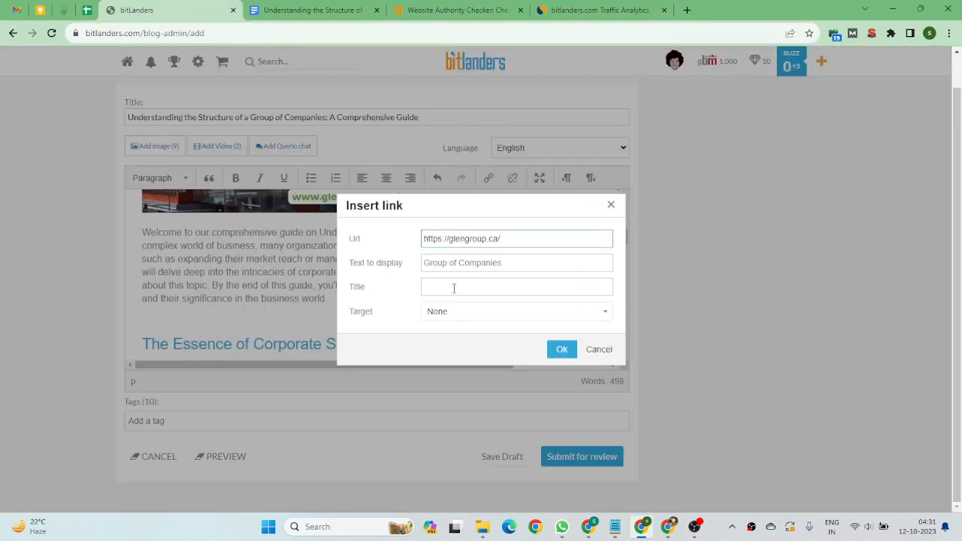
left_click(454, 288)
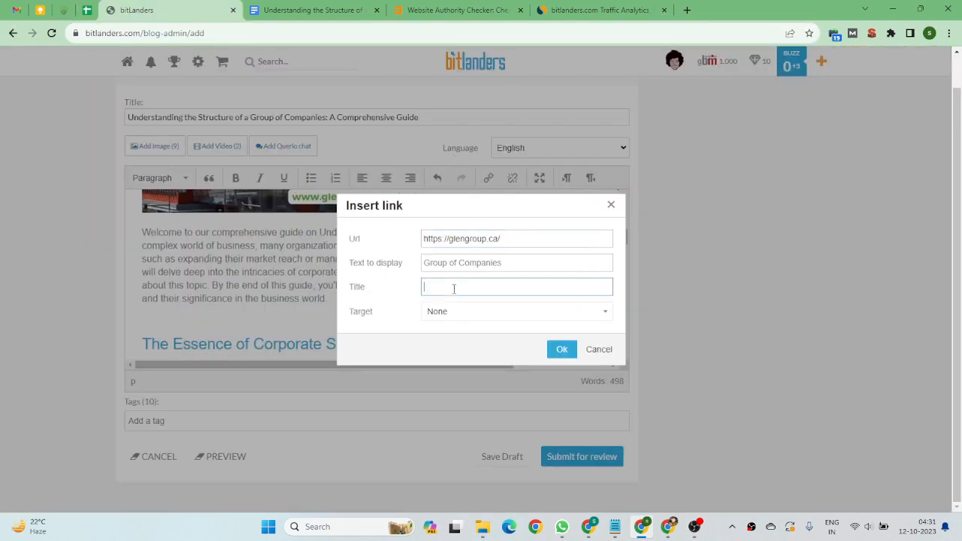
left_click(547, 316)
left_click(457, 347)
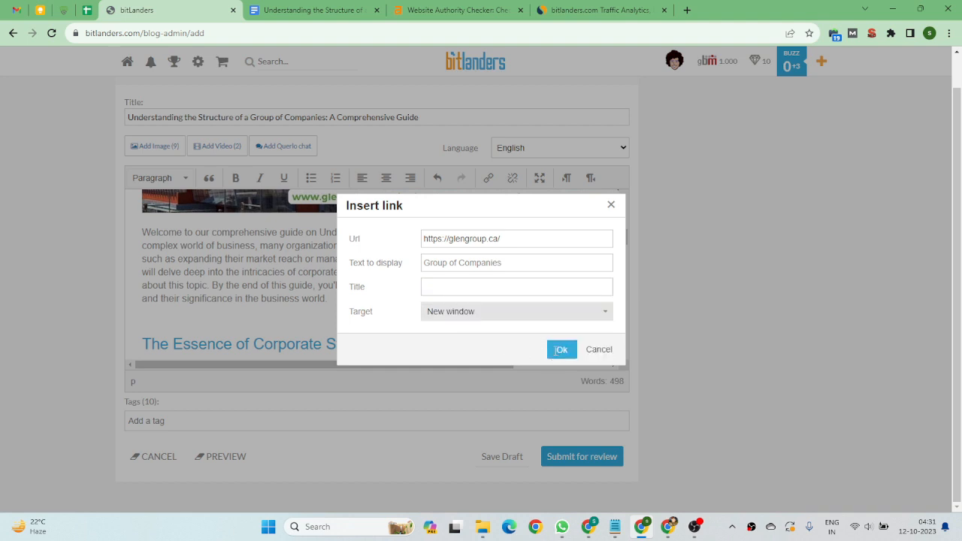
left_click(562, 352)
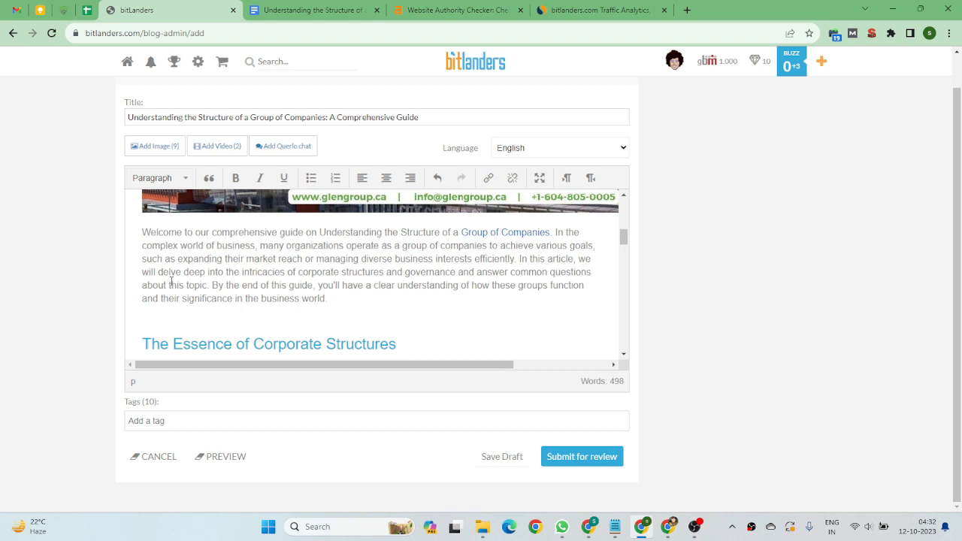
Browse the article's sections down to the Affiliated Companies paragraph and select its closing words.
scroll(406, 285, "down", 3)
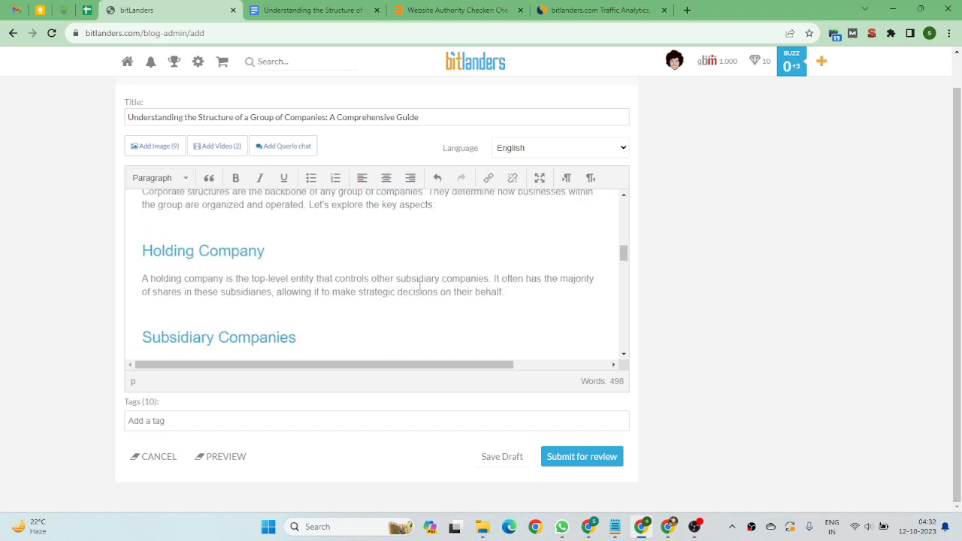
scroll(384, 284, "up", 1)
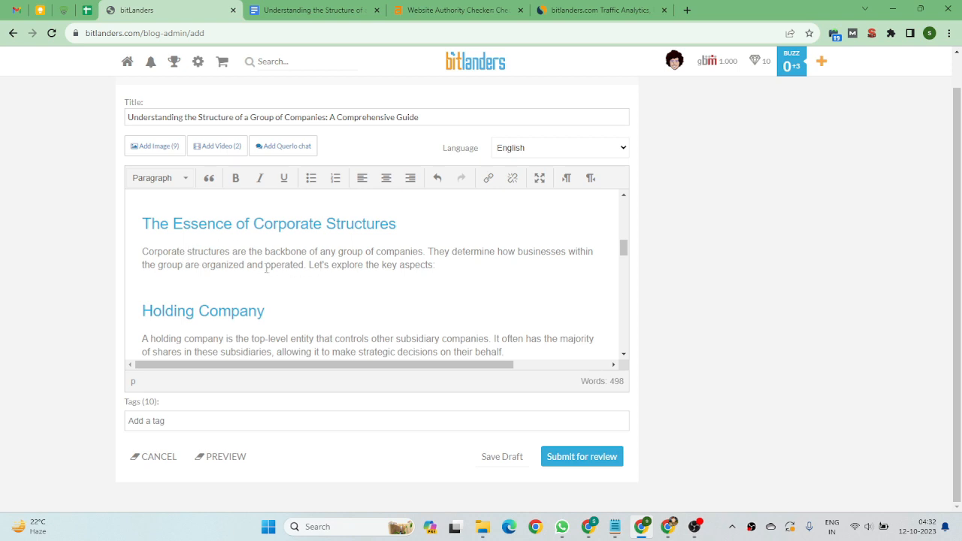
scroll(225, 267, "down", 1)
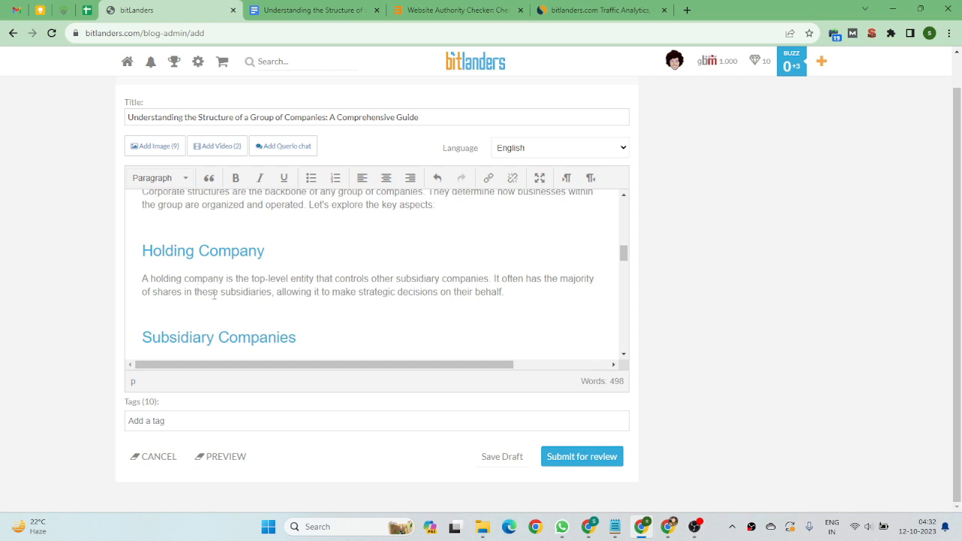
scroll(203, 294, "down", 2)
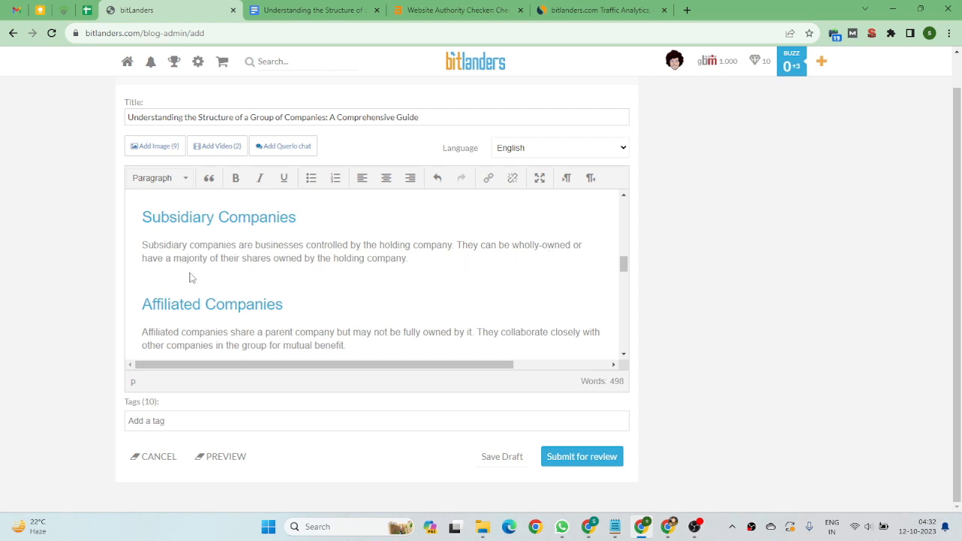
scroll(173, 274, "down", 1)
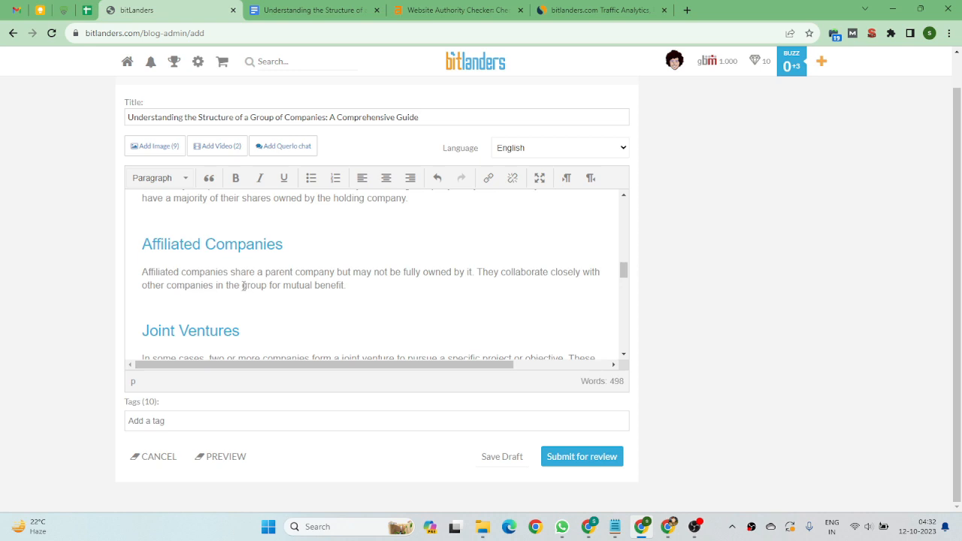
left_click_drag(241, 286, 346, 287)
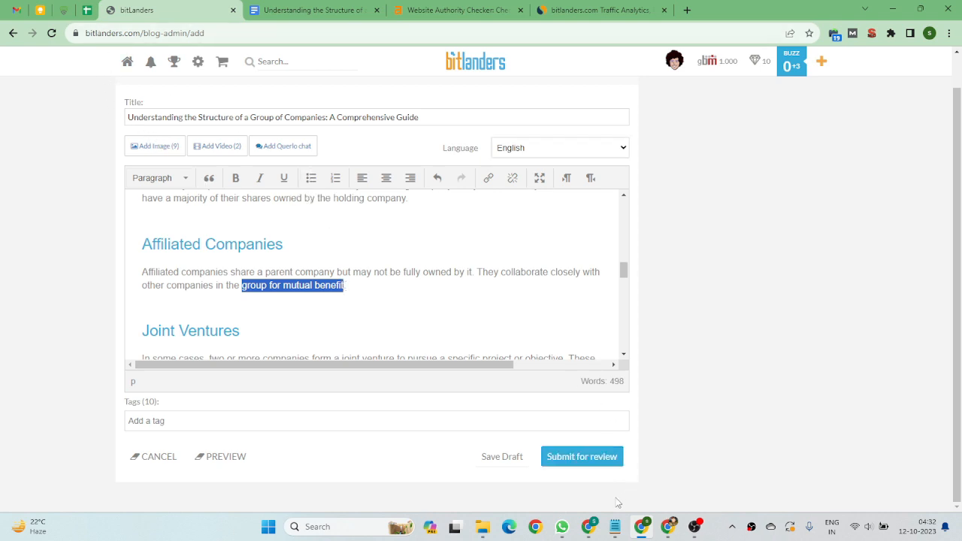
Copy the justpaste.it article URL from cell C10 of the Group Off-page Article sheet and return to the blog editor.
left_click(590, 527)
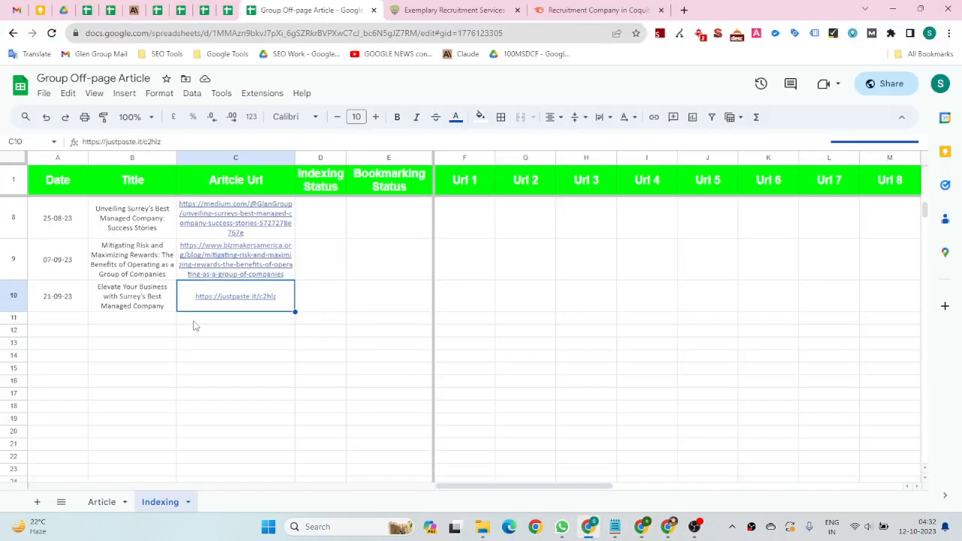
left_click(229, 303)
key("ctrl+c")
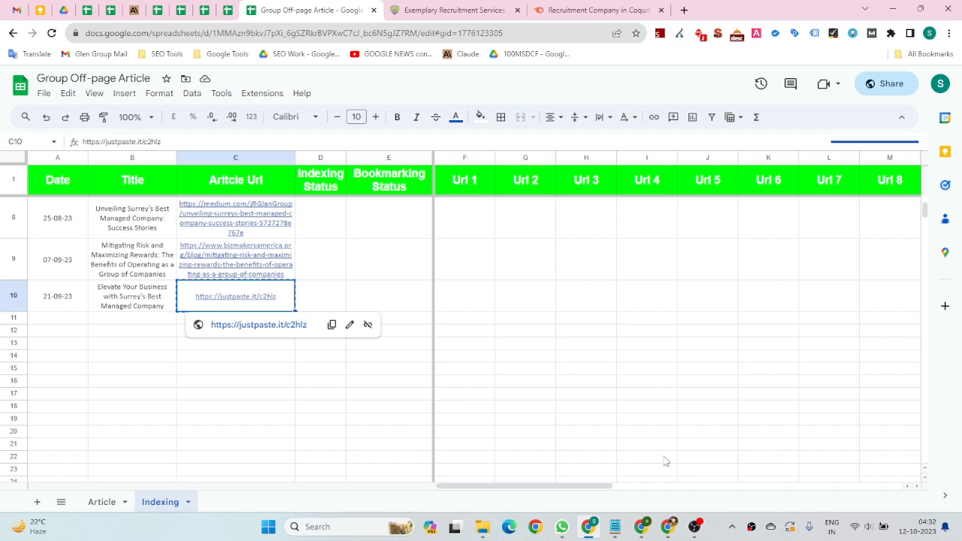
left_click(616, 527)
left_click(642, 527)
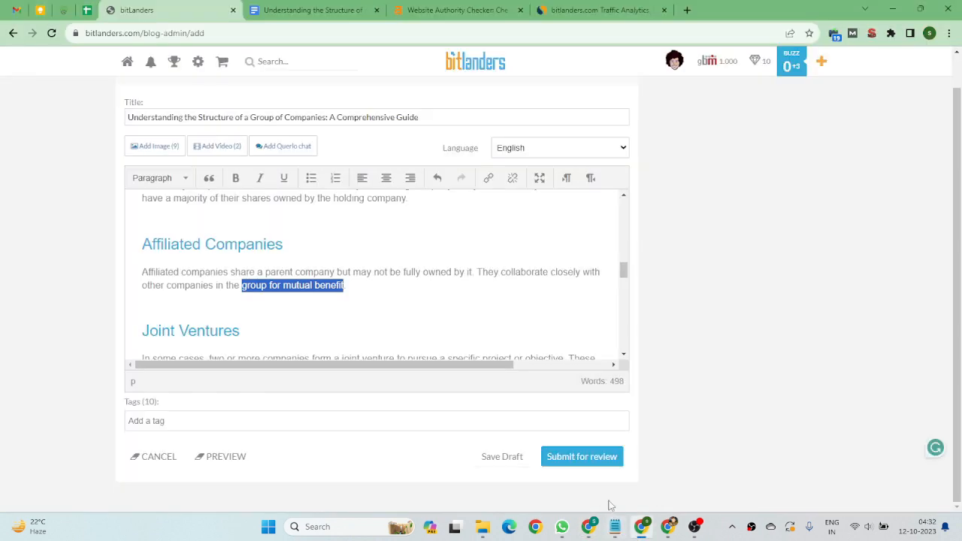
left_click(349, 292)
Search the Google Doc draft for 'managed'.
left_click(317, 12)
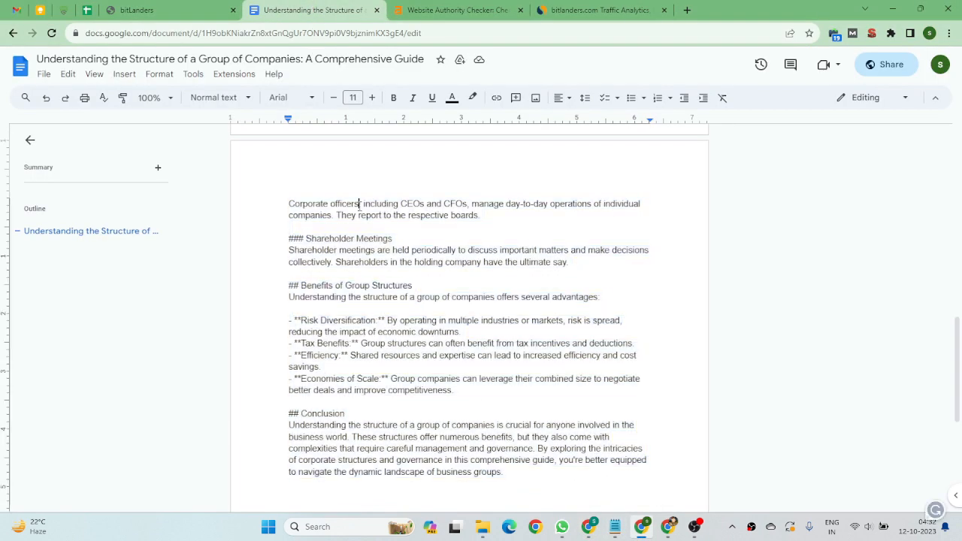
key("ctrl+f")
type("ma")
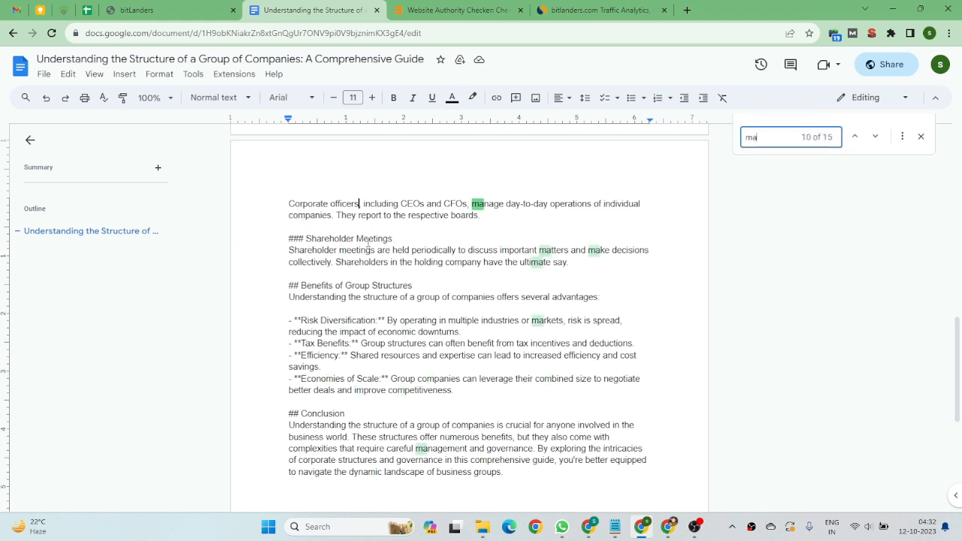
type("nage")
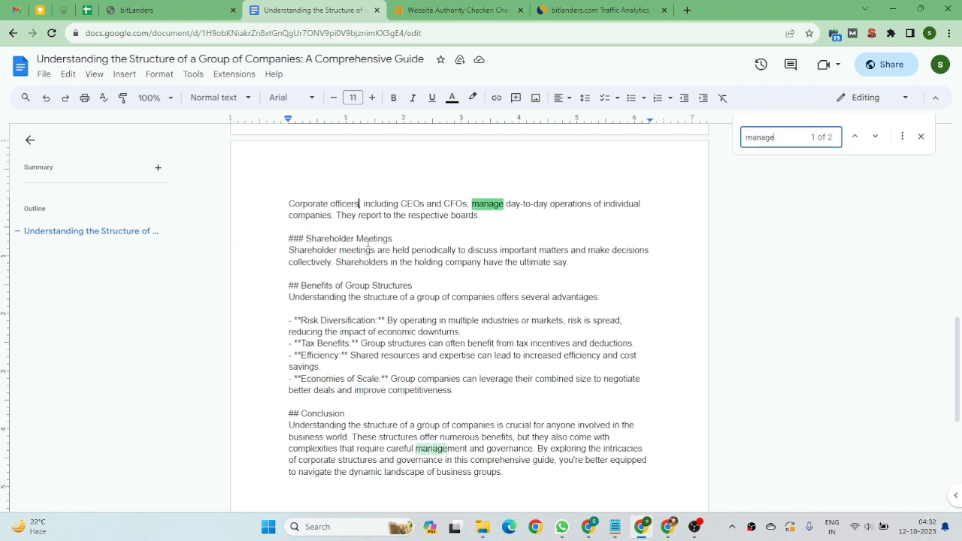
type("d")
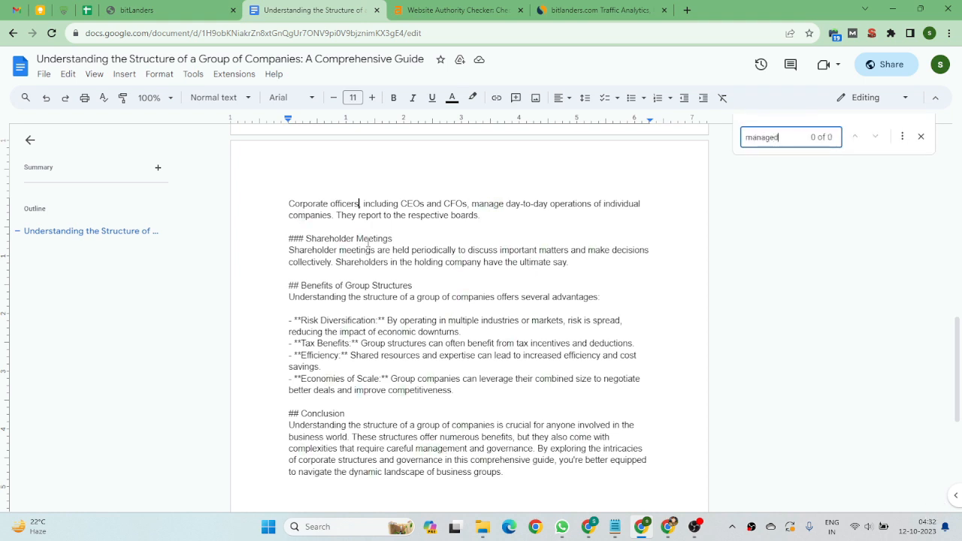
Add the words 'managed company' after 'group for mutual benefit' in the Affiliated Companies paragraph.
left_click(89, 7)
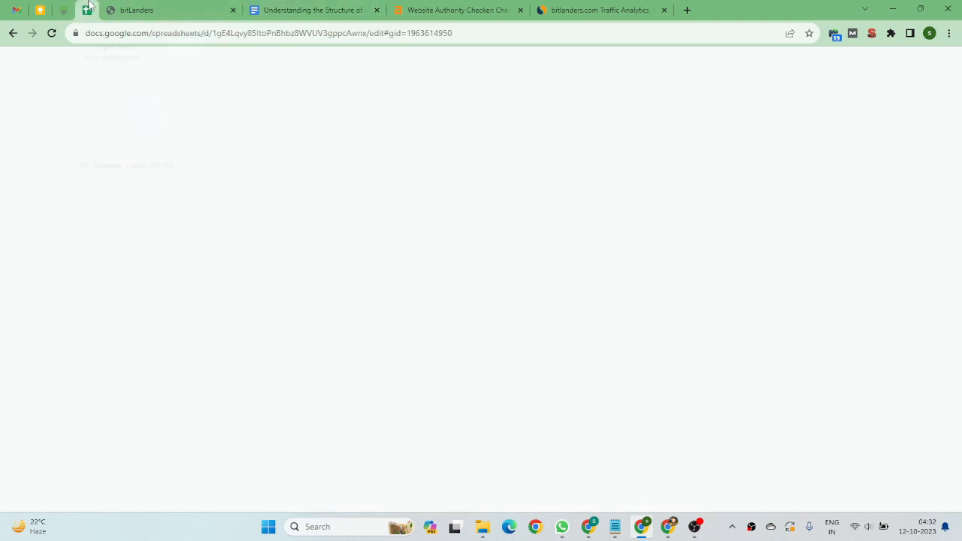
left_click(177, 10)
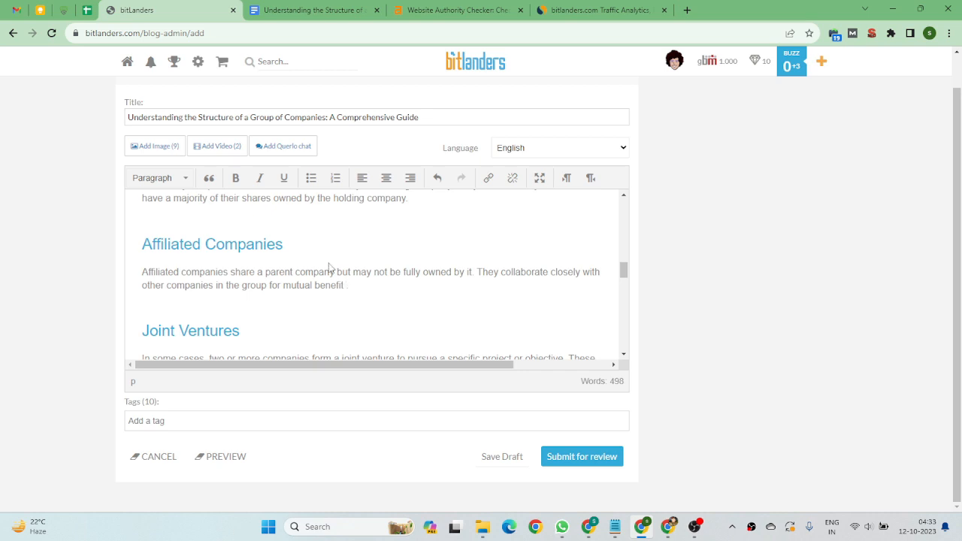
type("managed company")
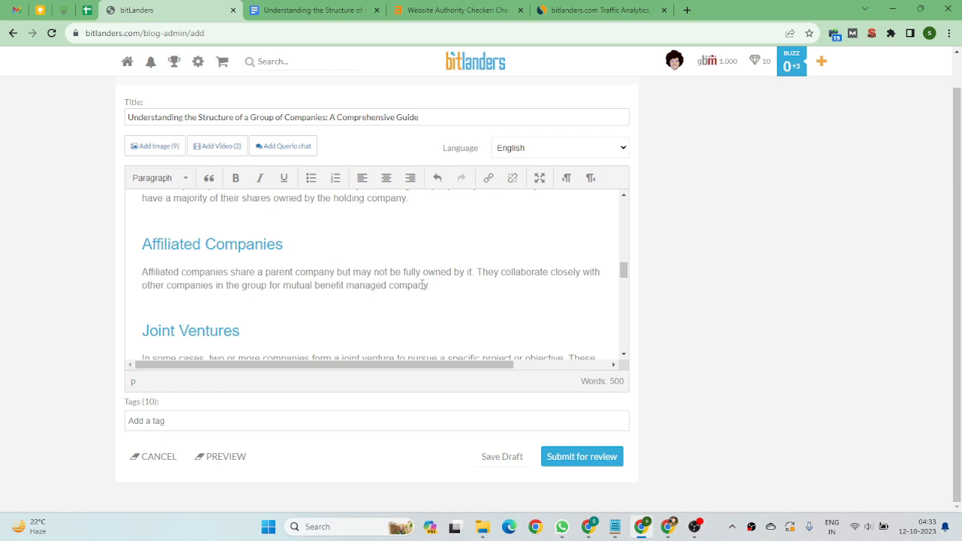
left_click_drag(428, 285, 242, 287)
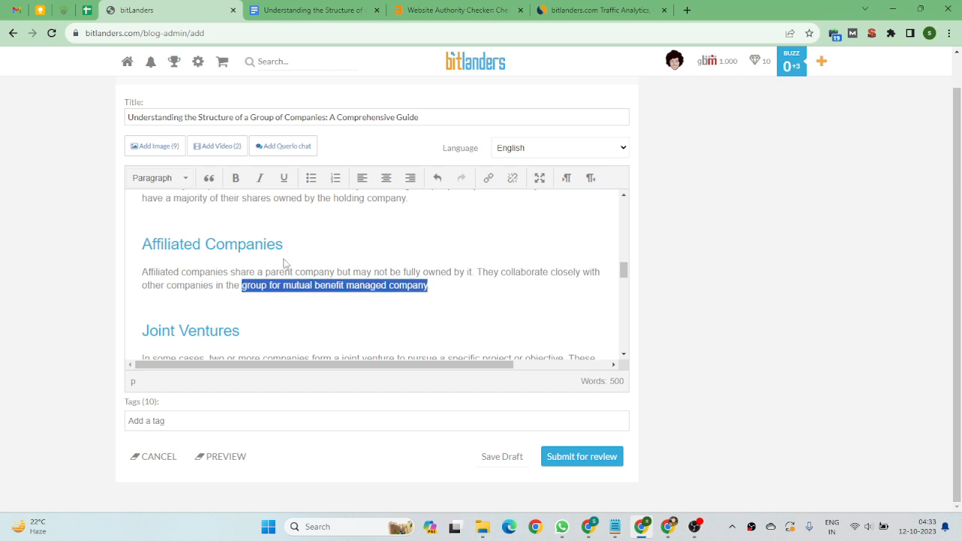
left_click(488, 177)
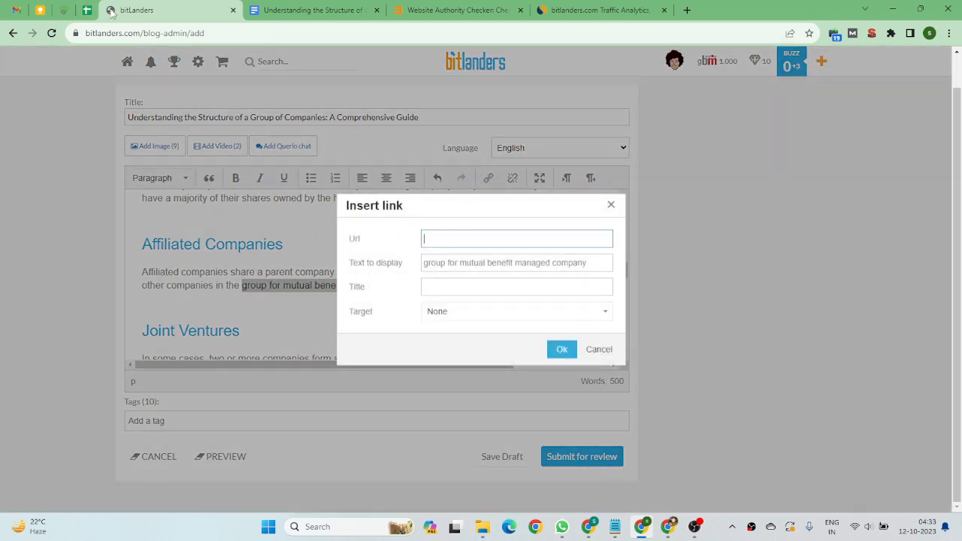
left_click(589, 526)
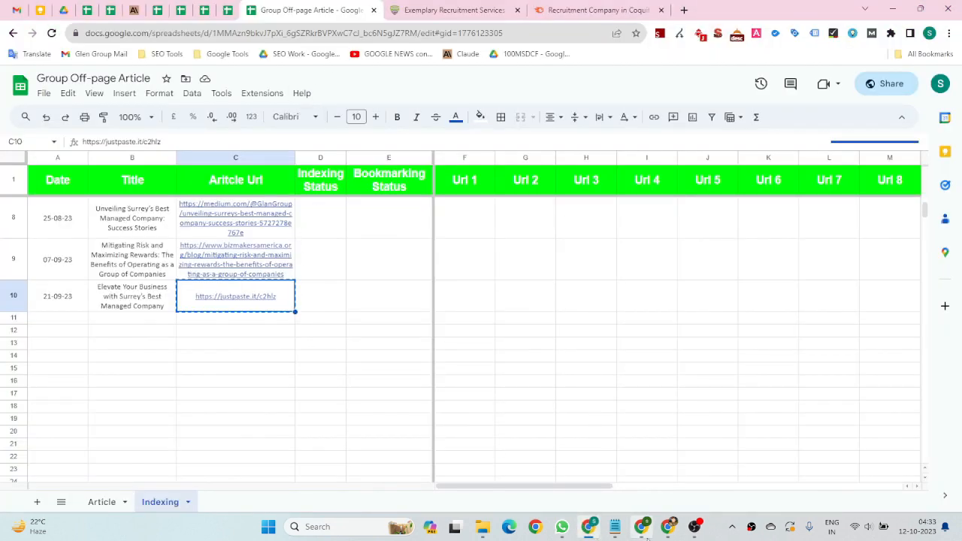
left_click(642, 526)
key("ctrl+v")
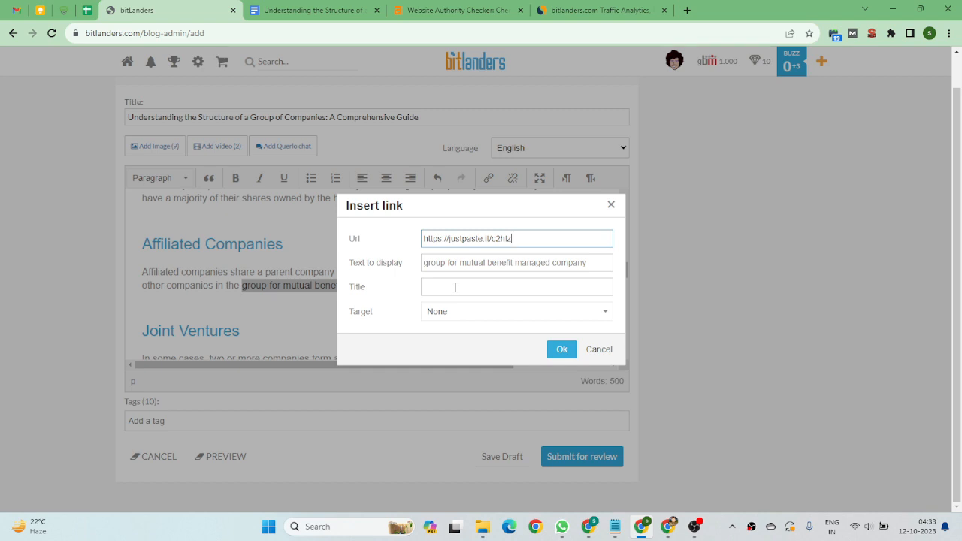
left_click(455, 311)
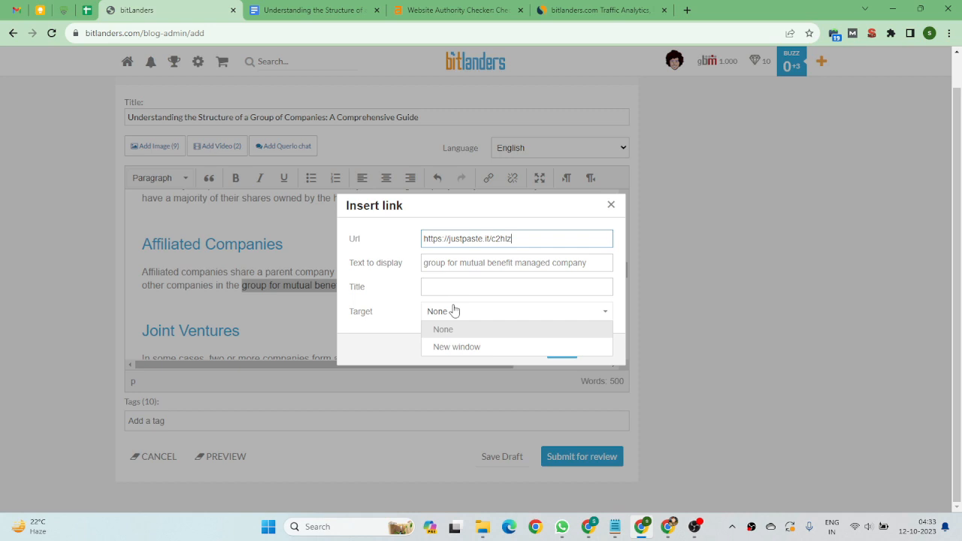
left_click(473, 344)
left_click_drag(517, 239, 404, 252)
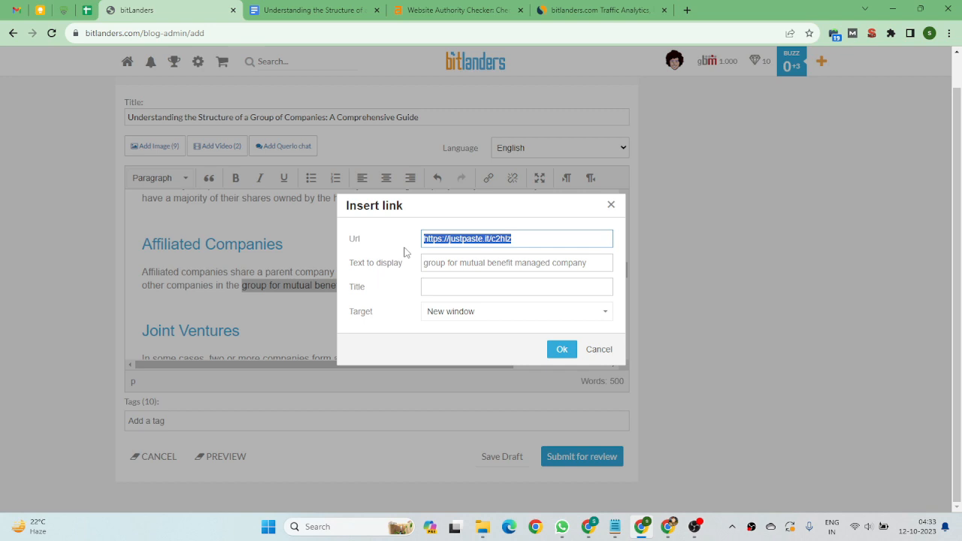
left_click(561, 350)
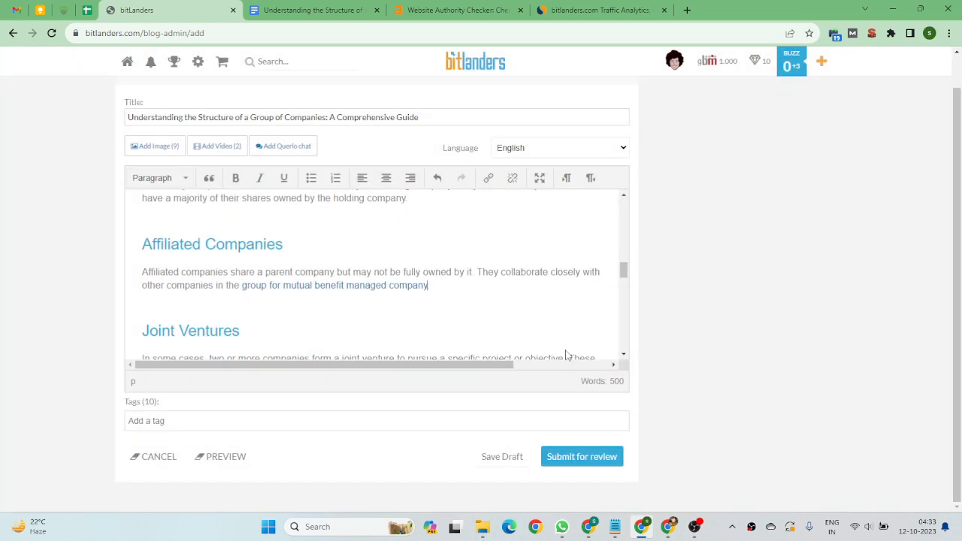
Scroll through the remaining sections of the post down to the Conclusion to check the formatting.
scroll(323, 276, "down", 2)
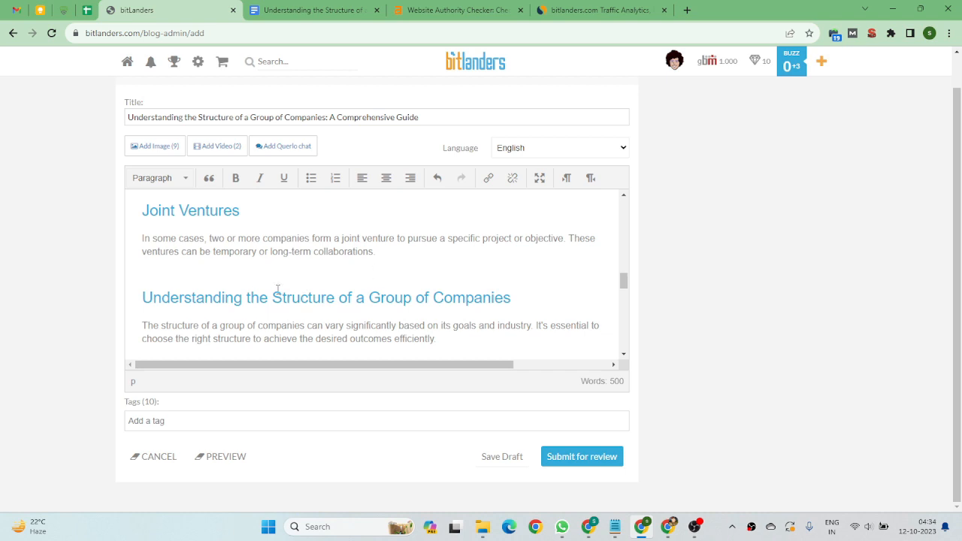
scroll(256, 287, "down", 2)
scroll(256, 287, "up", 1)
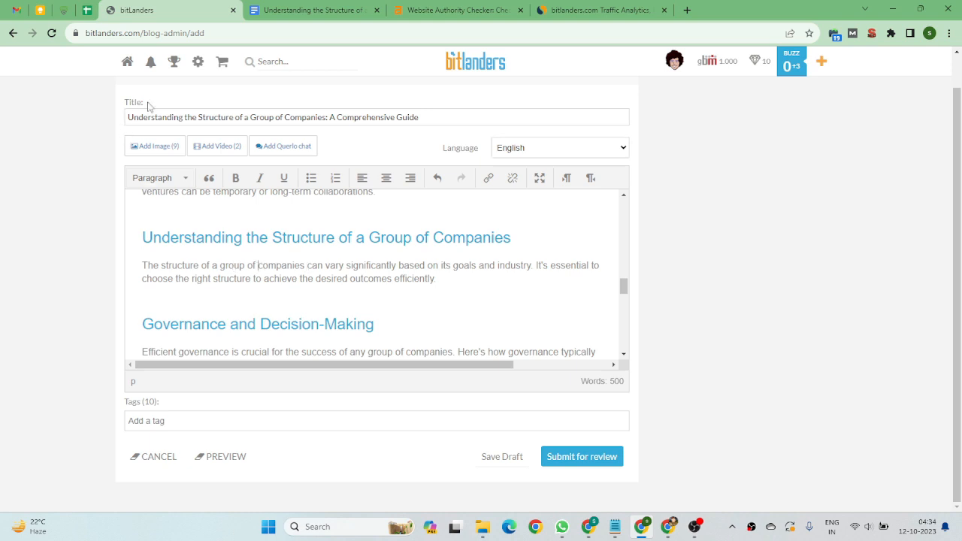
left_click(65, 8)
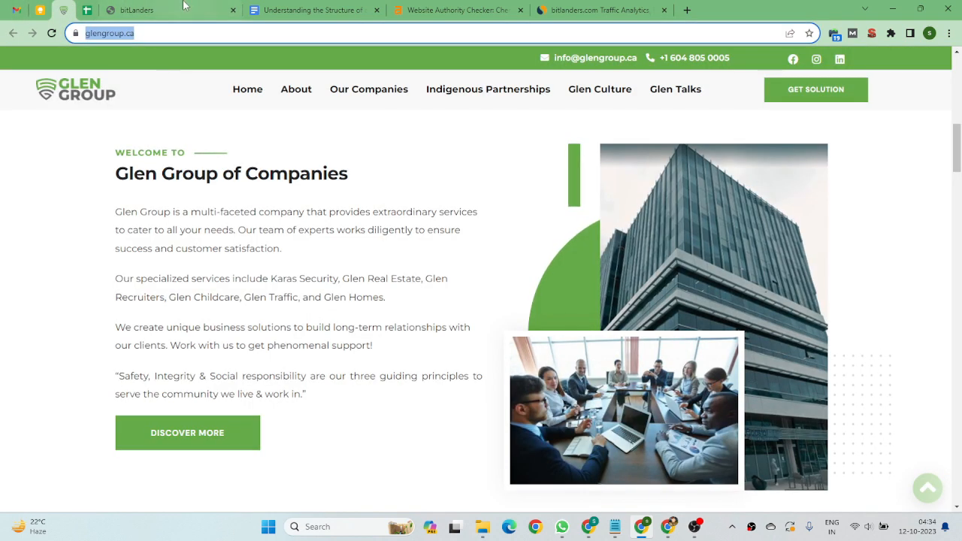
left_click(154, 9)
scroll(340, 249, "down", 2)
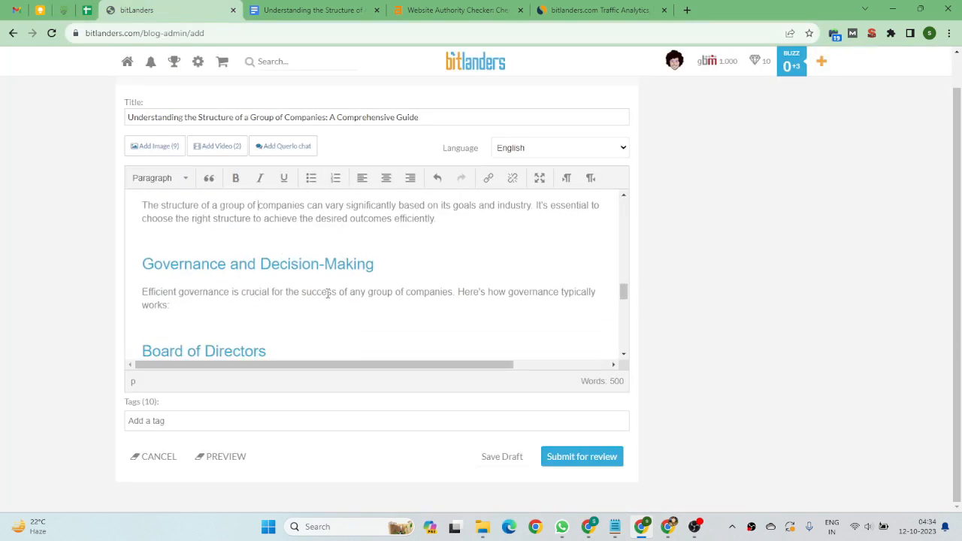
scroll(427, 307, "down", 3)
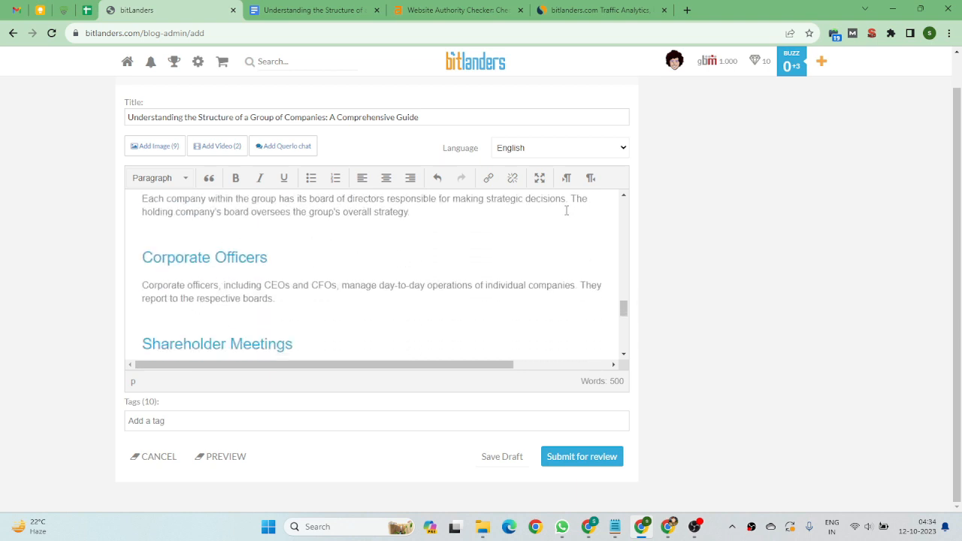
scroll(323, 229, "down", 1)
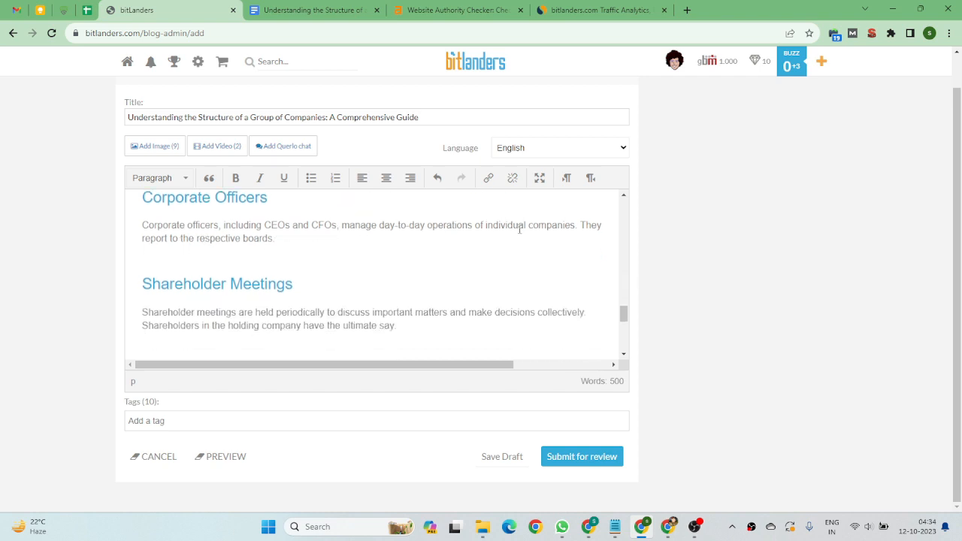
scroll(205, 285, "down", 1)
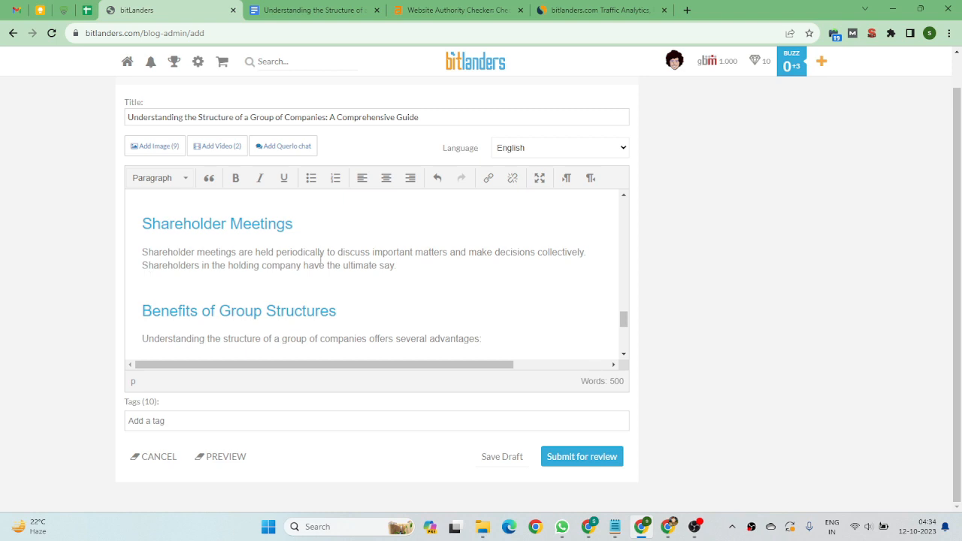
scroll(290, 271, "down", 3)
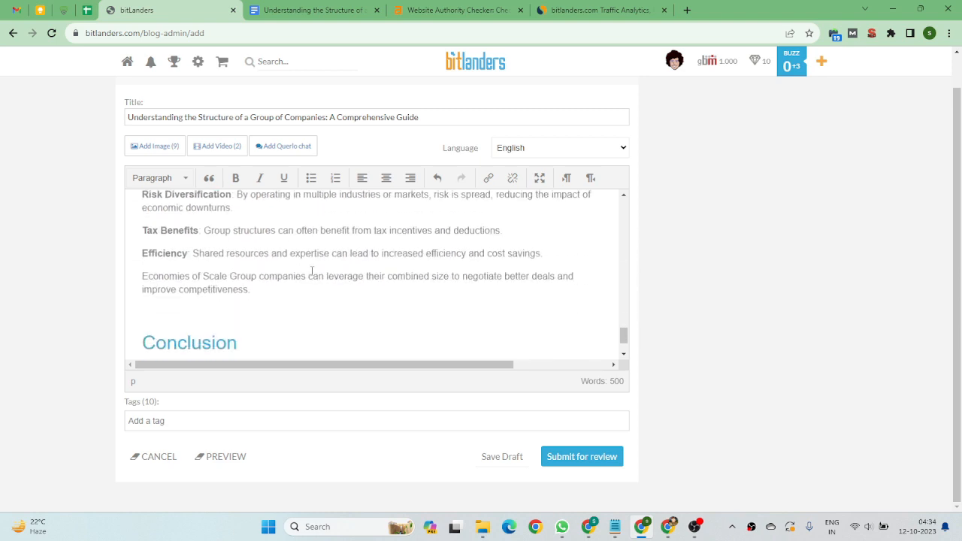
scroll(284, 271, "up", 1)
scroll(279, 288, "down", 1)
scroll(320, 293, "down", 1)
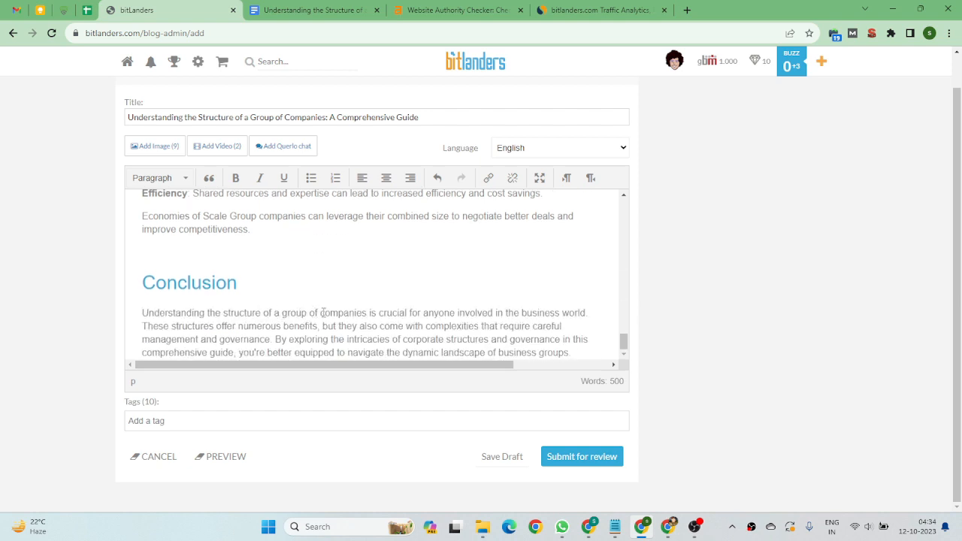
Replace 'companies' in the Conclusion's first sentence with 'multi-faceted company' copied from the Glen Group homepage.
left_click(64, 10)
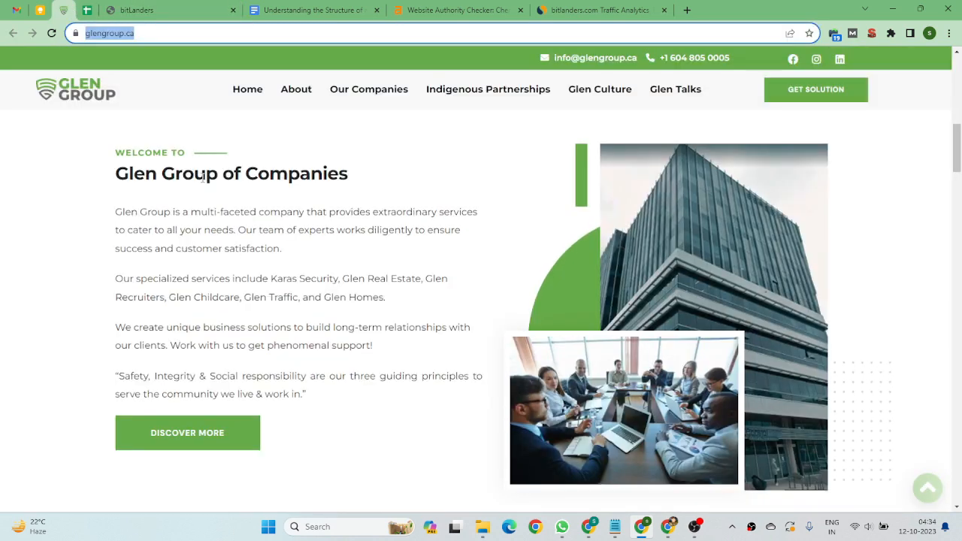
left_click(288, 205)
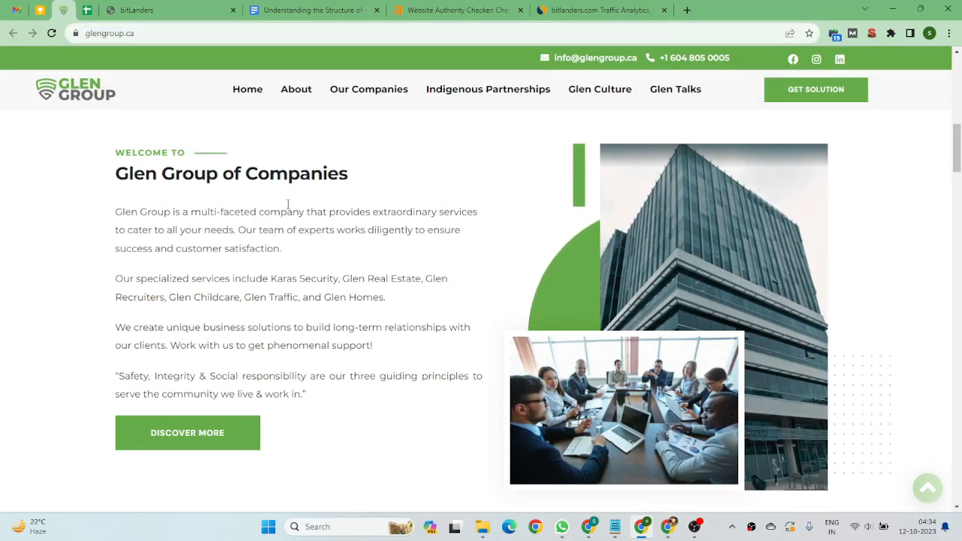
left_click_drag(191, 212, 305, 213)
key("ctrl+c")
left_click(194, 11)
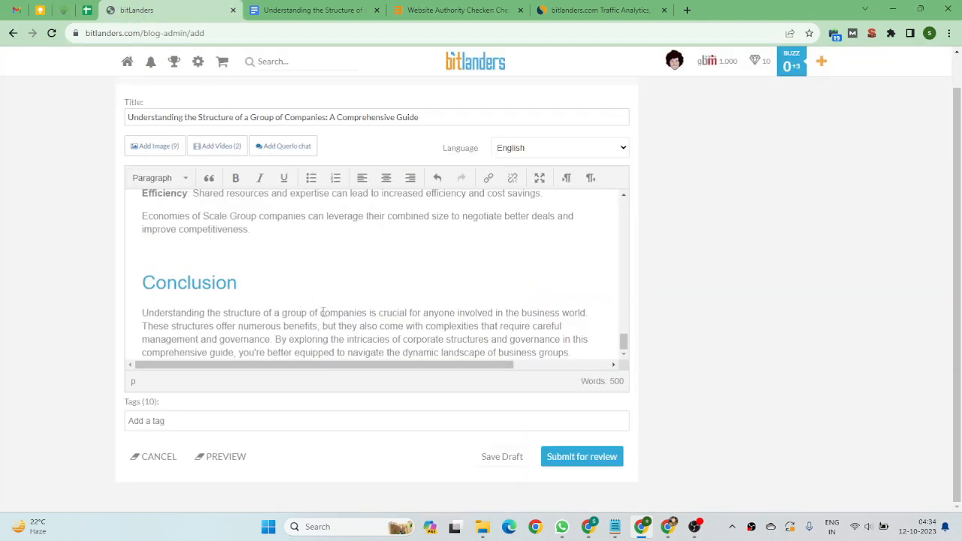
left_click_drag(321, 312, 367, 313)
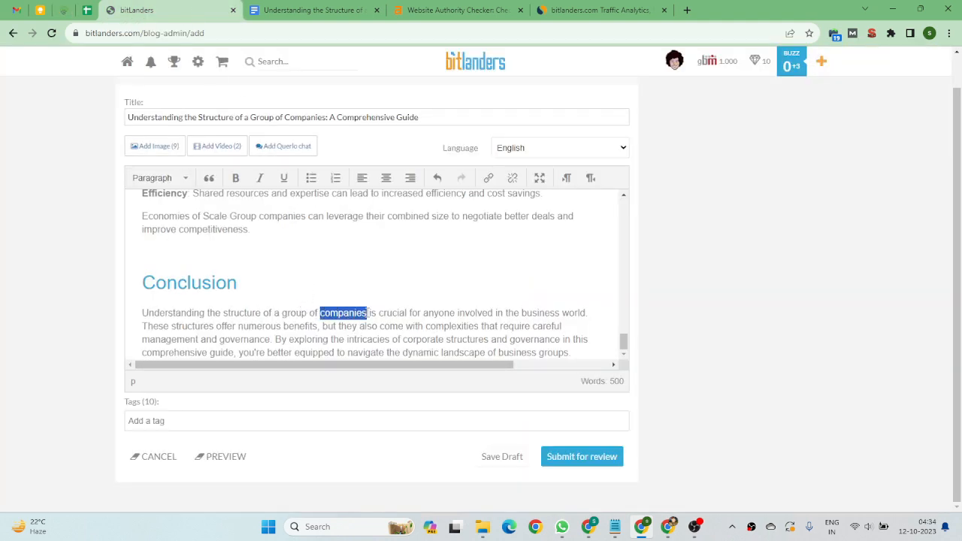
key("ctrl+v")
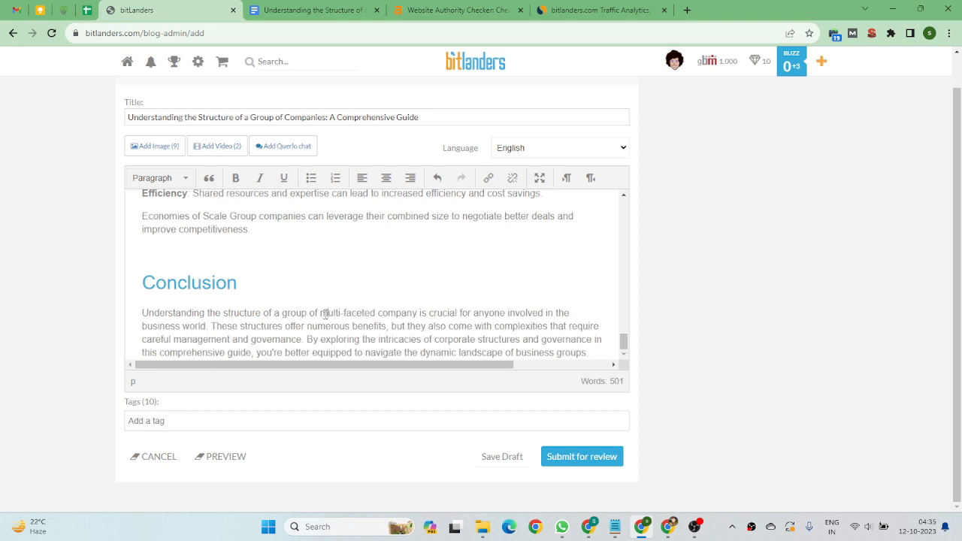
left_click_drag(321, 312, 418, 312)
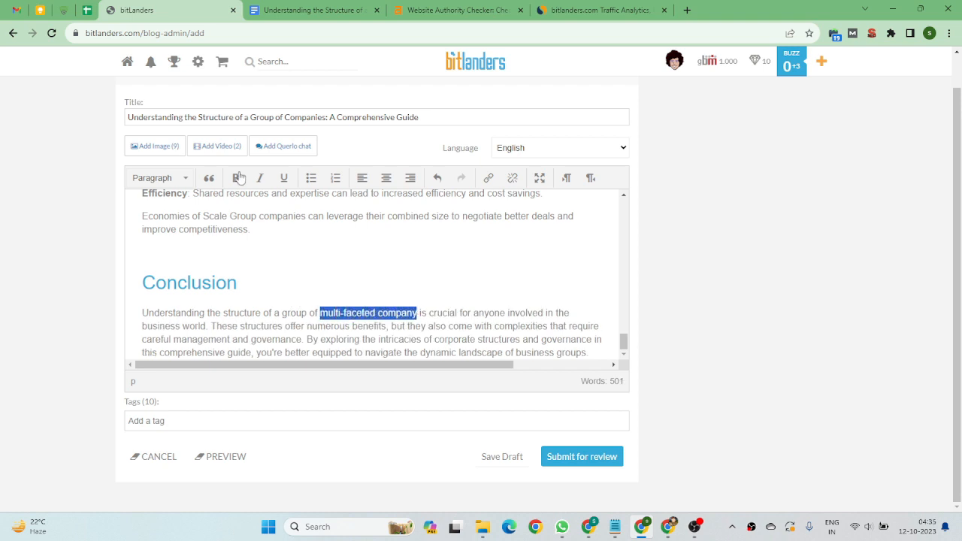
left_click(64, 6)
left_click(135, 10)
left_click(488, 179)
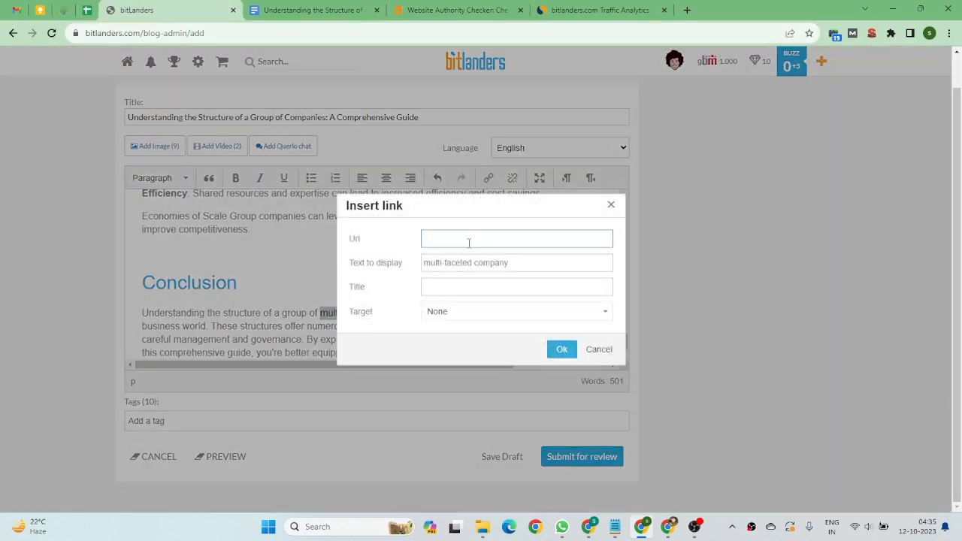
type("https://glengroup.ca/")
left_click(461, 316)
left_click(489, 344)
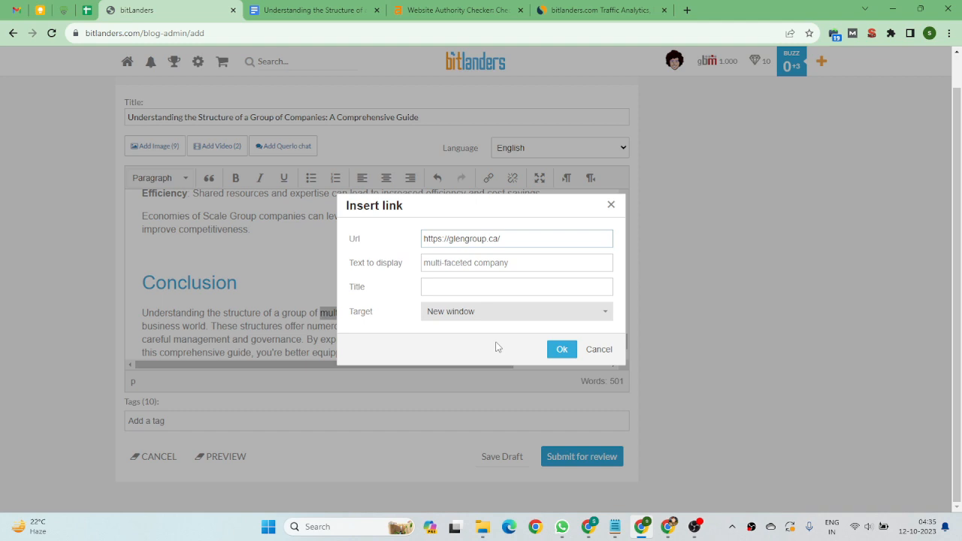
left_click(562, 348)
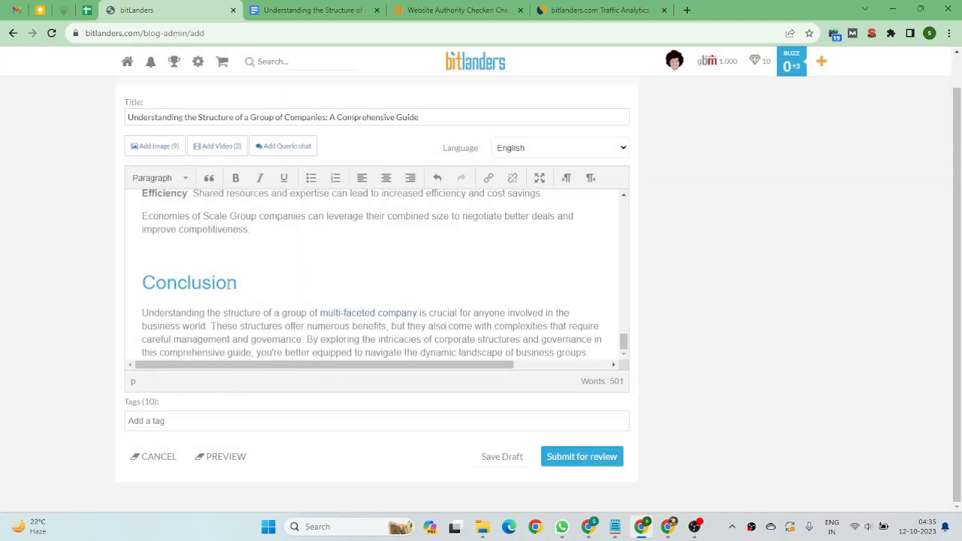
Add 'multi-faceted company' as a tag for the post.
left_click_drag(321, 312, 419, 311)
key("ctrl+c")
left_click(169, 414)
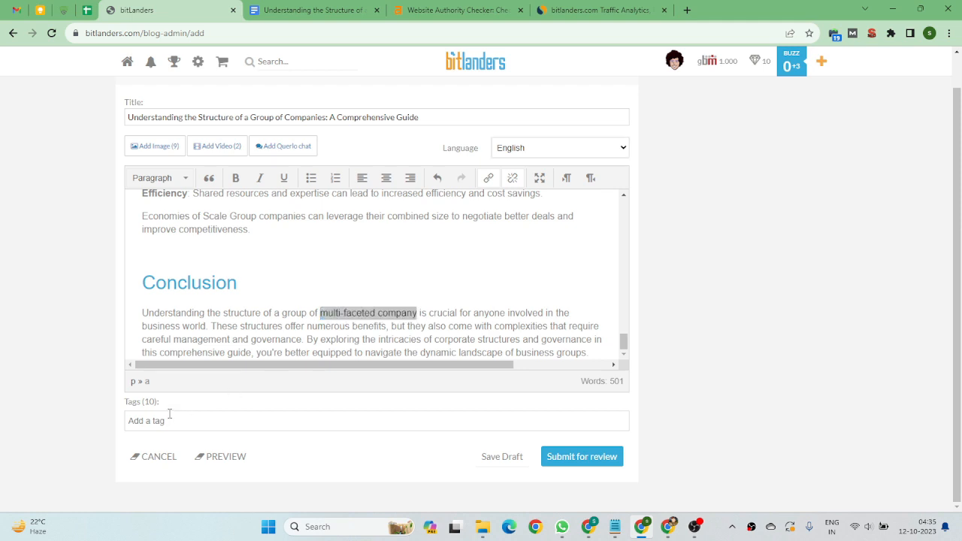
key("ctrl+v")
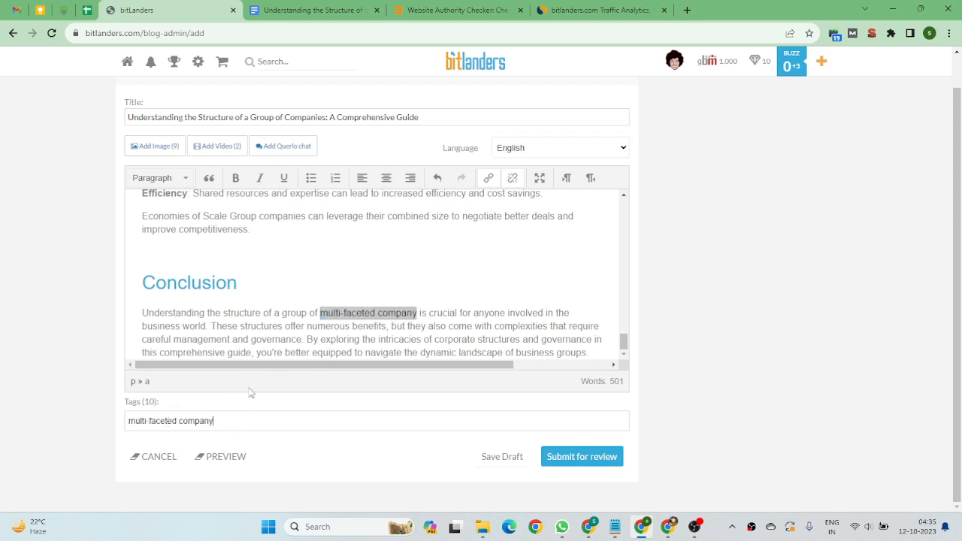
key("Return")
Try to add 'Group of Companies' from the title as a second tag.
scroll(241, 248, "up", 1)
scroll(242, 249, "up", 1)
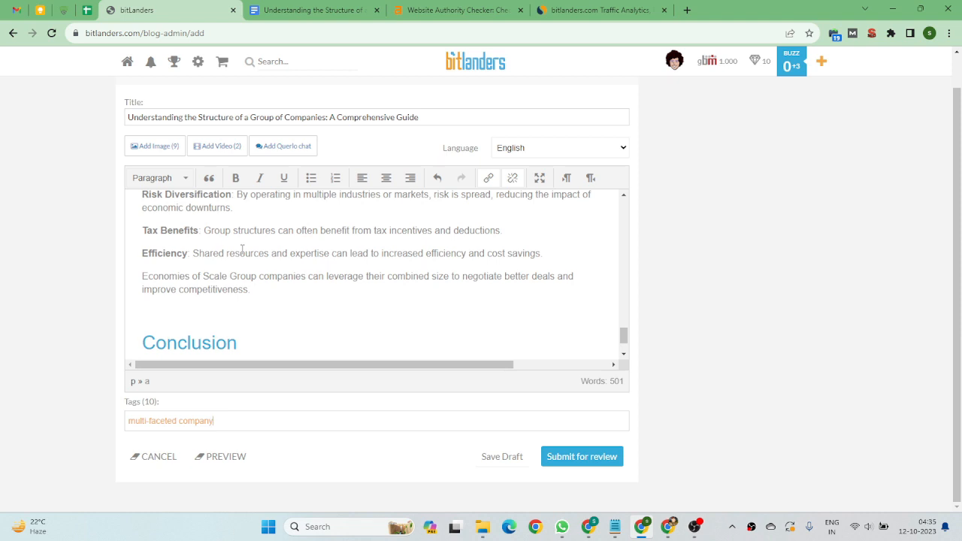
scroll(242, 249, "up", 1)
left_click_drag(251, 116, 327, 119)
key("ctrl+c")
scroll(316, 263, "down", 2)
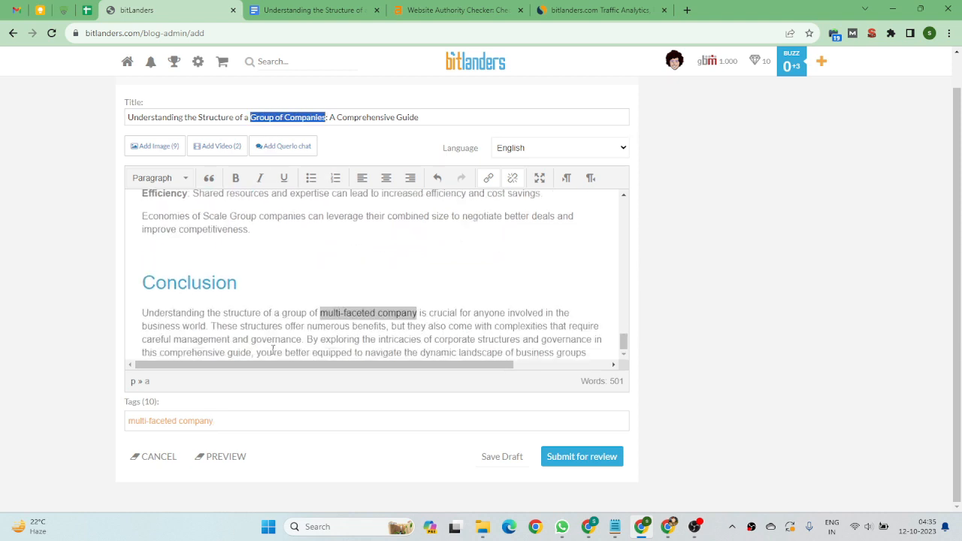
left_click(243, 426)
key("ctrl+v")
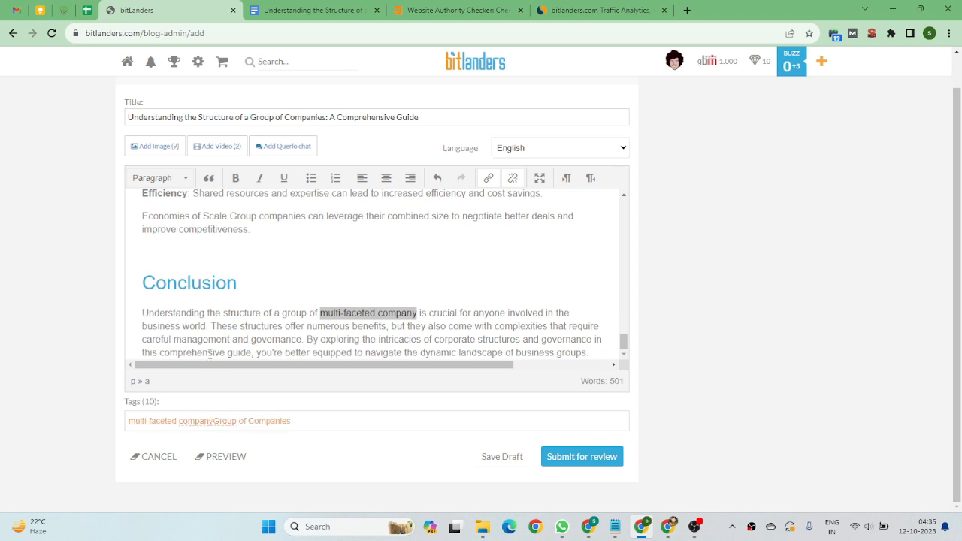
key("Delete")
key("Delete")
key("Delete")
key("Delete")
key("Delete")
key("Delete")
key("Delete")
key("Delete")
key("Delete")
key("Delete")
key("Delete")
key("Delete")
key("Delete")
key("Delete")
key("Delete")
key("Delete")
key("Delete")
key("Delete")
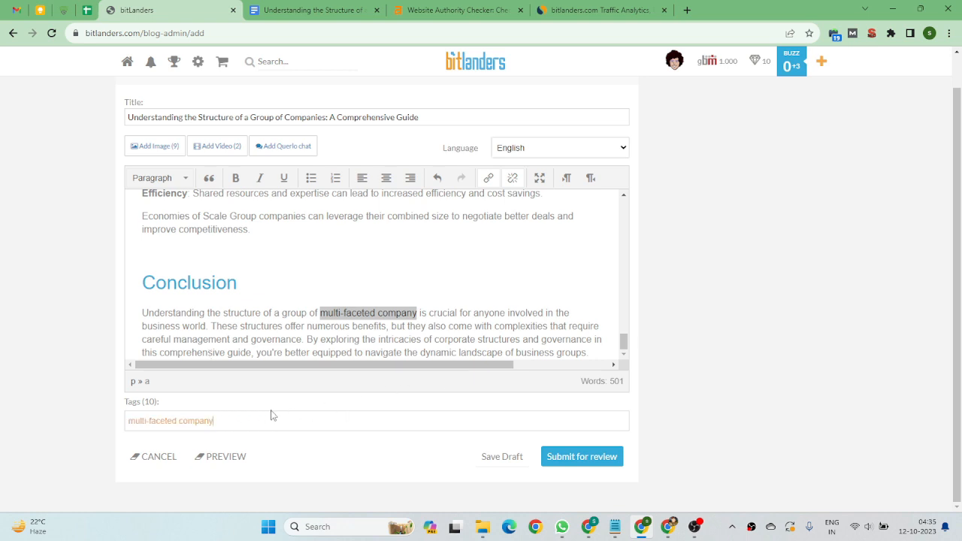
Submit the post for review and acknowledge the browser alert.
left_click(224, 418)
left_click(582, 466)
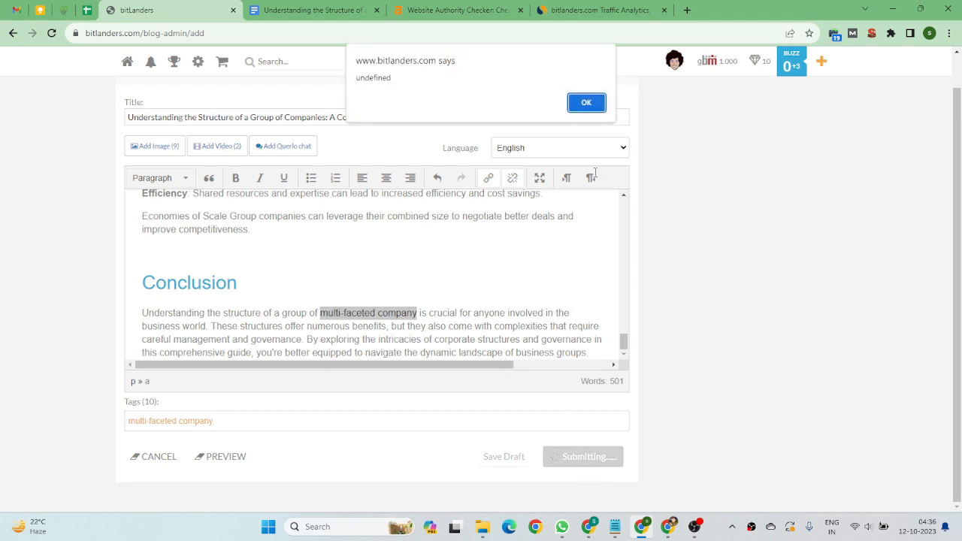
left_click(587, 103)
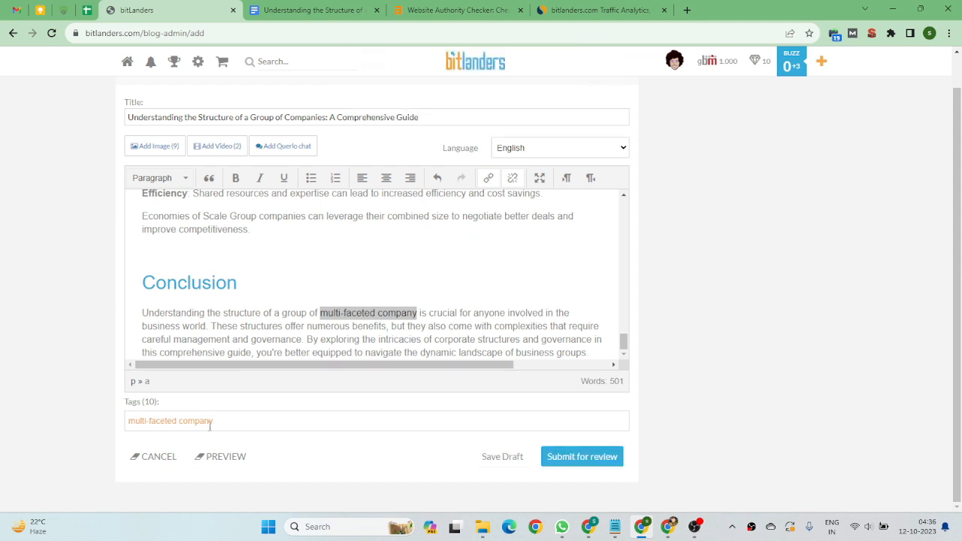
scroll(554, 243, "up", 15)
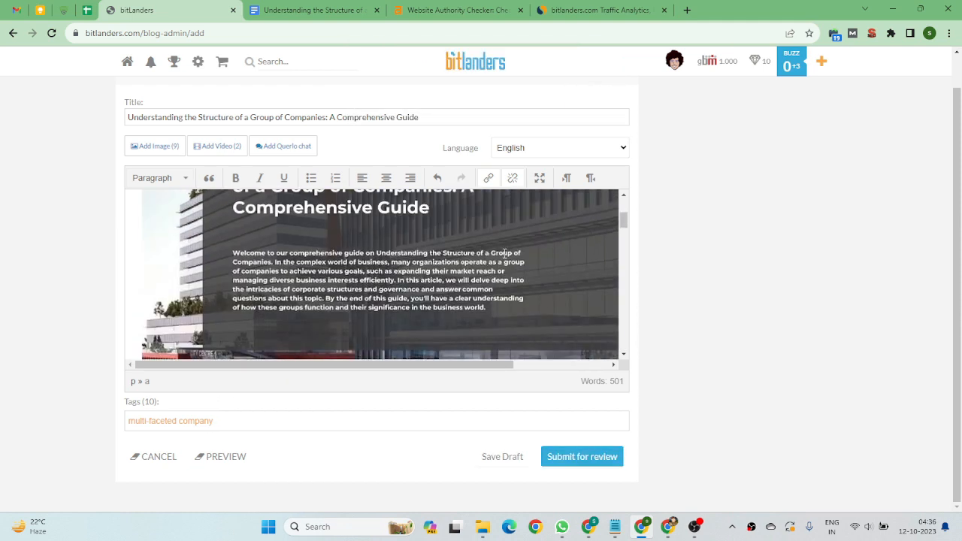
scroll(505, 253, "up", 3)
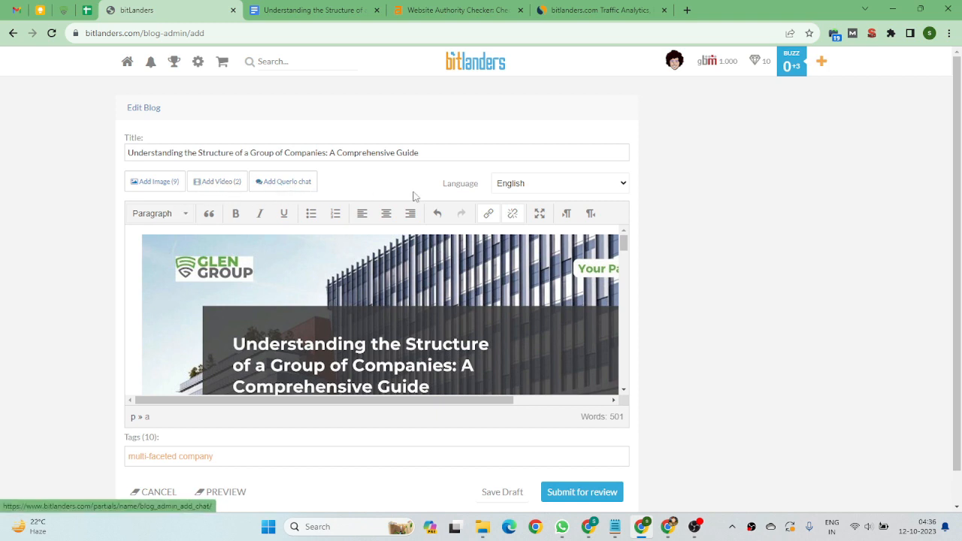
Try again to submit the post for review and dismiss the browser alert.
left_click(531, 192)
left_click(534, 200)
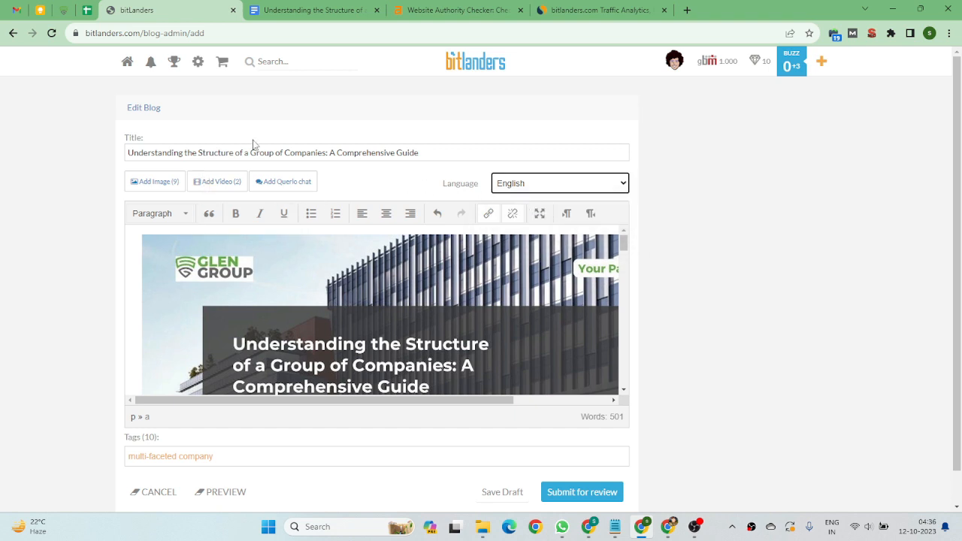
scroll(254, 142, "down", 1)
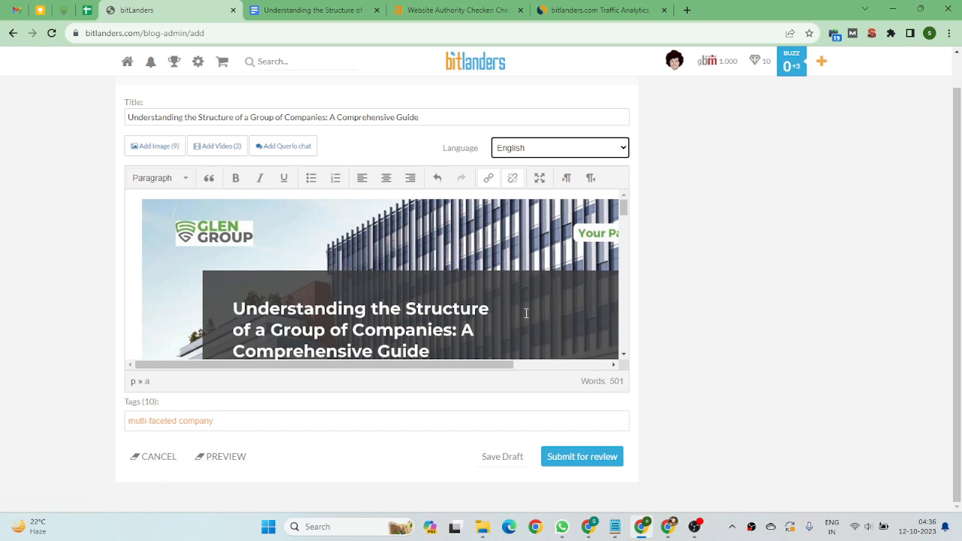
scroll(526, 314, "down", 5)
scroll(525, 313, "down", 10)
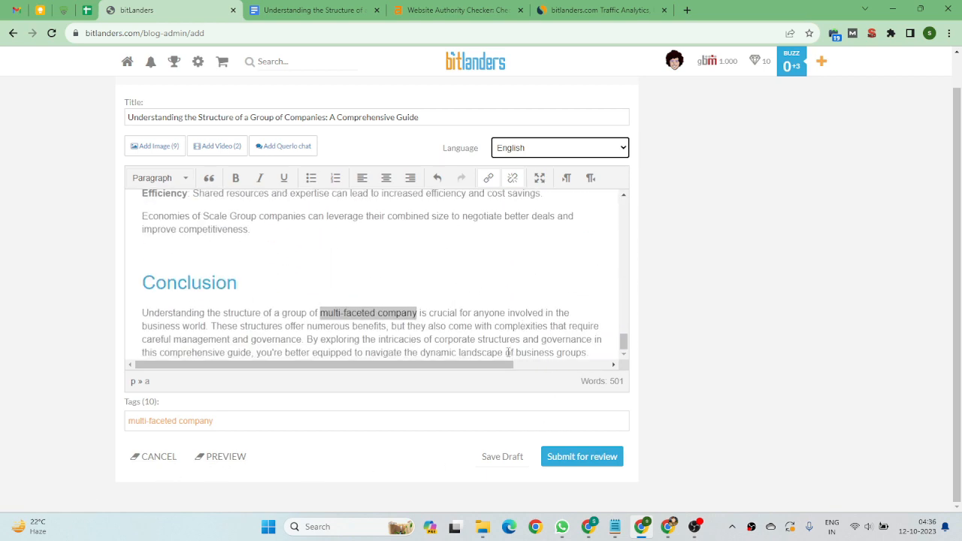
left_click(474, 335)
left_click(564, 458)
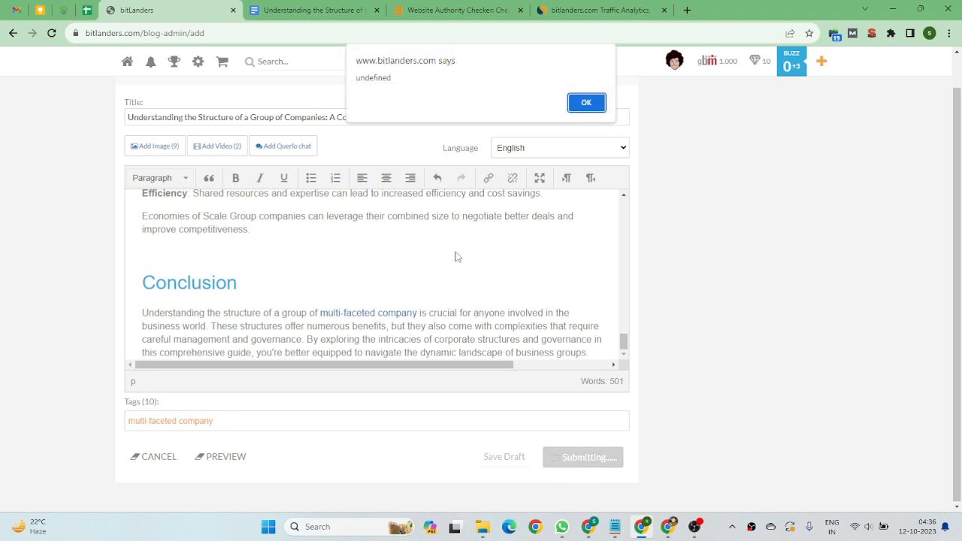
left_click(593, 103)
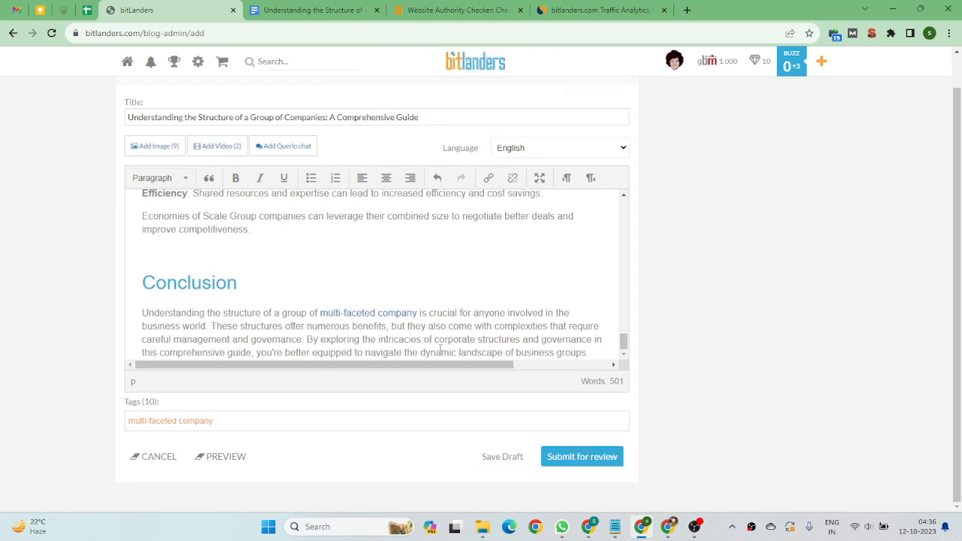
scroll(464, 308, "up", 20)
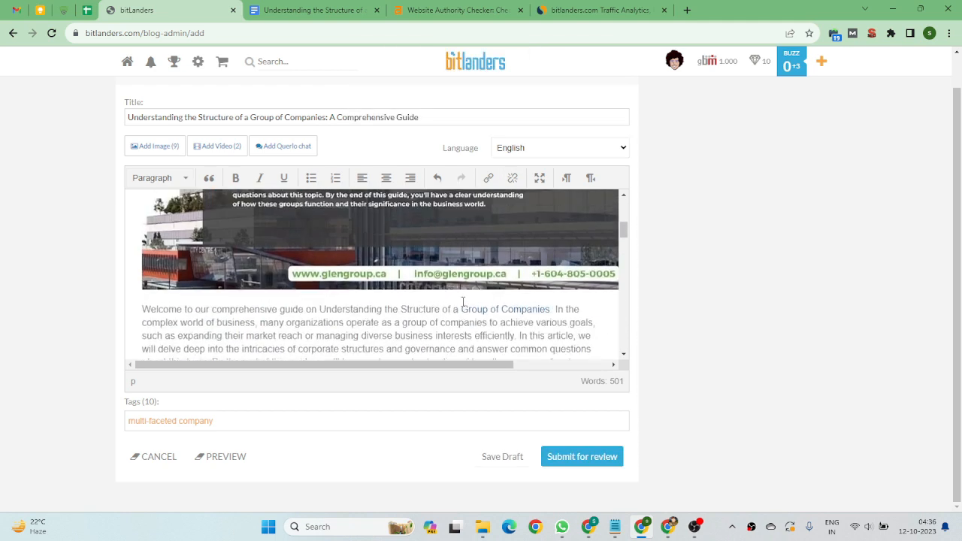
scroll(381, 272, "up", 1)
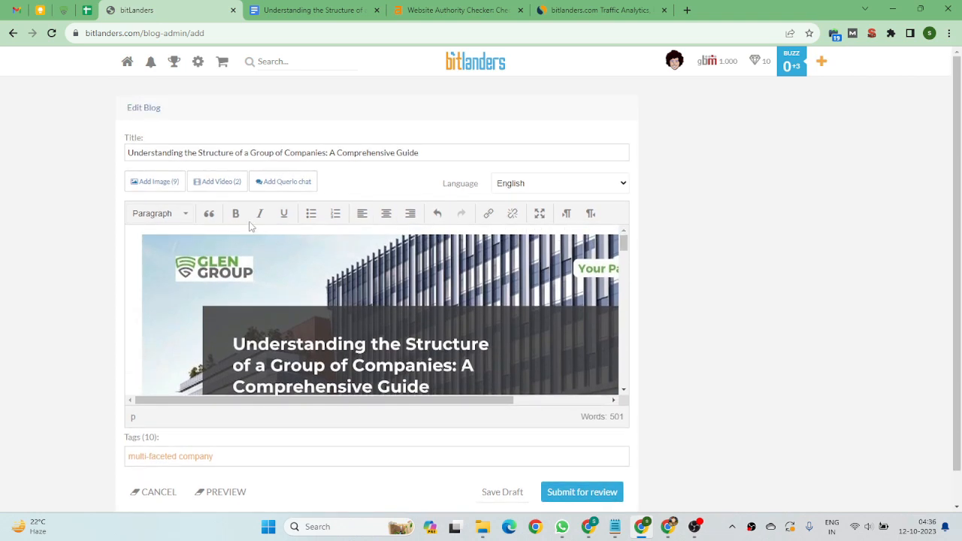
left_click(171, 185)
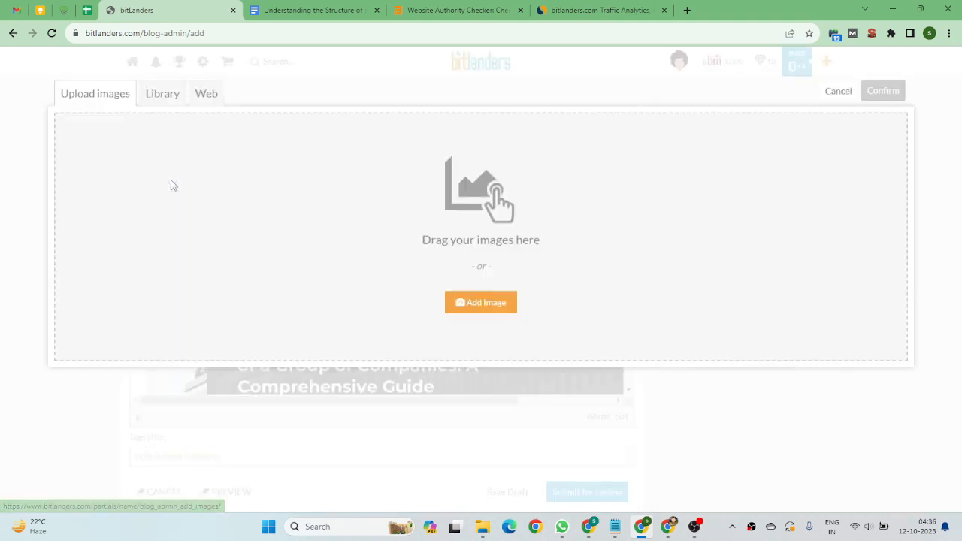
left_click(838, 91)
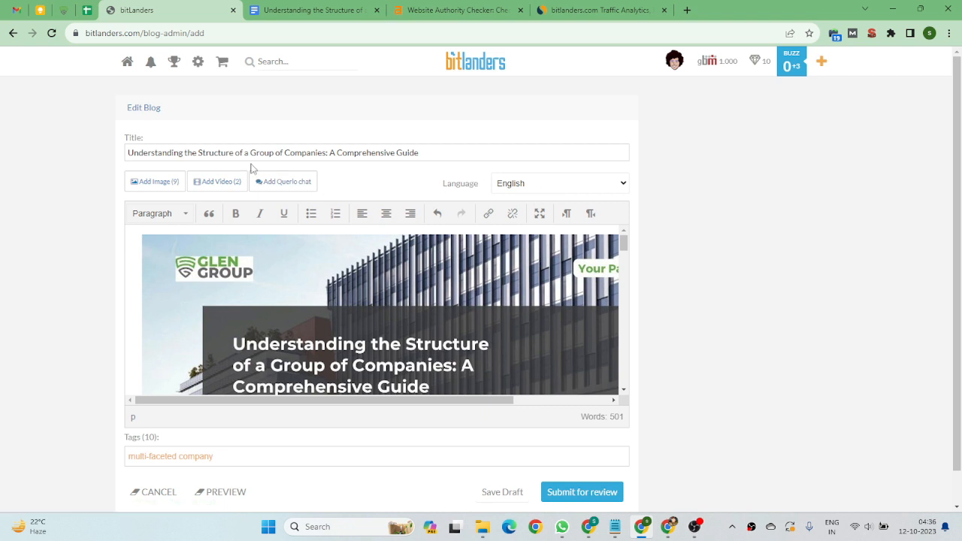
scroll(254, 170, "down", 1)
scroll(180, 166, "up", 1)
left_click(281, 190)
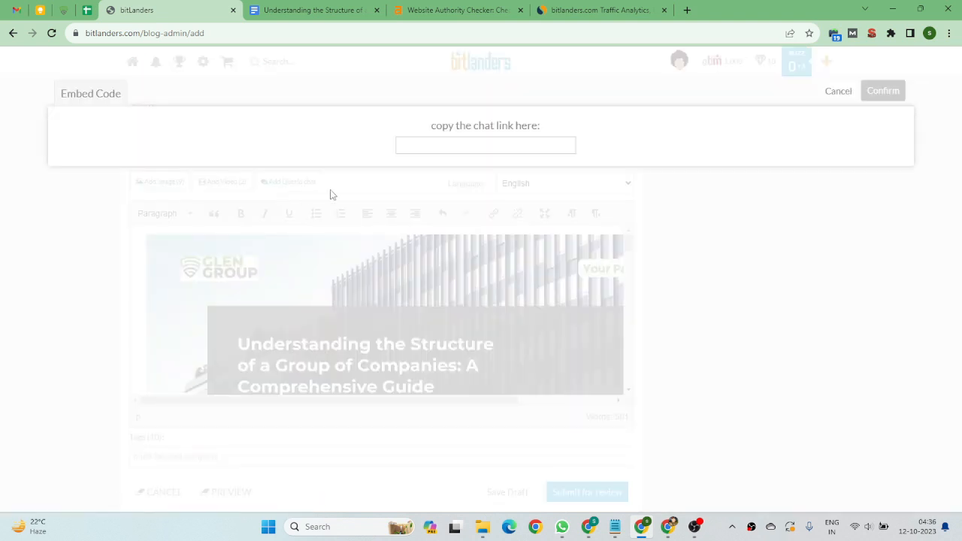
left_click(838, 91)
left_click(278, 188)
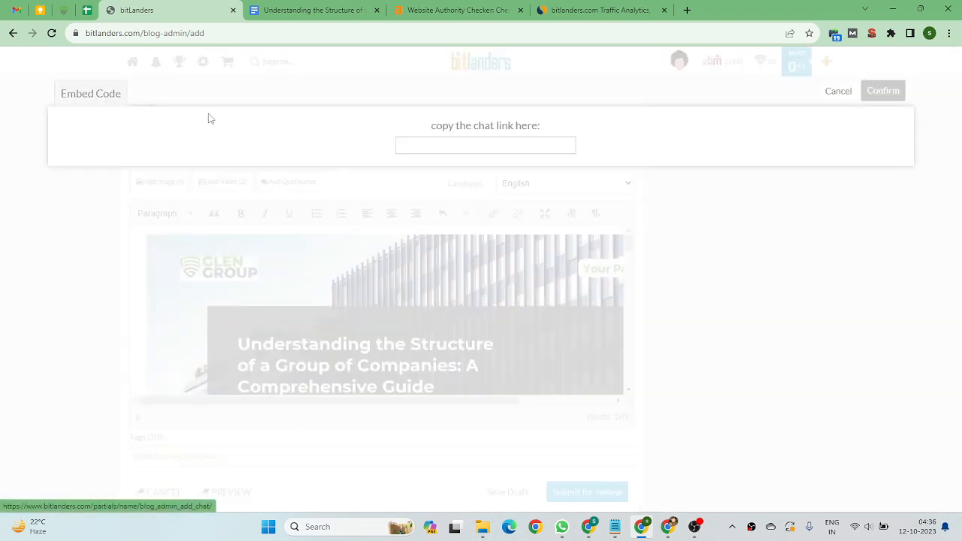
left_click(64, 10)
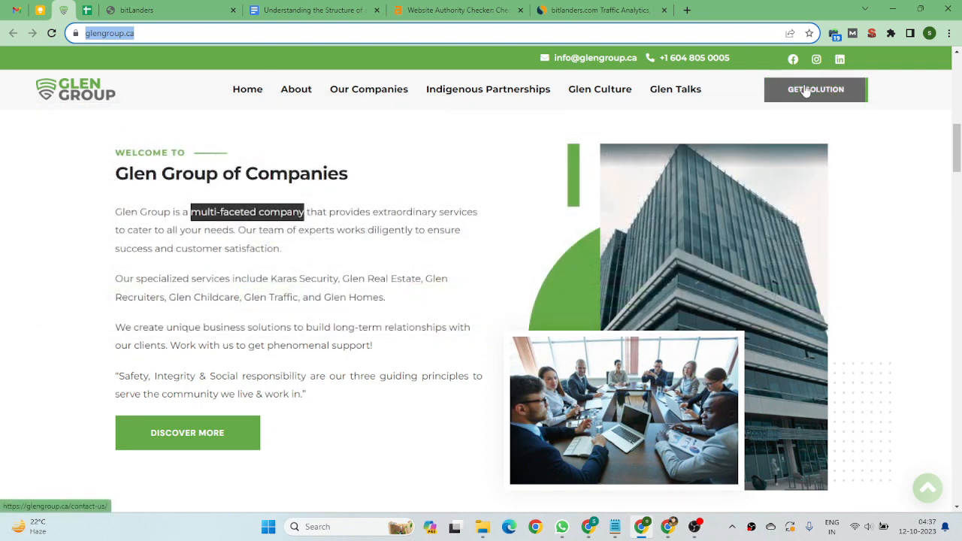
right_click(803, 87)
left_click(714, 174)
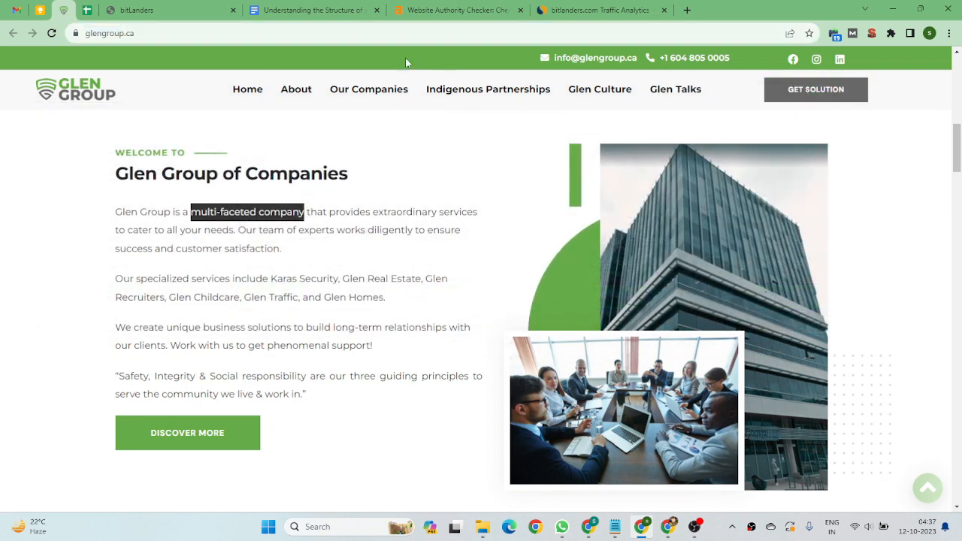
left_click(136, 10)
left_click(476, 146)
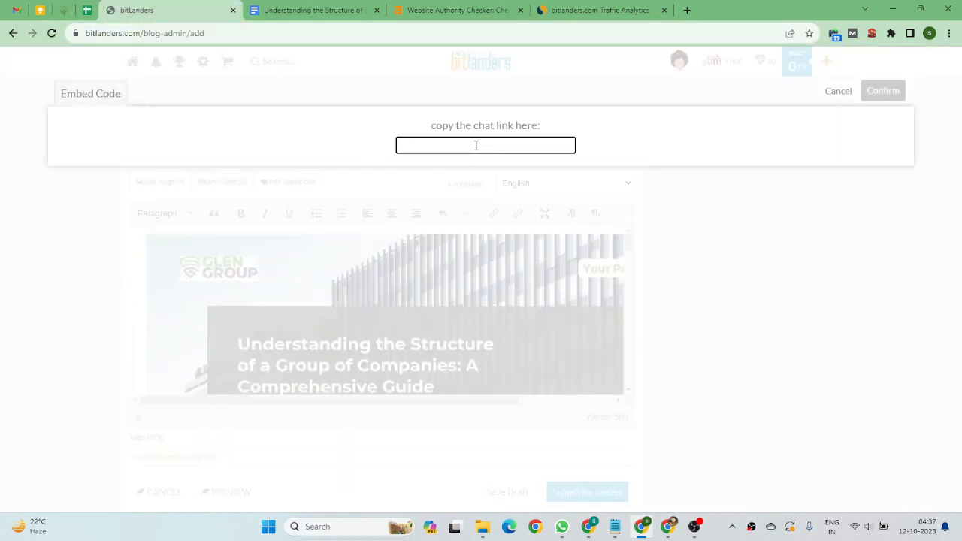
key("ctrl+v")
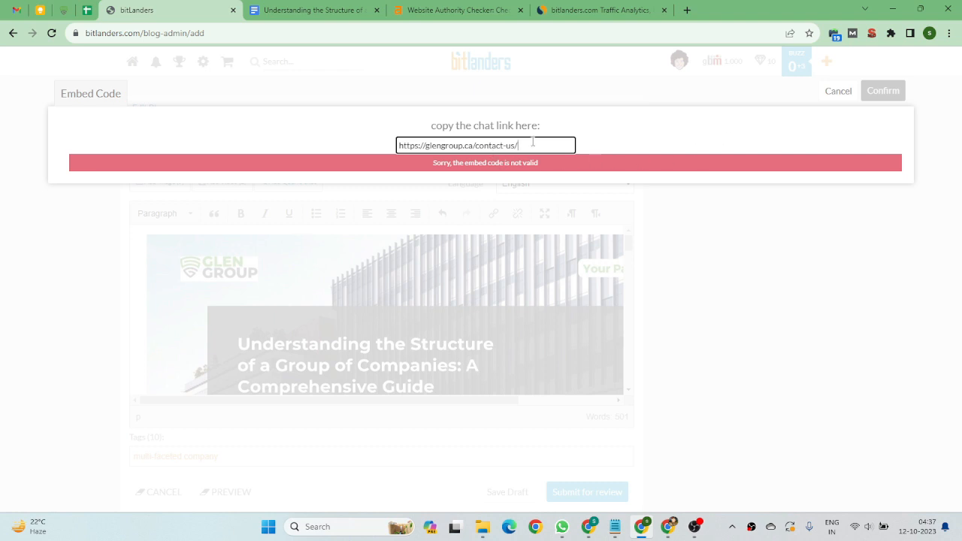
left_click_drag(533, 141, 397, 145)
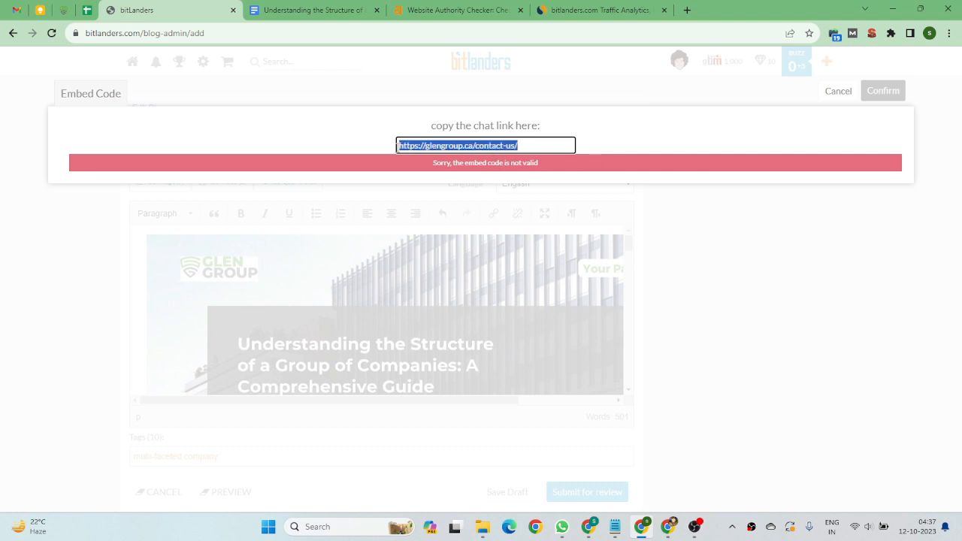
key("BackSpace")
left_click(837, 92)
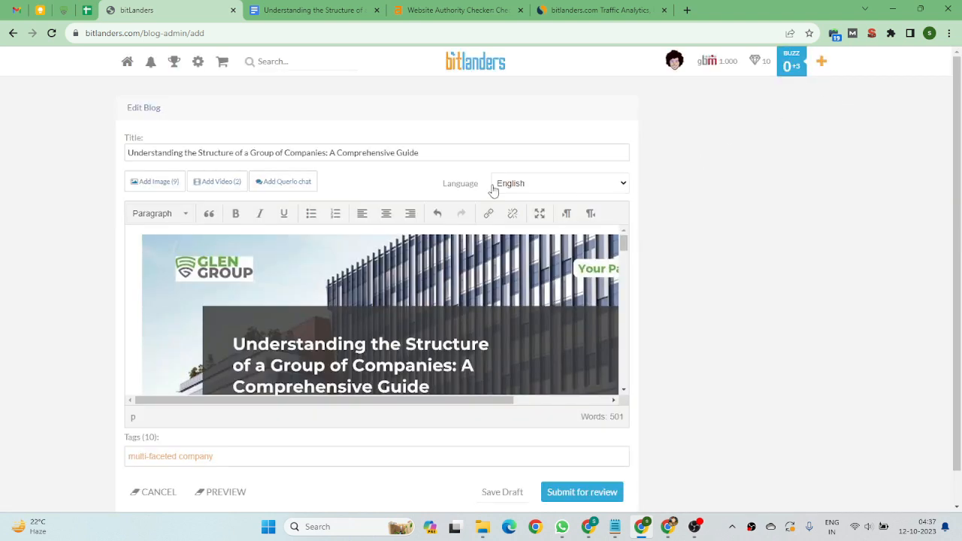
Replace the post's tag with 'Group of Companies'.
scroll(490, 189, "down", 1)
scroll(444, 279, "down", 5)
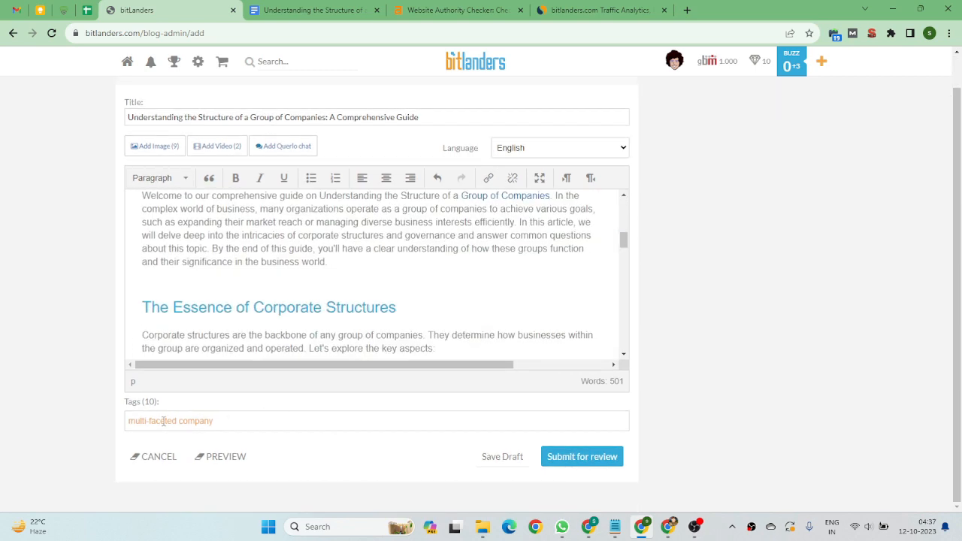
left_click_drag(240, 427, 120, 426)
left_click_drag(149, 426, 246, 422)
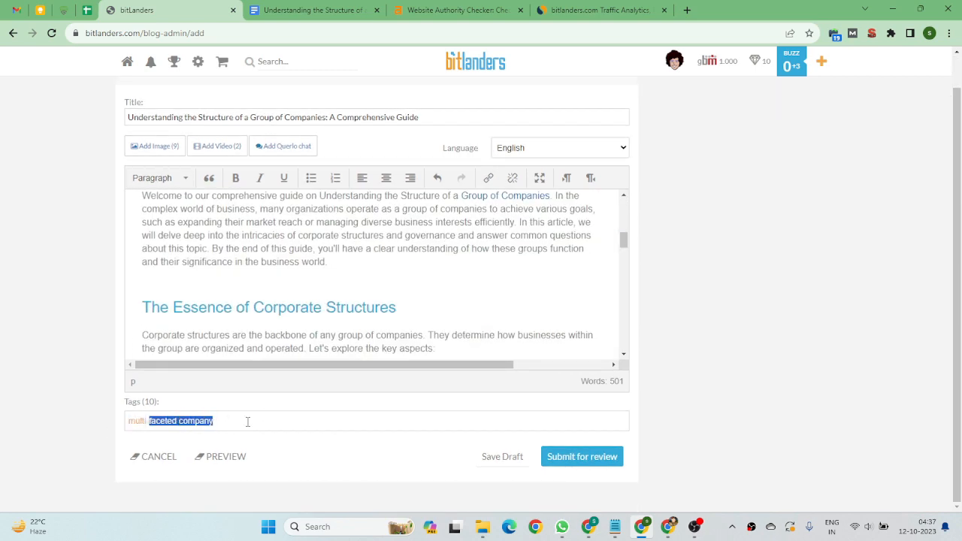
left_click(239, 422)
double_click(238, 422)
triple_click(238, 422)
double_click(238, 421)
left_click(154, 421)
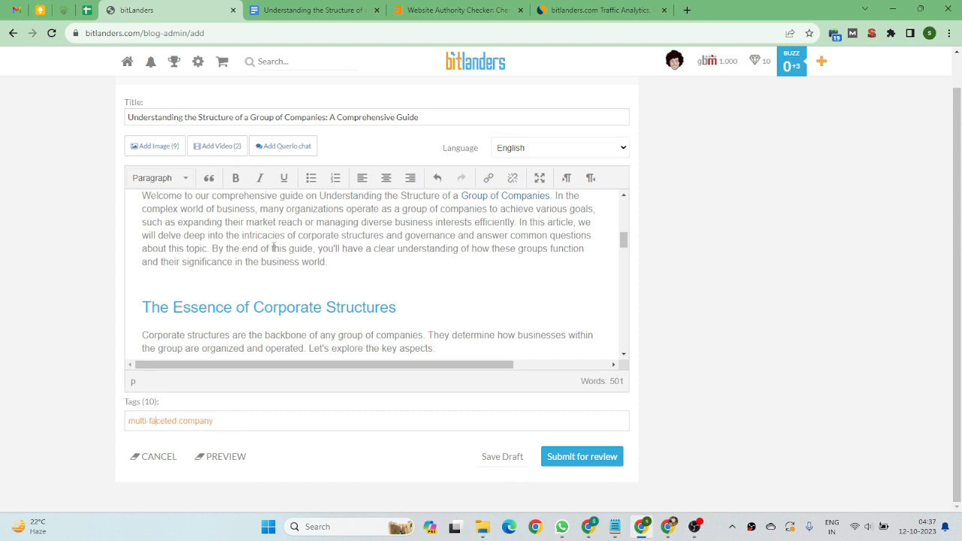
left_click_drag(462, 196, 551, 301)
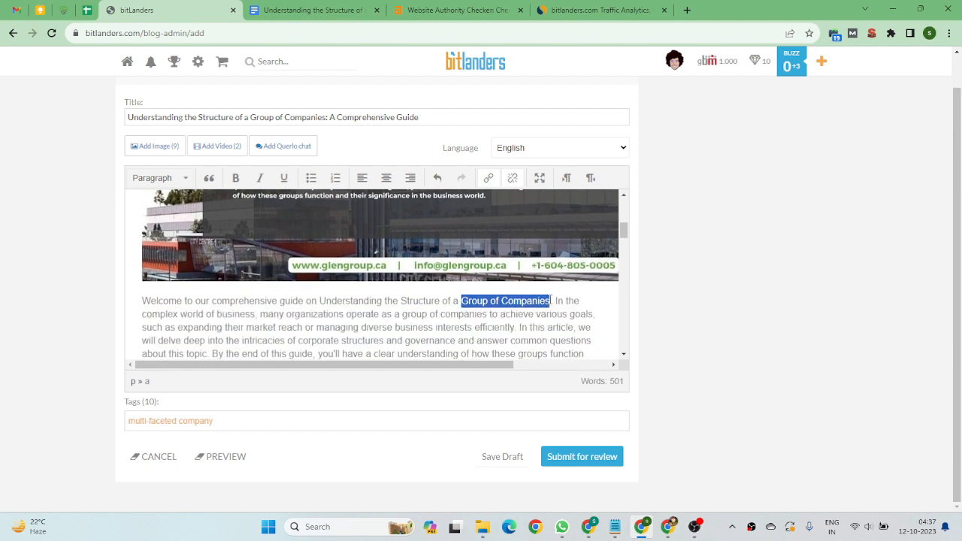
left_click_drag(172, 421, 243, 421)
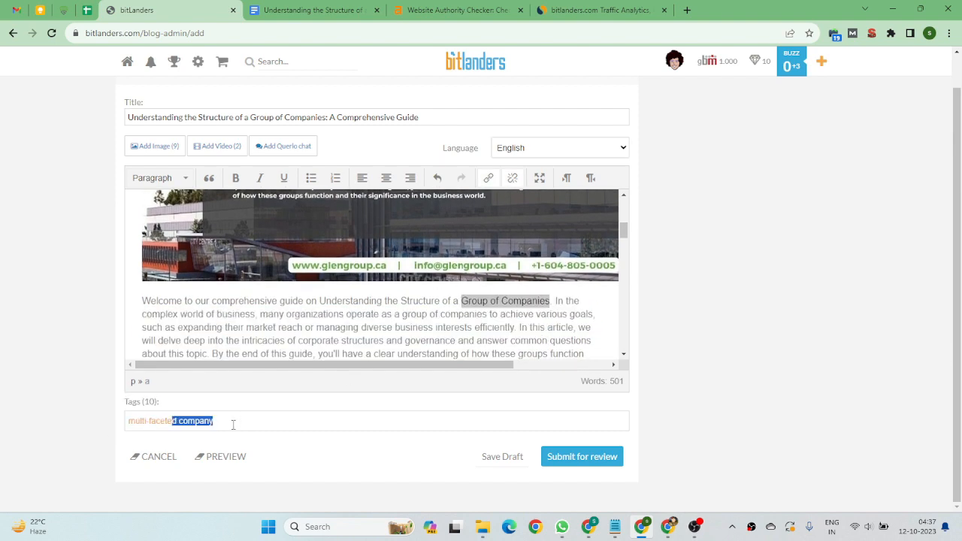
left_click_drag(173, 417, 129, 416)
key("ctrl+v")
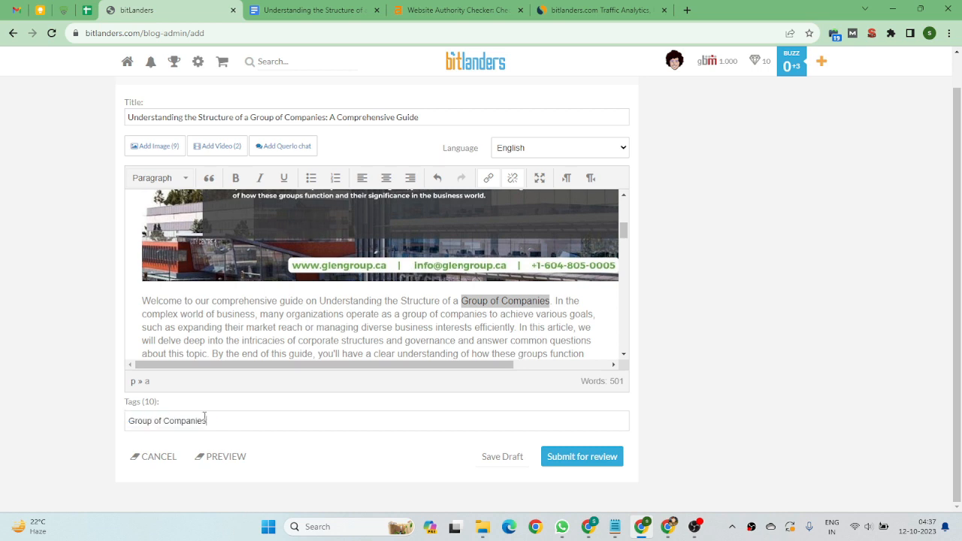
Submit the post for review once more and acknowledge the alert.
left_click(567, 457)
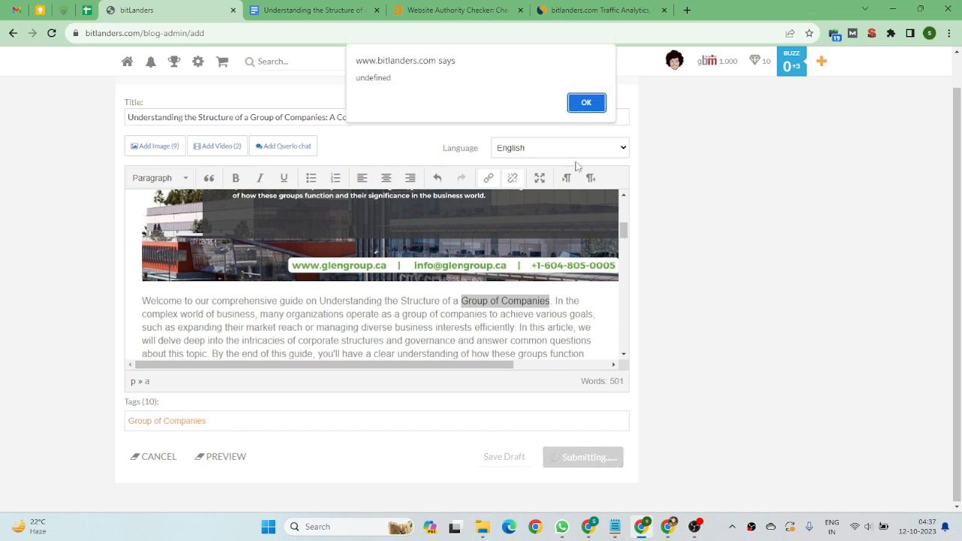
left_click(586, 102)
scroll(382, 312, "down", 1)
scroll(382, 312, "down", 15)
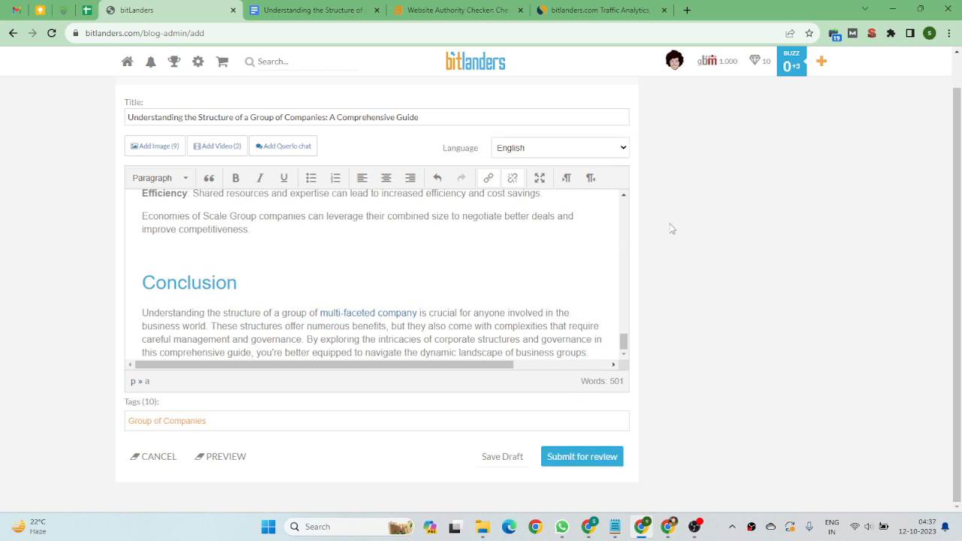
Review the post body around the Conclusion heading.
scroll(499, 281, "up", 5)
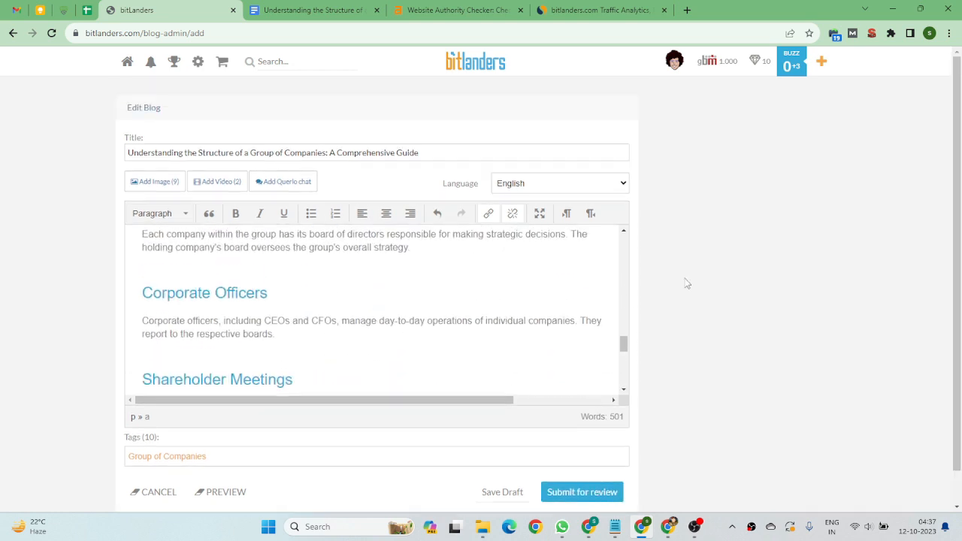
scroll(468, 288, "down", 3)
scroll(452, 289, "down", 3)
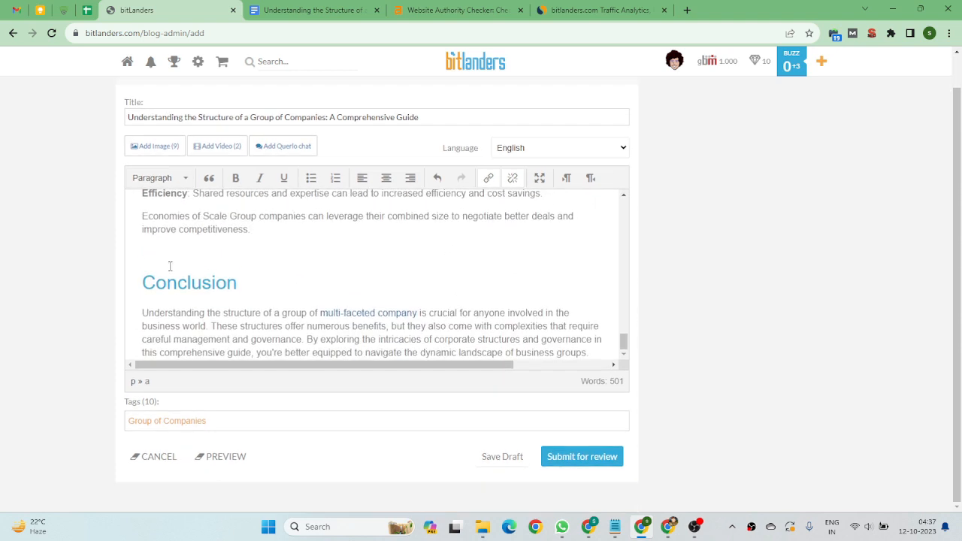
left_click(169, 257)
left_click(156, 256)
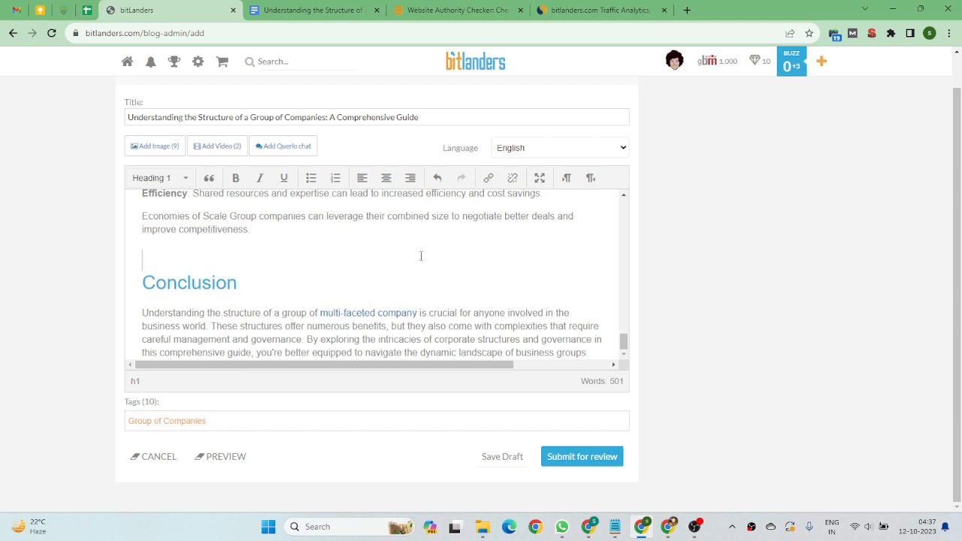
scroll(369, 252, "up", 2)
scroll(369, 252, "up", 2)
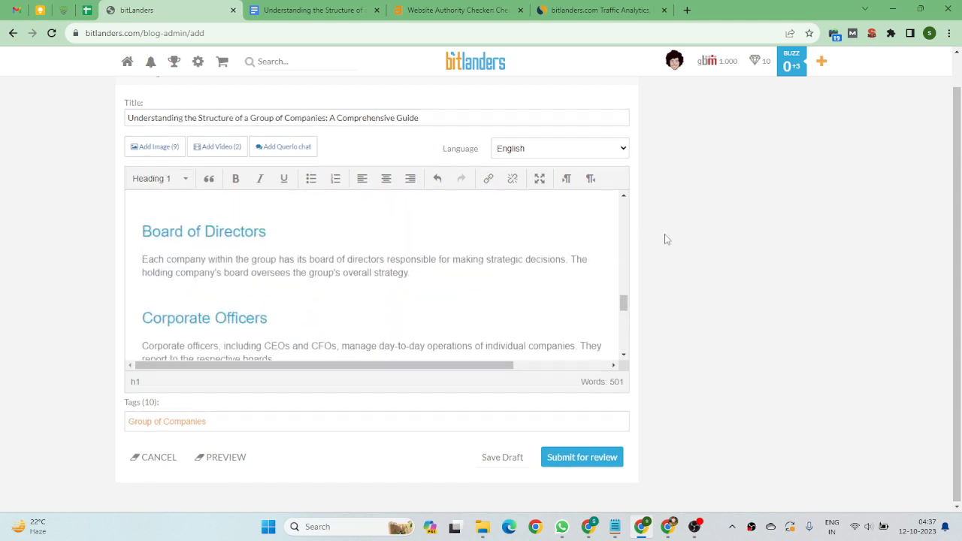
scroll(667, 239, "up", 1)
scroll(179, 308, "down", 3)
scroll(178, 308, "down", 2)
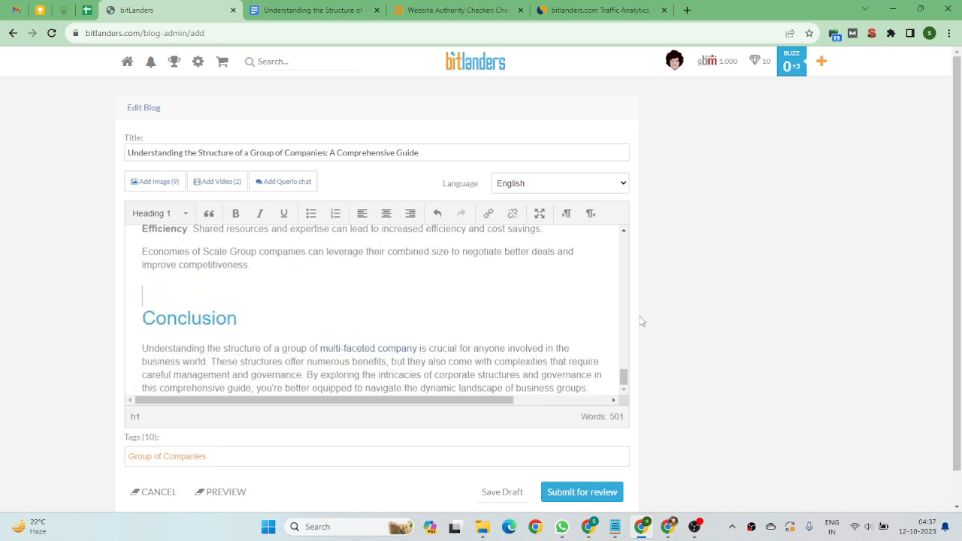
scroll(640, 323, "down", 1)
scroll(900, 192, "up", 1)
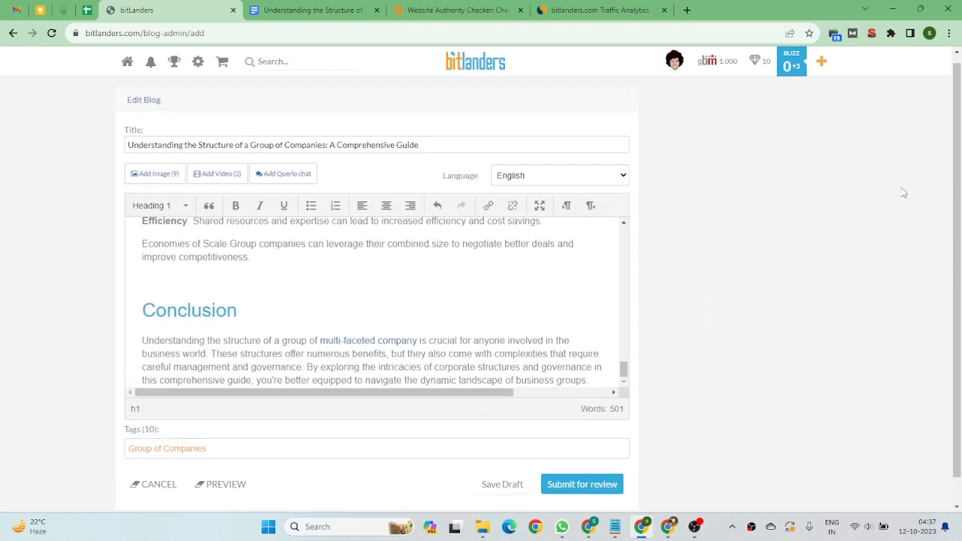